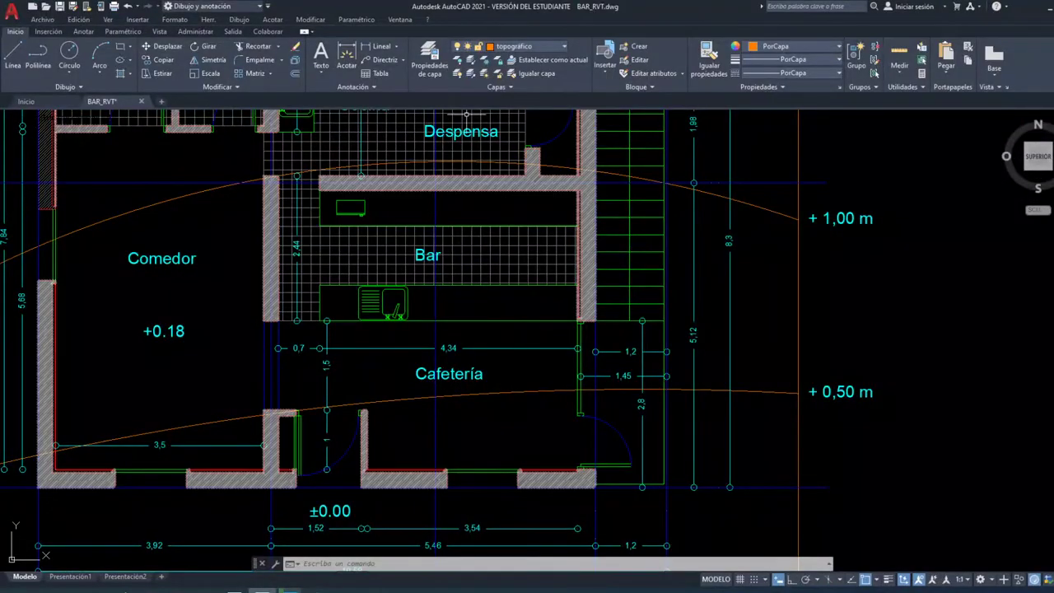
Step: Zoom in on the Cafetería and Bar plan around the 1,2 and 1,45 dimensions
scroll(601, 301, down, 10)
scroll(601, 300, down, 2)
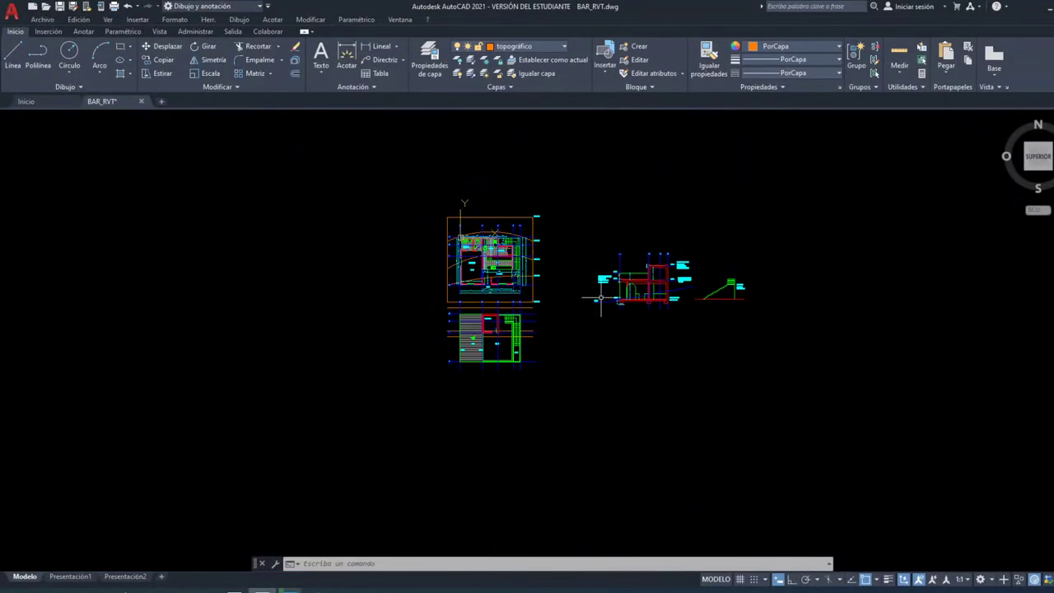
scroll(577, 297, up, 2)
scroll(505, 268, up, 5)
scroll(504, 266, up, 2)
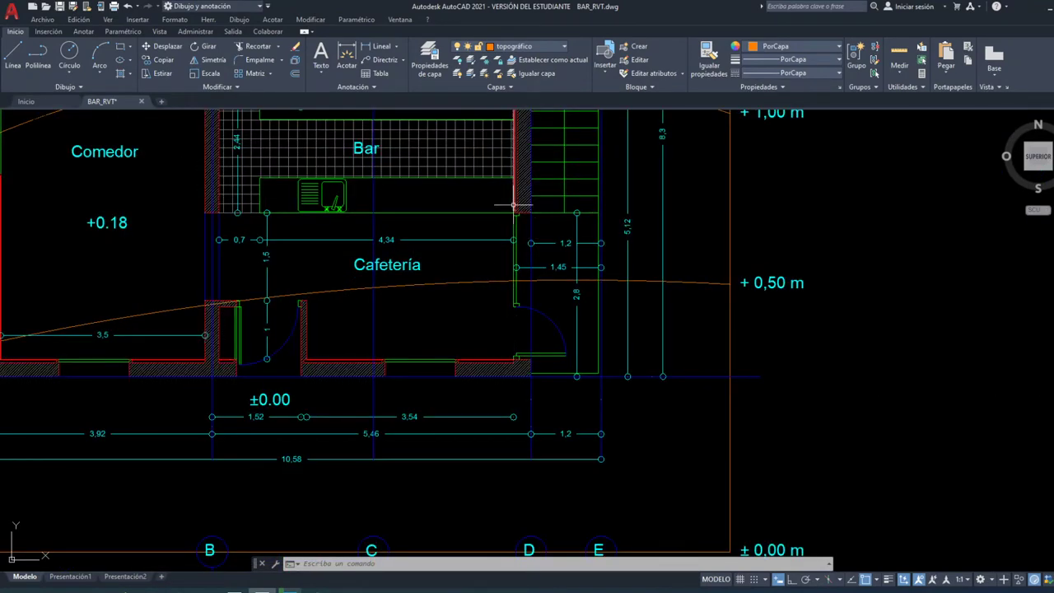
scroll(513, 204, up, 2)
scroll(522, 165, up, 4)
scroll(502, 323, down, 6)
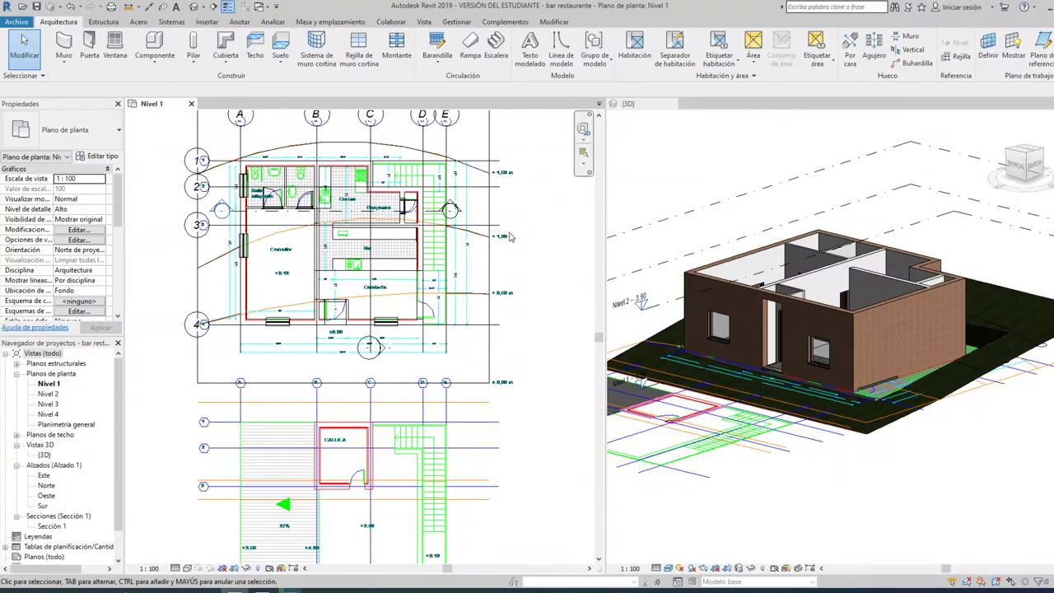
Step: Zoom the Nivel 1 plan in on the Bar/Cafetería wall near the 4,34 and 1,2 dimensions
scroll(440, 293, up, 1)
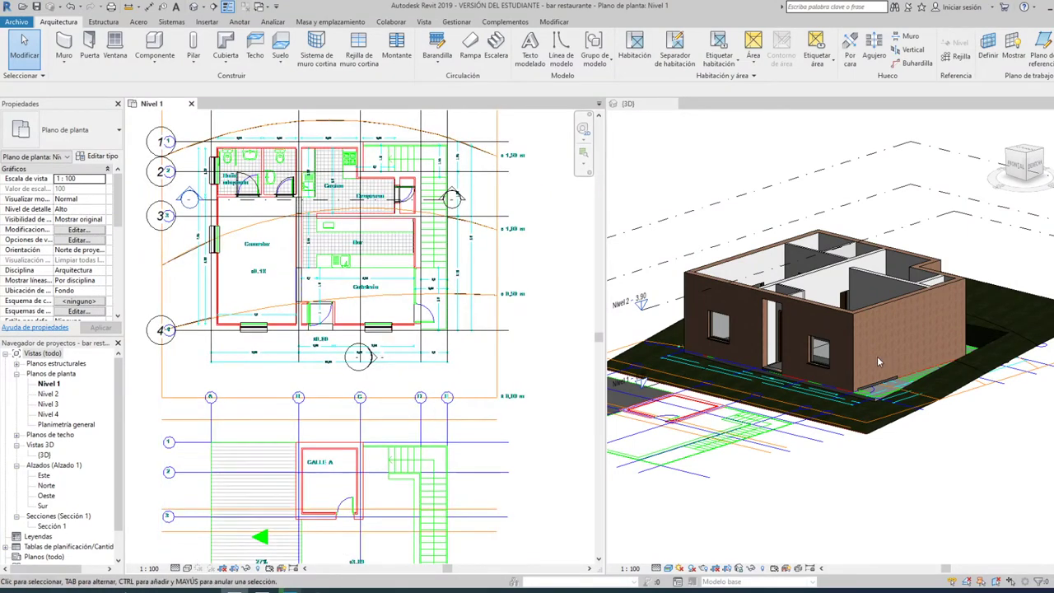
scroll(887, 342, up, 1)
scroll(886, 342, up, 1)
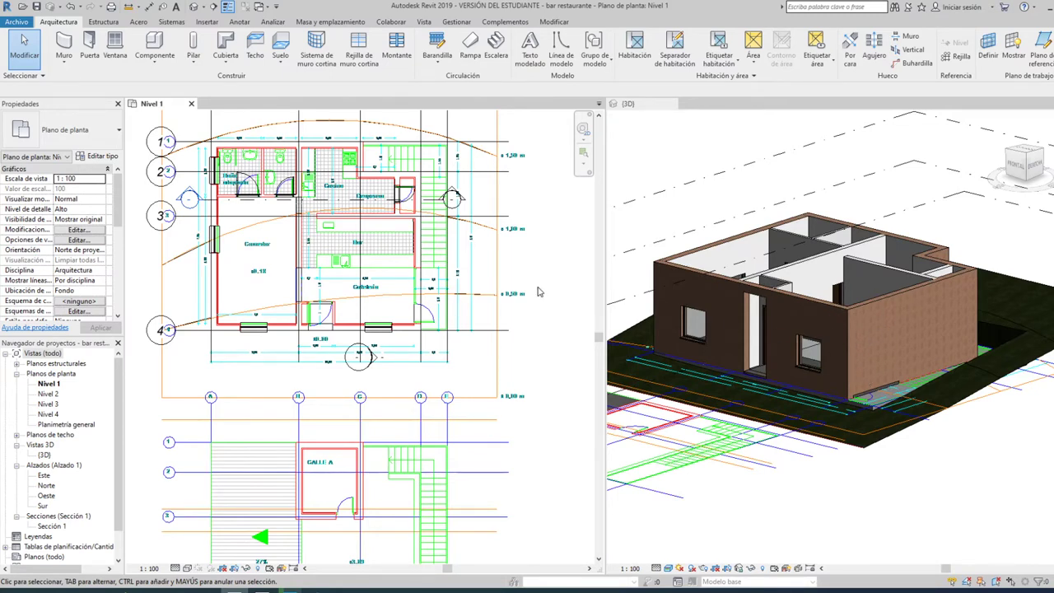
scroll(336, 253, up, 1)
scroll(336, 253, up, 2)
scroll(336, 253, up, 1)
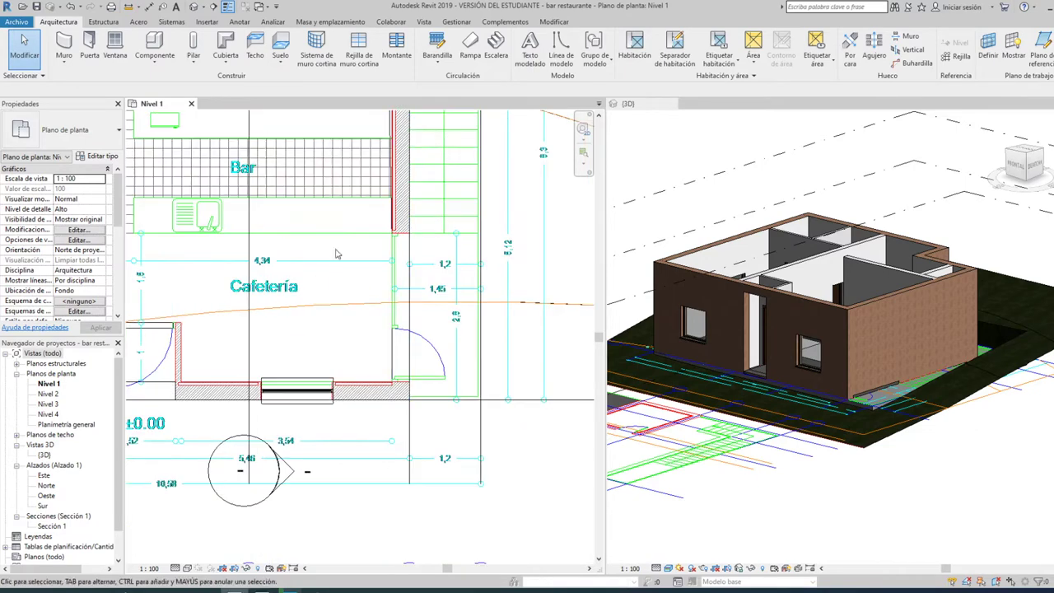
Step: Place a 2500 x 2800 mm Puerta-Hueco opening in the Cafetería wall and check it in 3D
click(84, 62)
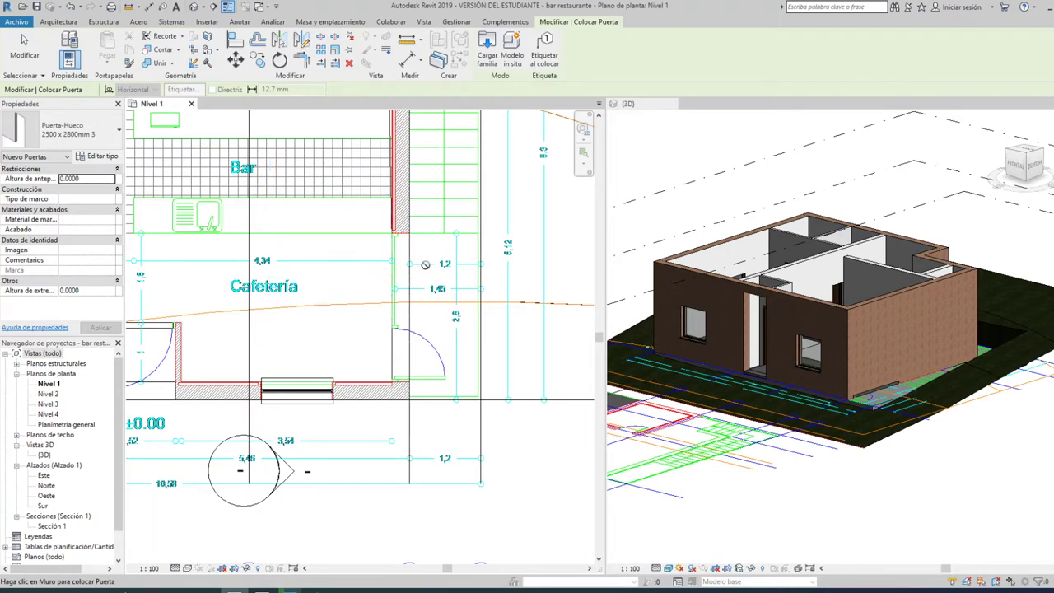
scroll(412, 300, up, 1)
scroll(406, 311, up, 1)
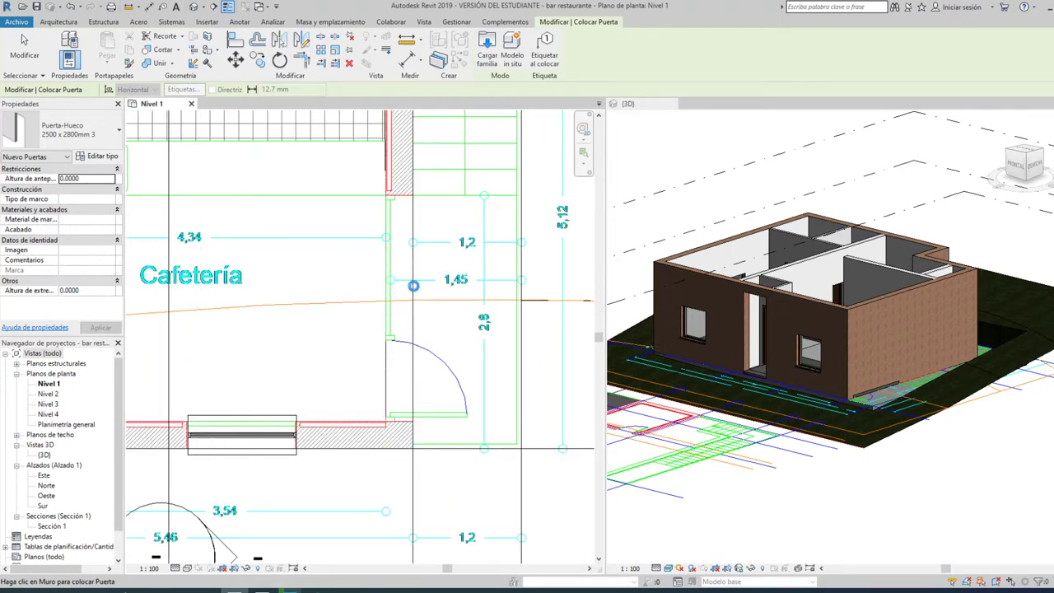
scroll(411, 281, up, 1)
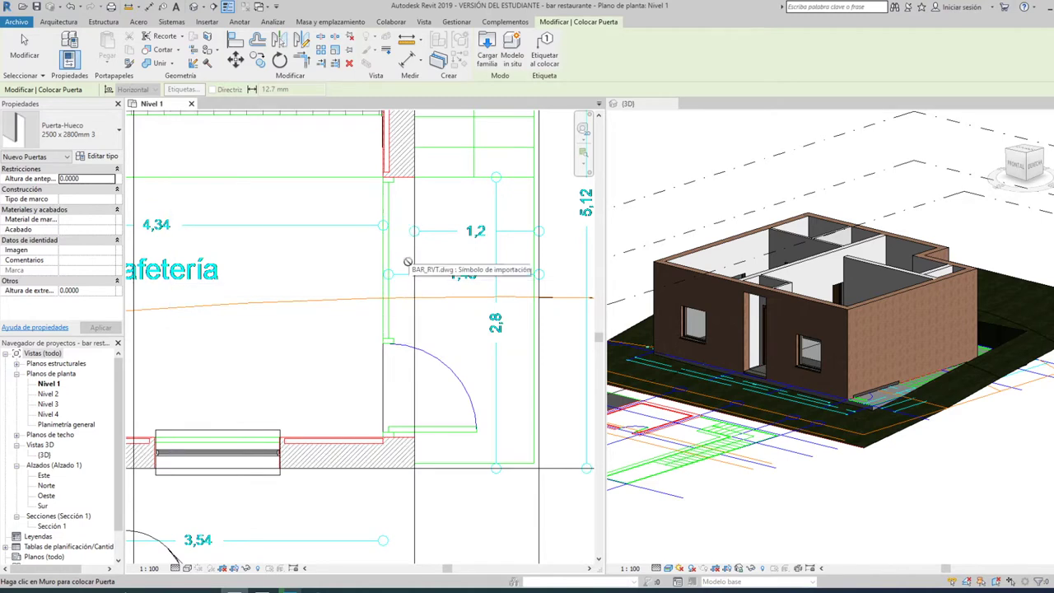
click(398, 307)
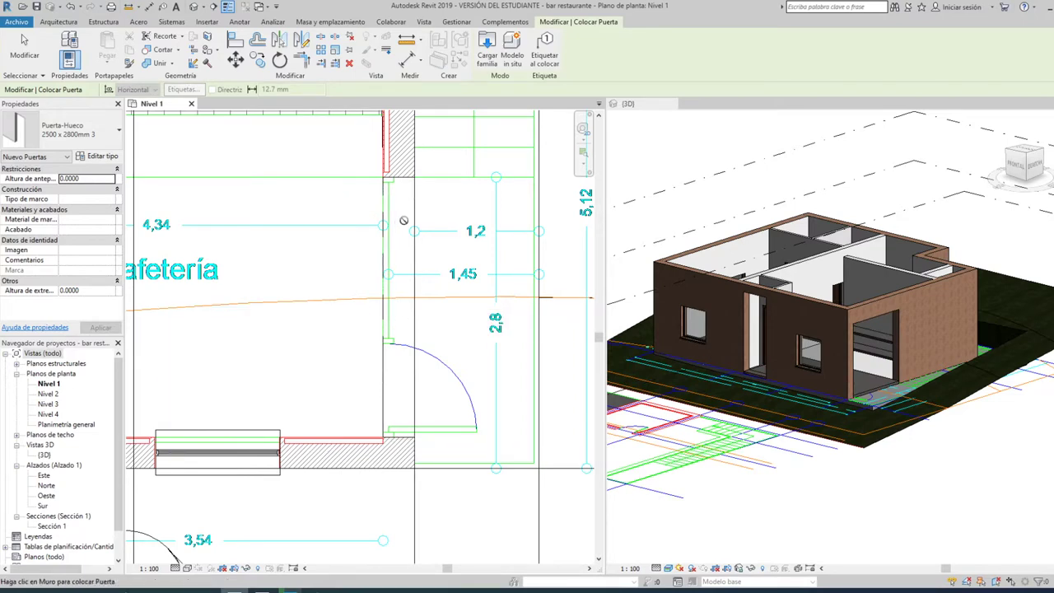
scroll(864, 330, up, 2)
scroll(864, 330, up, 3)
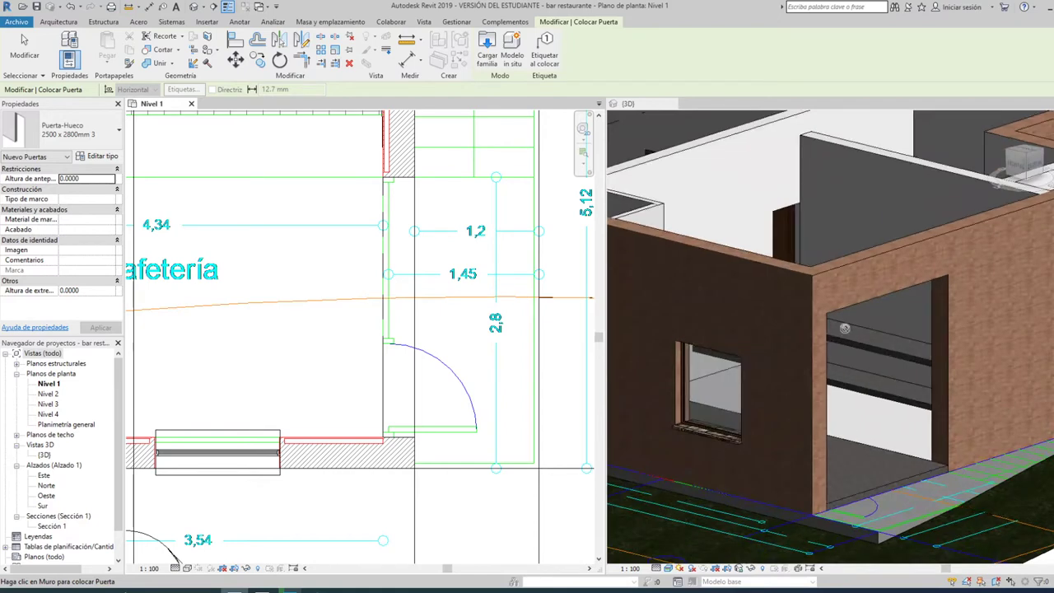
scroll(806, 345, down, 2)
scroll(806, 345, down, 2)
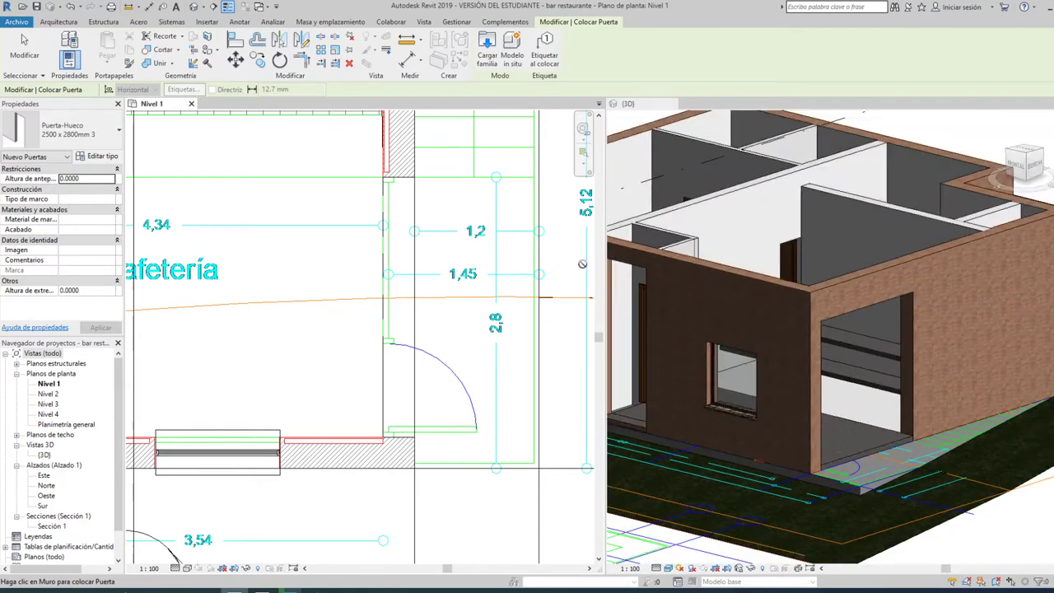
key(Escape)
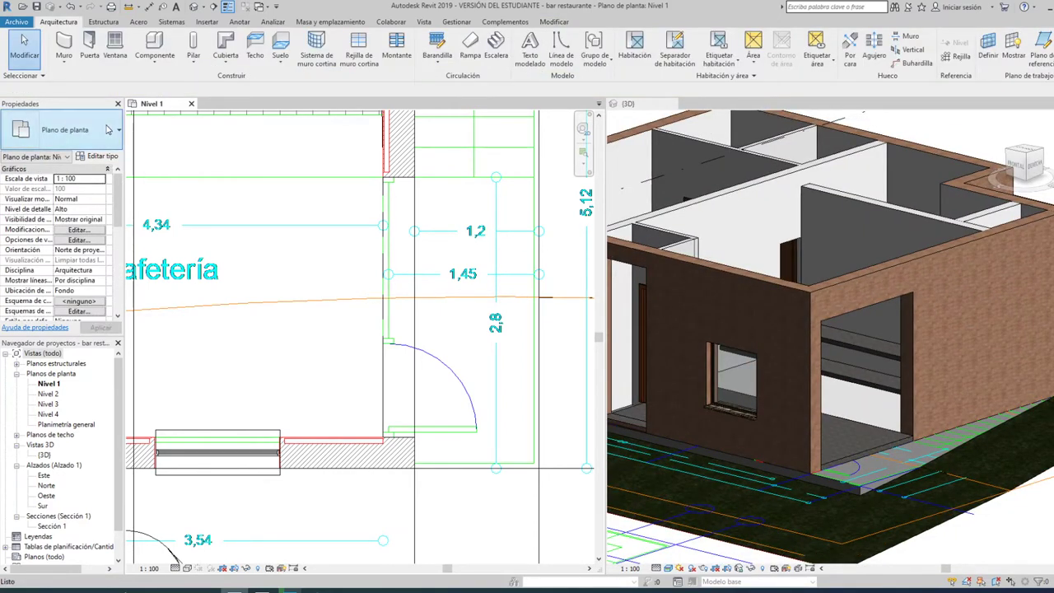
Step: Start an architectural wall using the Muro cortina - simple type
click(62, 66)
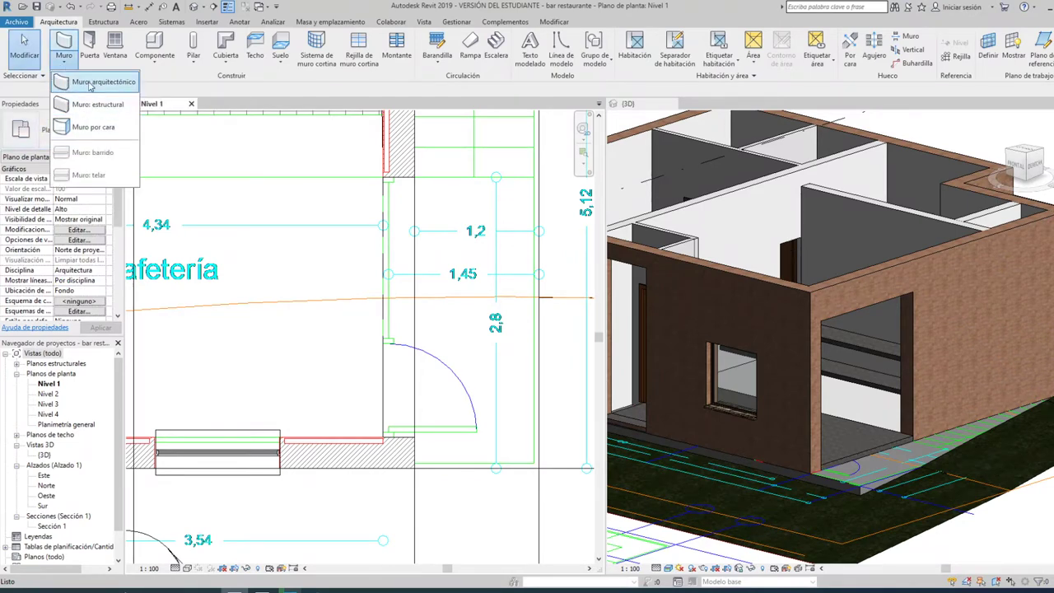
click(90, 83)
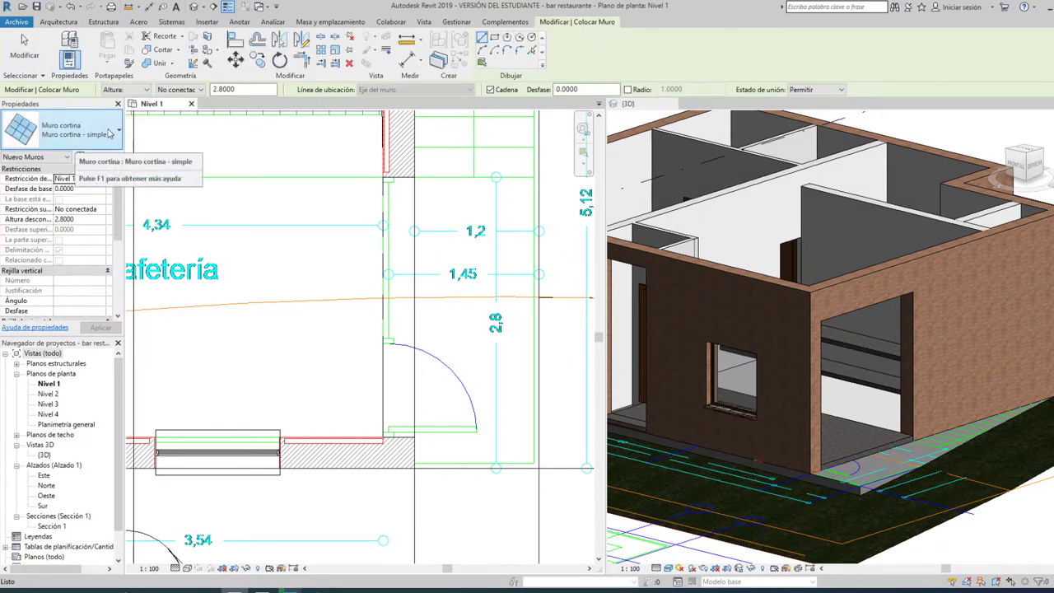
click(111, 135)
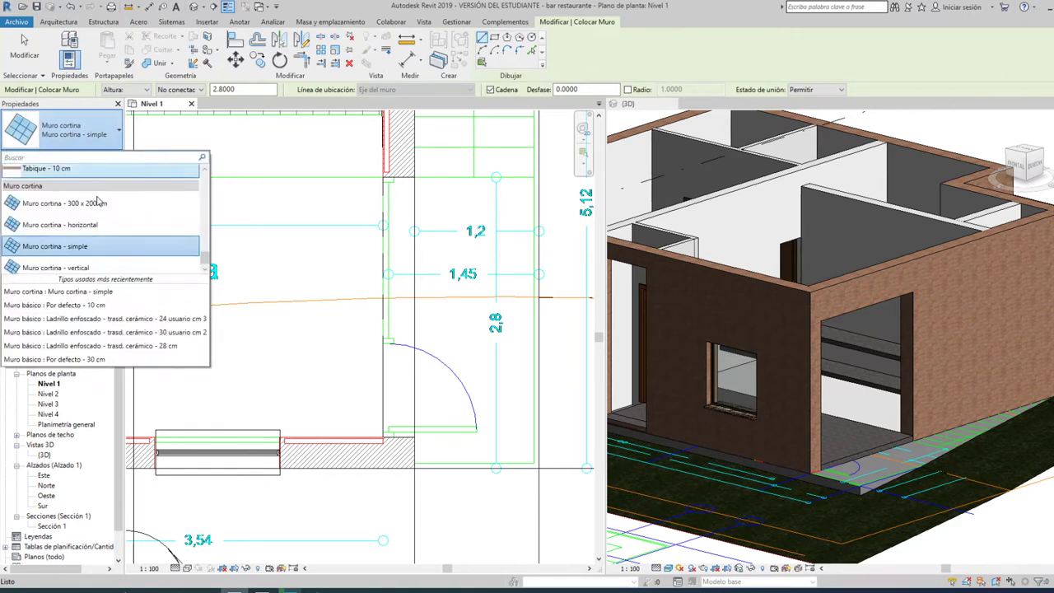
scroll(96, 206, up, 4)
scroll(95, 214, up, 3)
scroll(94, 222, down, 2)
scroll(93, 229, down, 3)
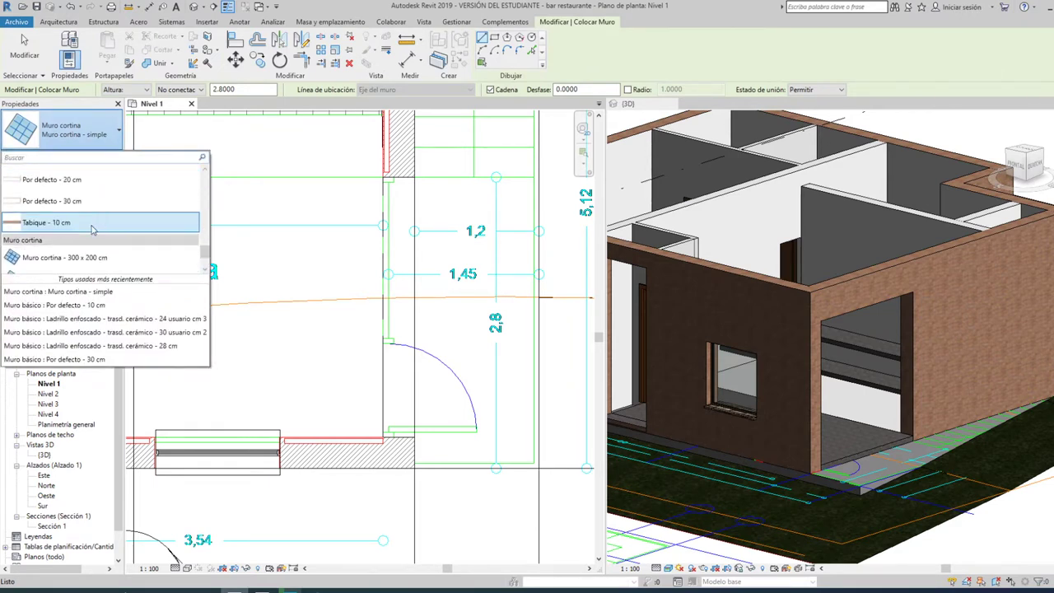
scroll(91, 216, down, 2)
scroll(86, 199, up, 4)
scroll(84, 197, up, 3)
scroll(85, 198, up, 3)
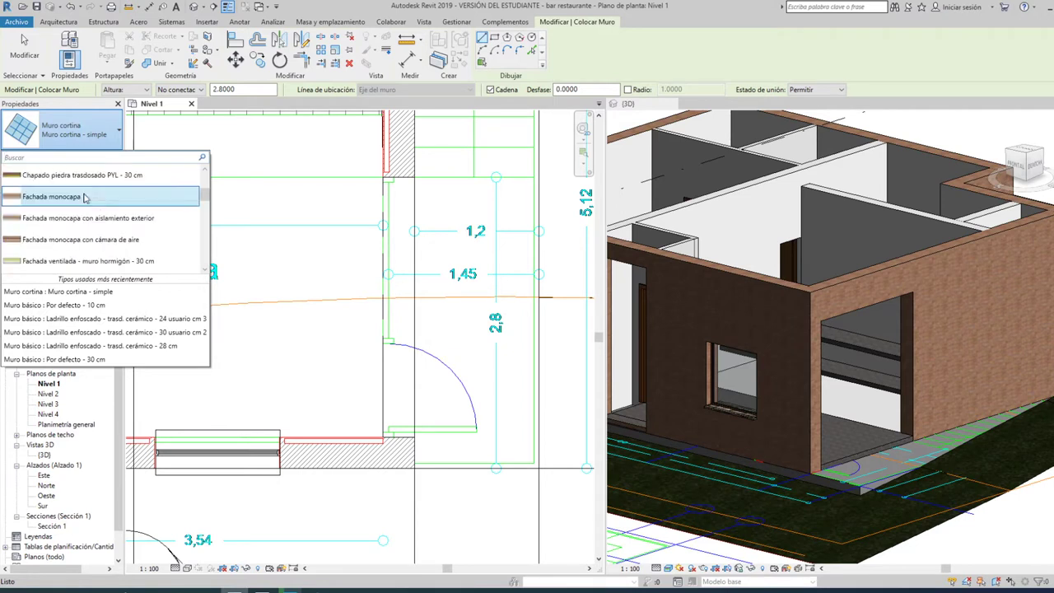
scroll(85, 200, down, 3)
scroll(81, 214, down, 3)
scroll(74, 235, down, 3)
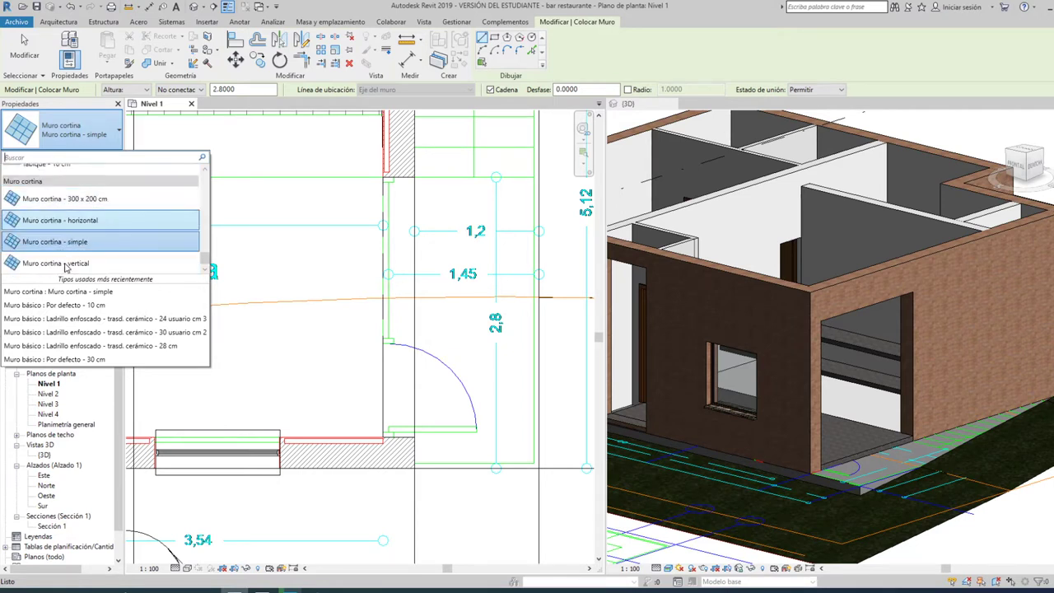
click(62, 243)
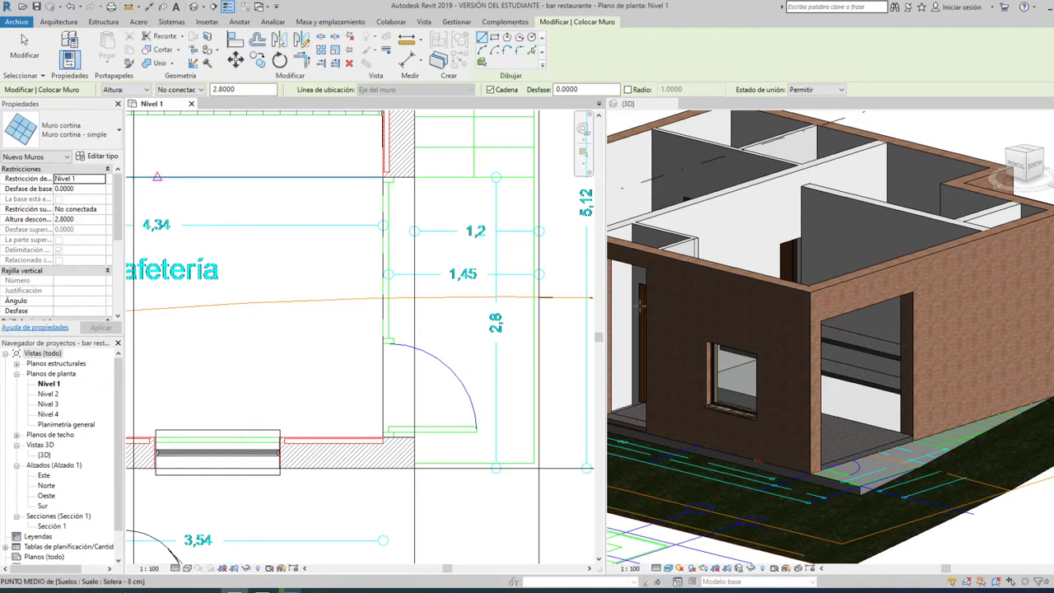
Step: Leave the wall's top constraint unconnected and set its base offset to 0.1
click(86, 210)
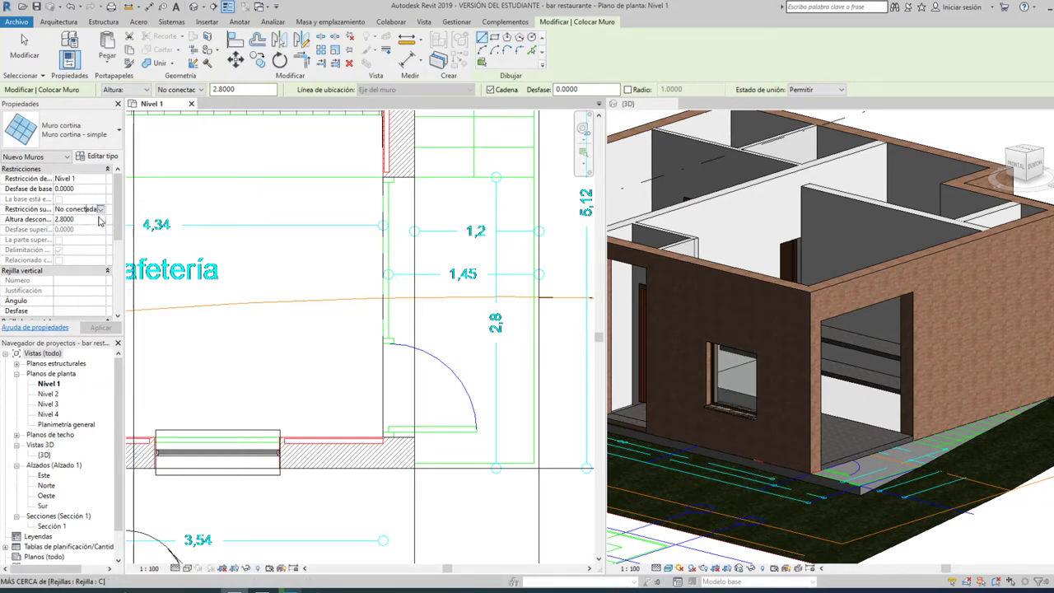
click(99, 211)
click(95, 237)
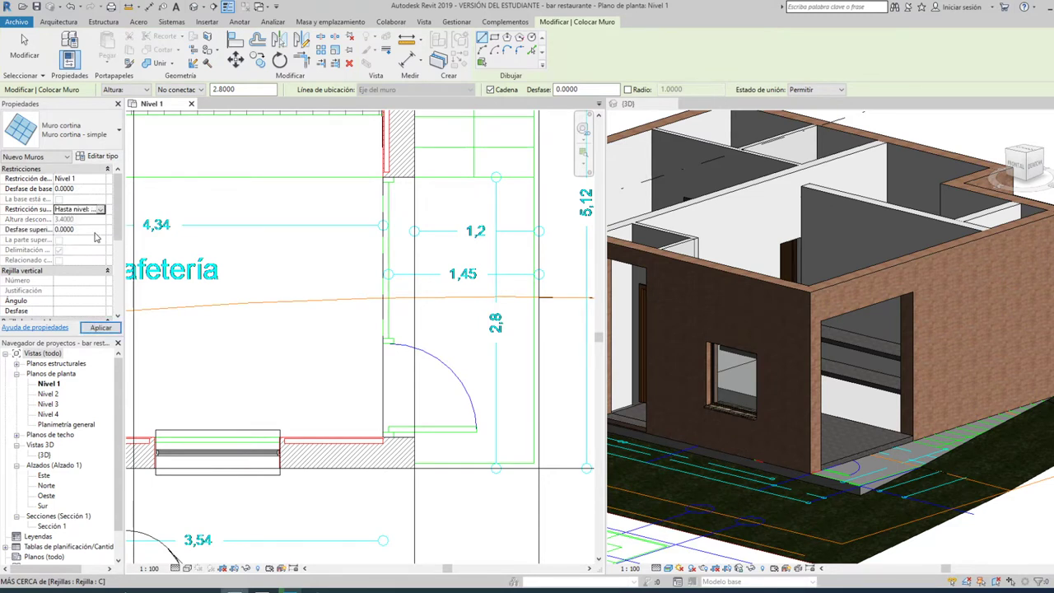
click(100, 210)
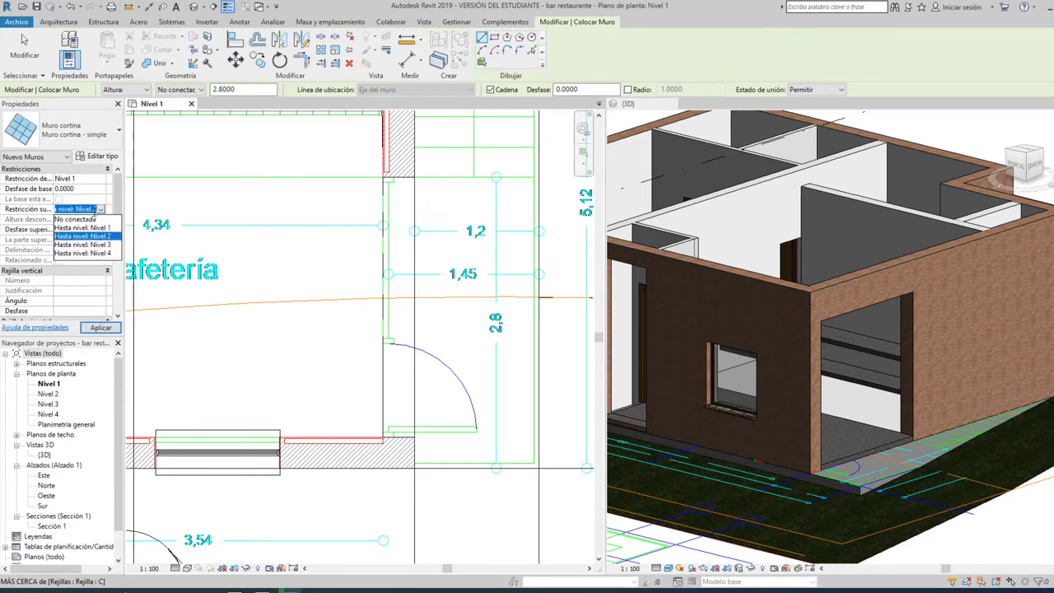
click(85, 234)
click(99, 211)
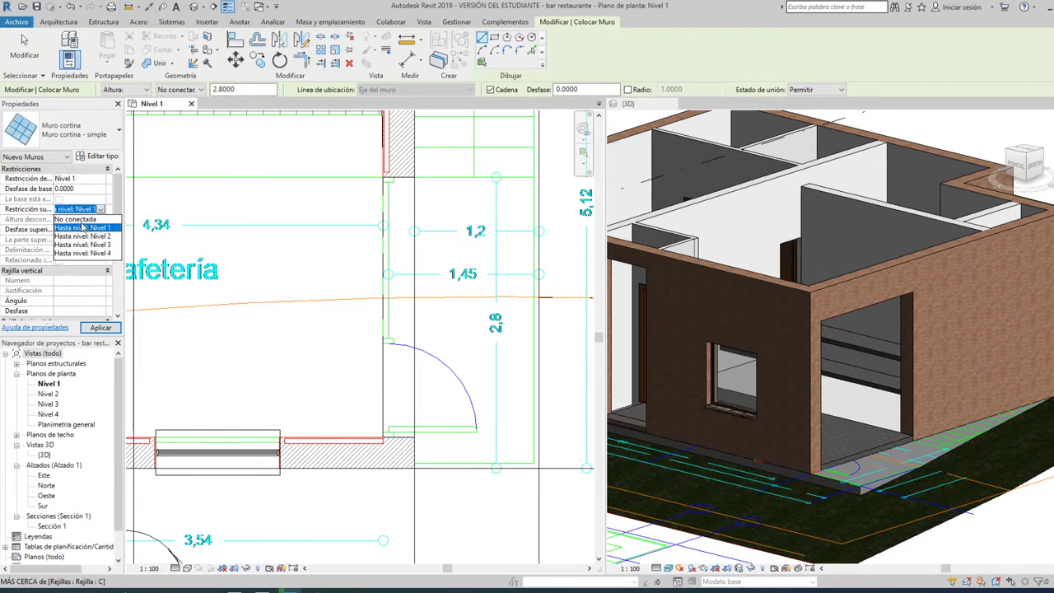
click(82, 220)
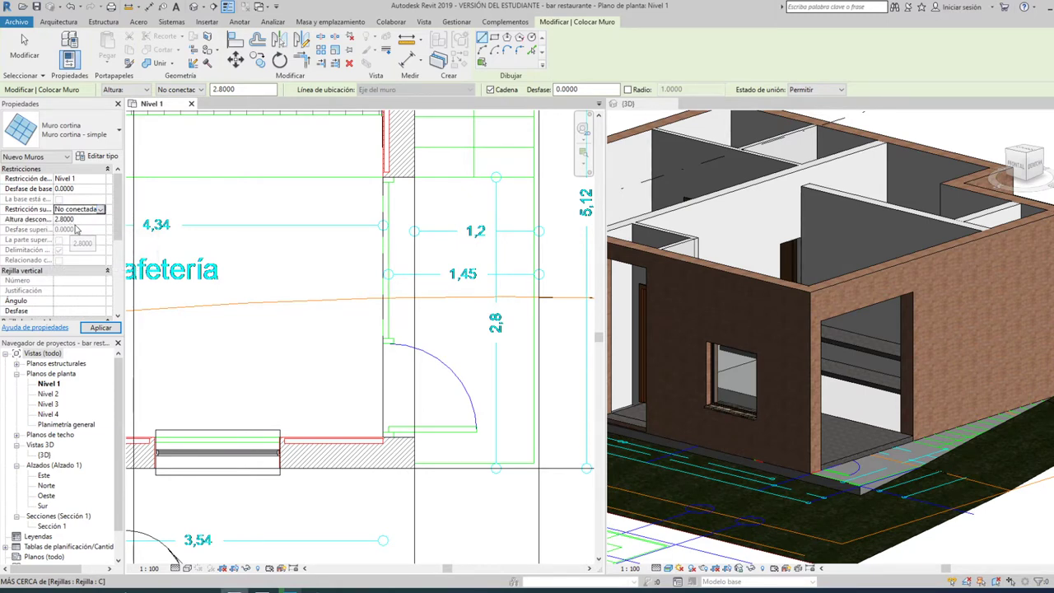
click(55, 188)
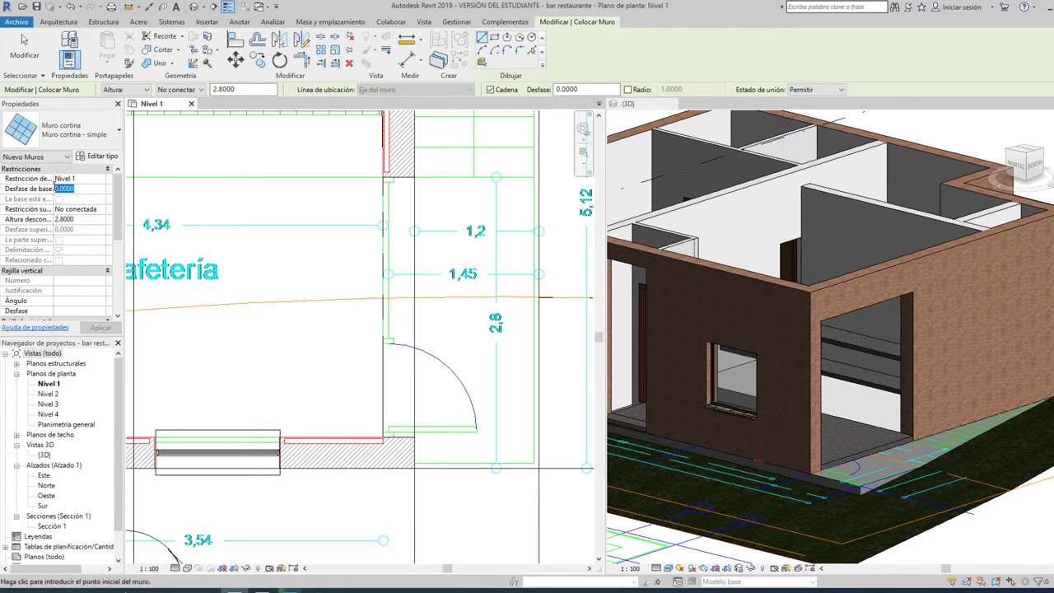
text(01)
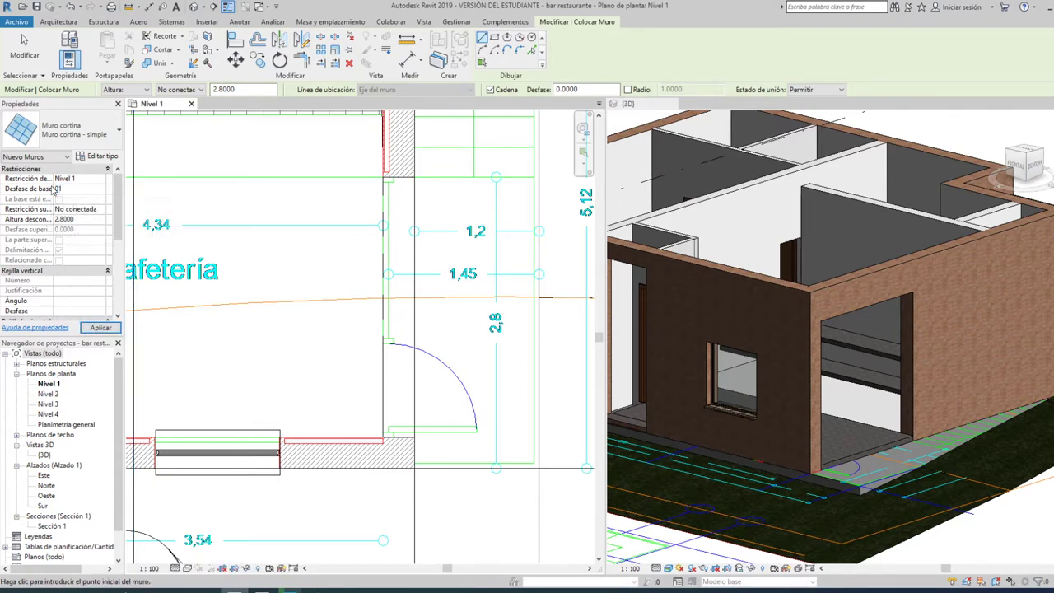
key(Return)
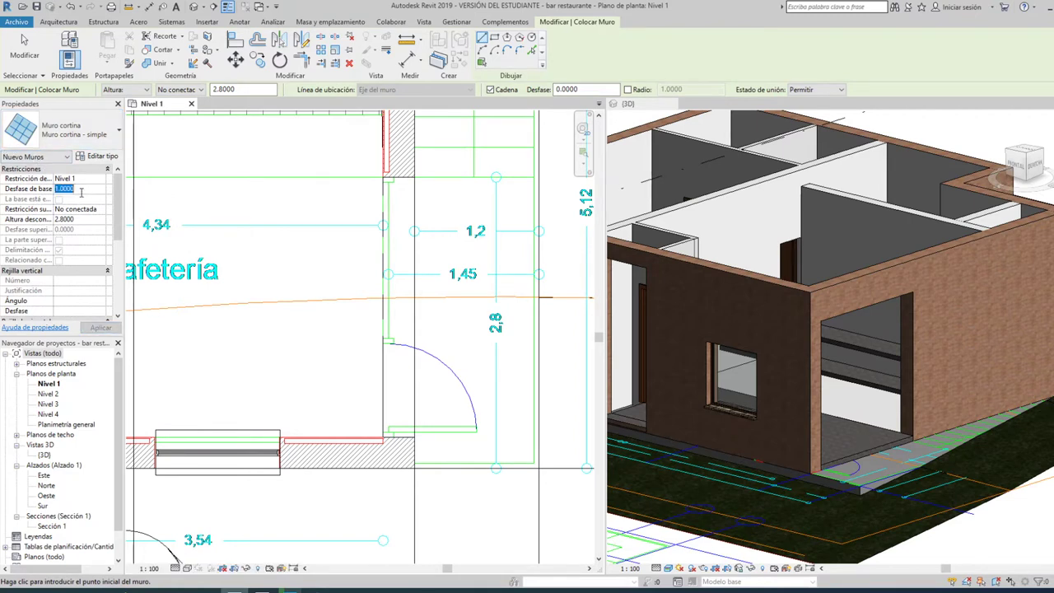
text(0.1)
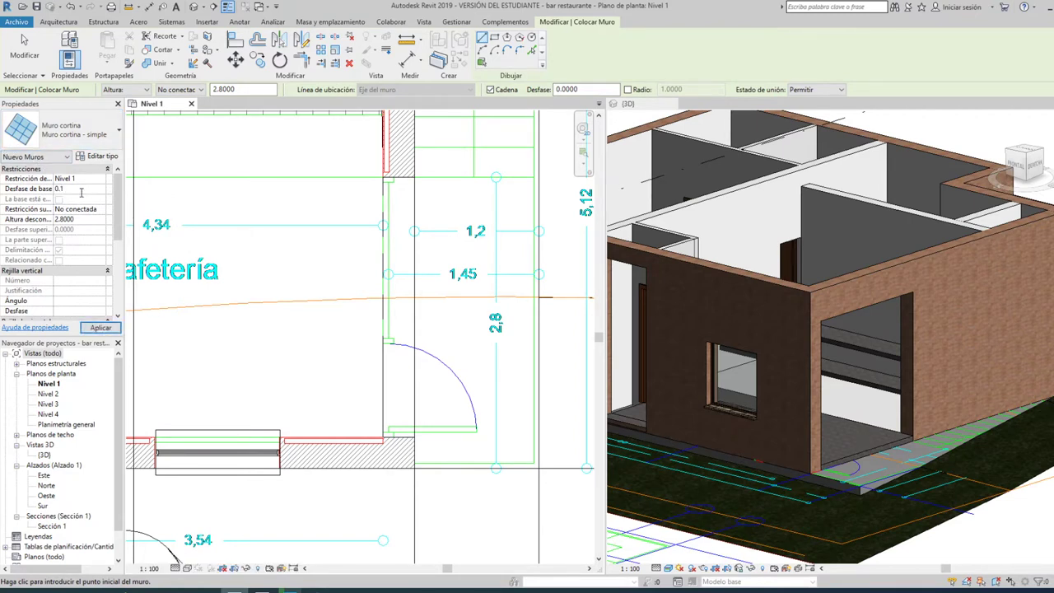
key(Return)
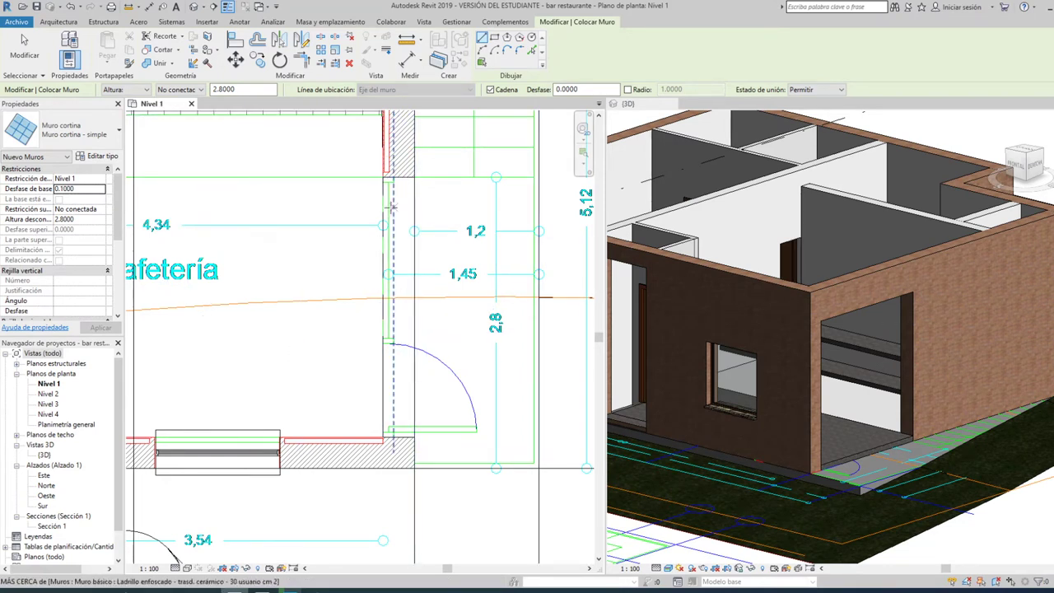
Step: Draw the curtain wall from the wall corner to the far edge of the 2.5 m opening
scroll(391, 181, up, 3)
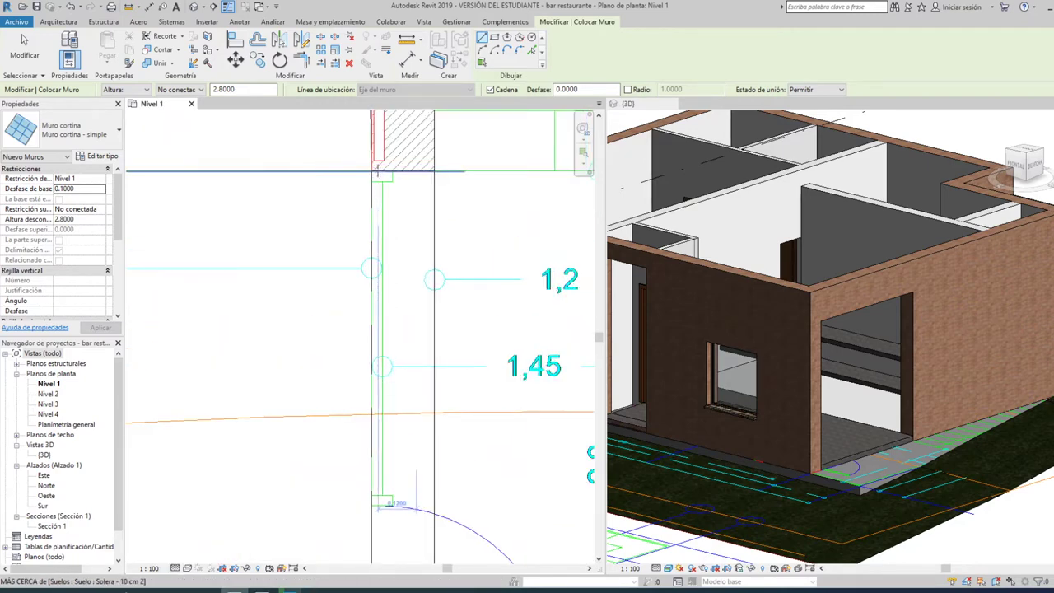
scroll(379, 175, up, 2)
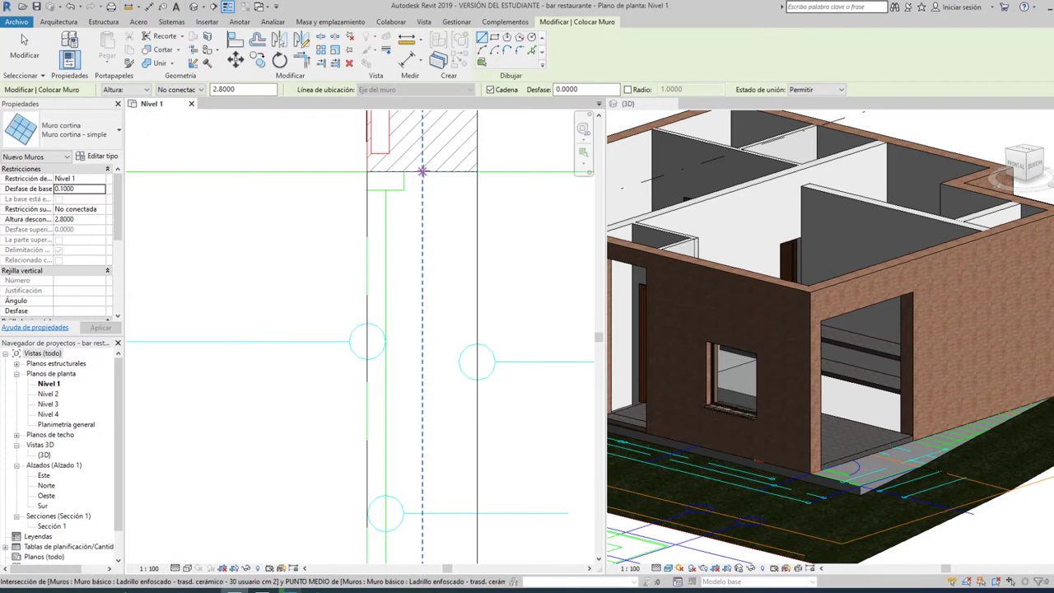
click(423, 172)
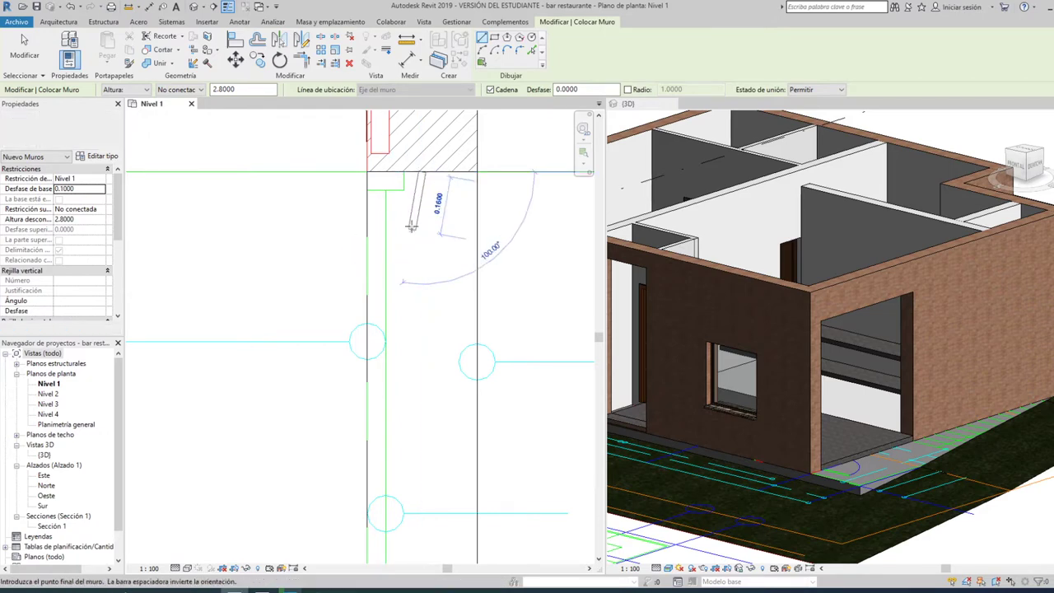
scroll(411, 230, down, 3)
middle_drag(422, 347, 420, 164)
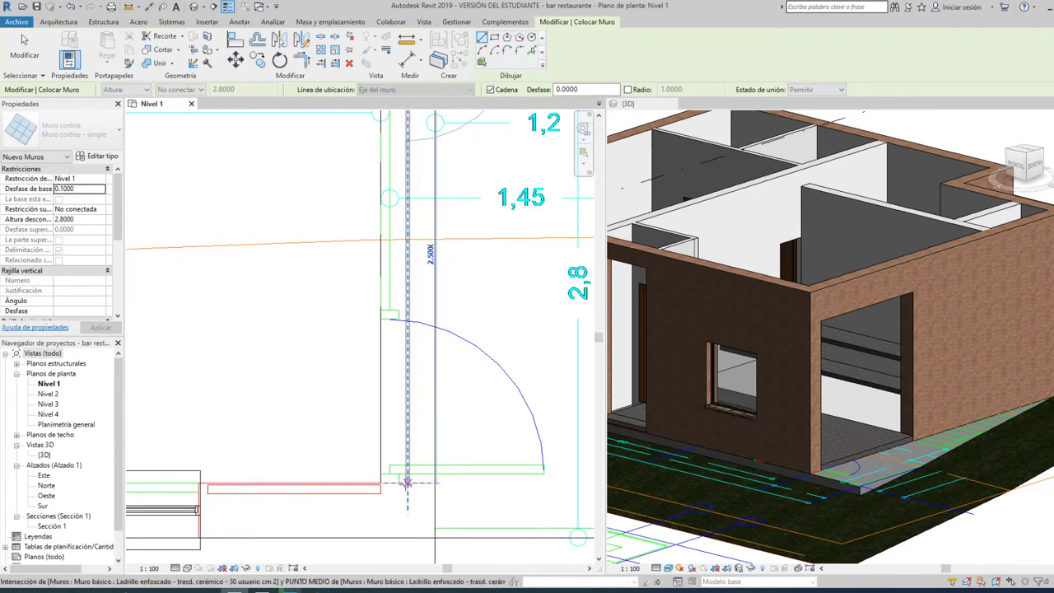
click(406, 483)
click(407, 482)
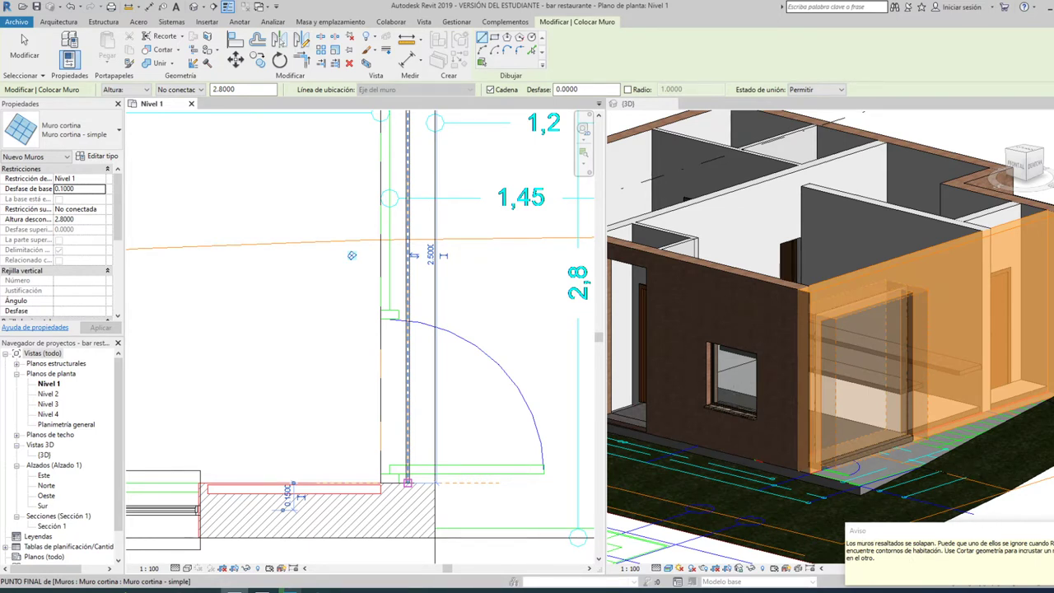
key(Escape)
key(Escape)
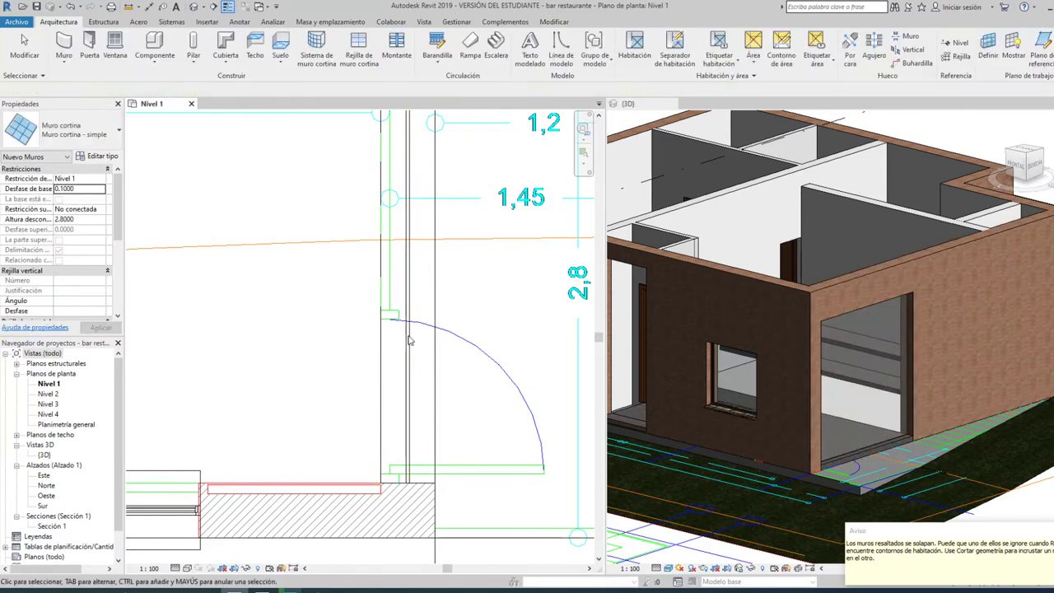
click(950, 408)
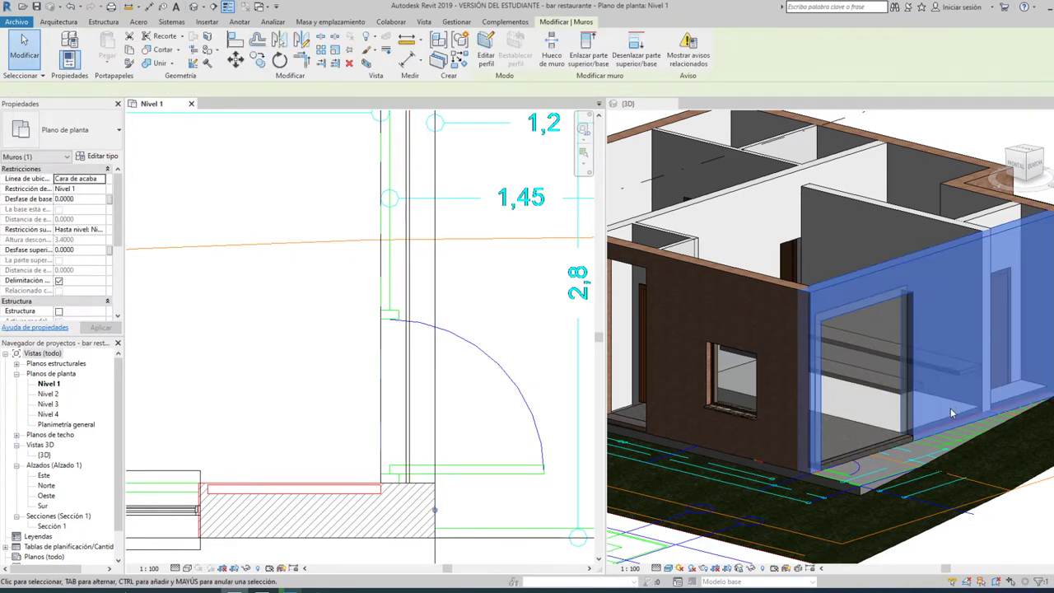
key(Escape)
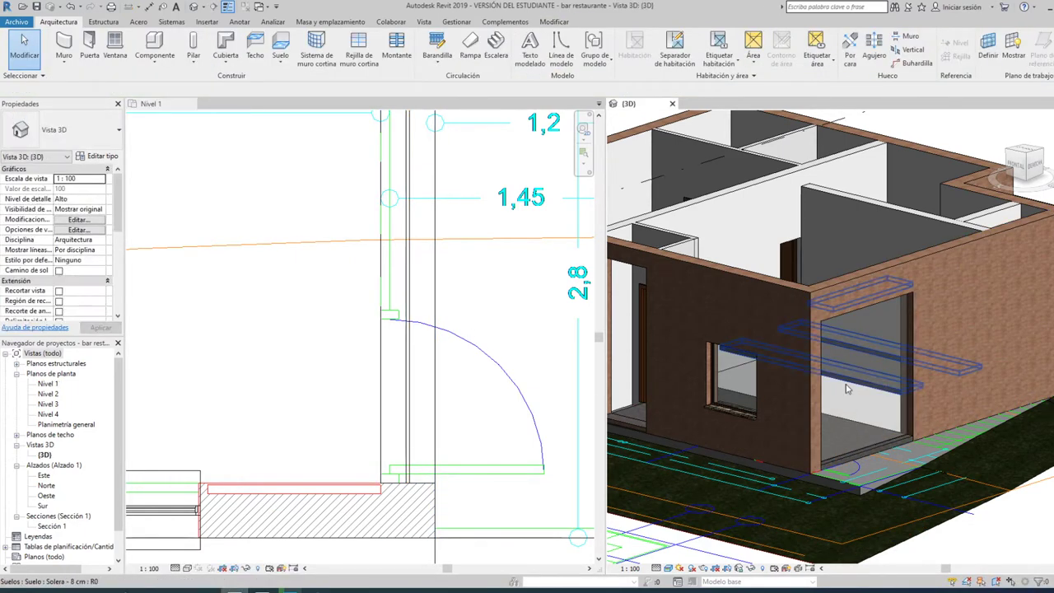
Step: Widen and orbit the 3D view around the opening, then select the curtain wall to check its properties
click(848, 427)
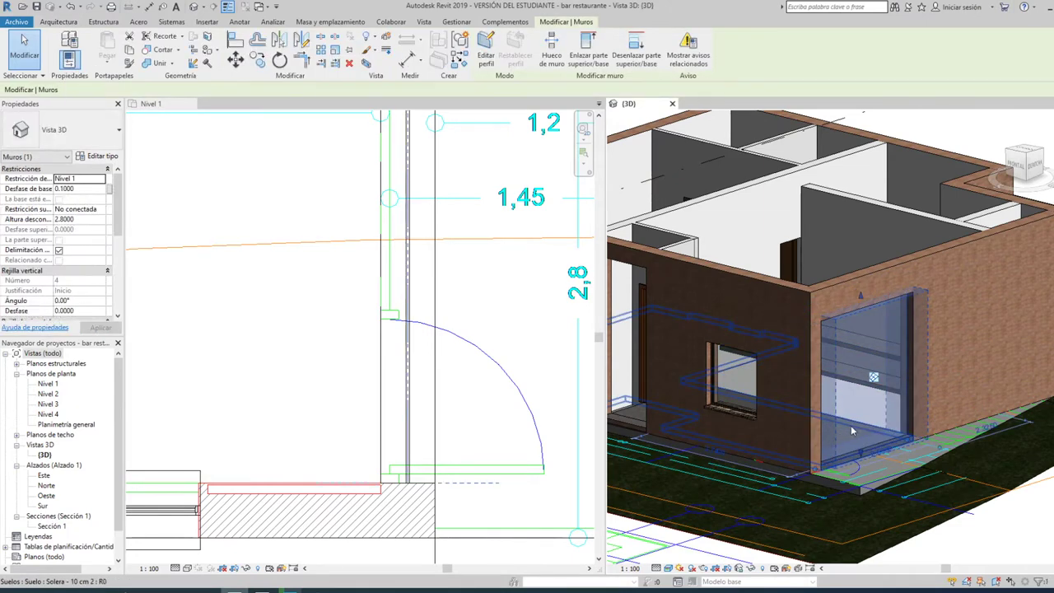
scroll(903, 403, up, 2)
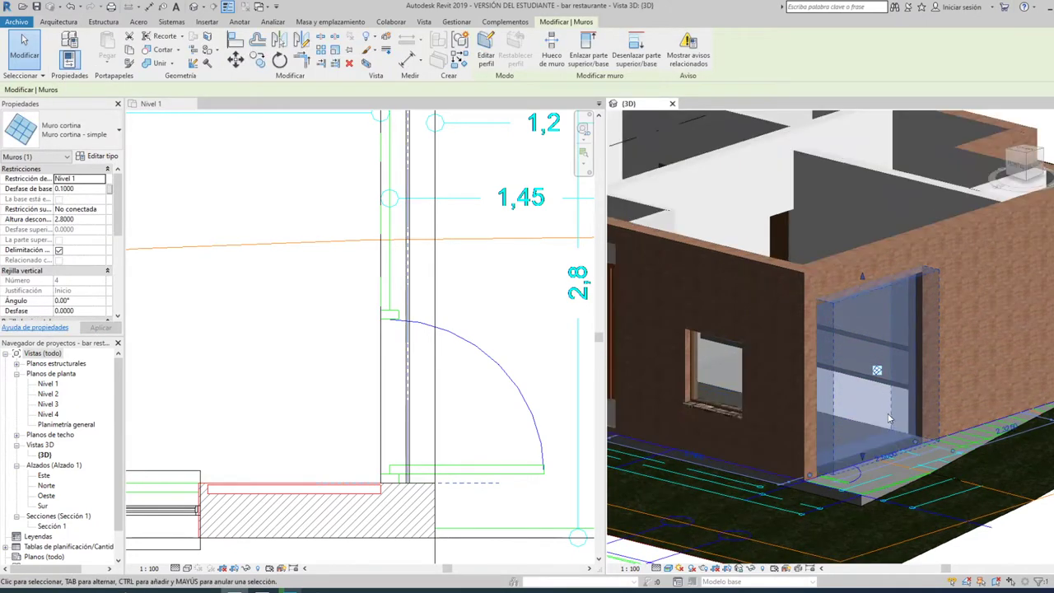
shift+middle_drag(901, 423, 788, 407)
key(Escape)
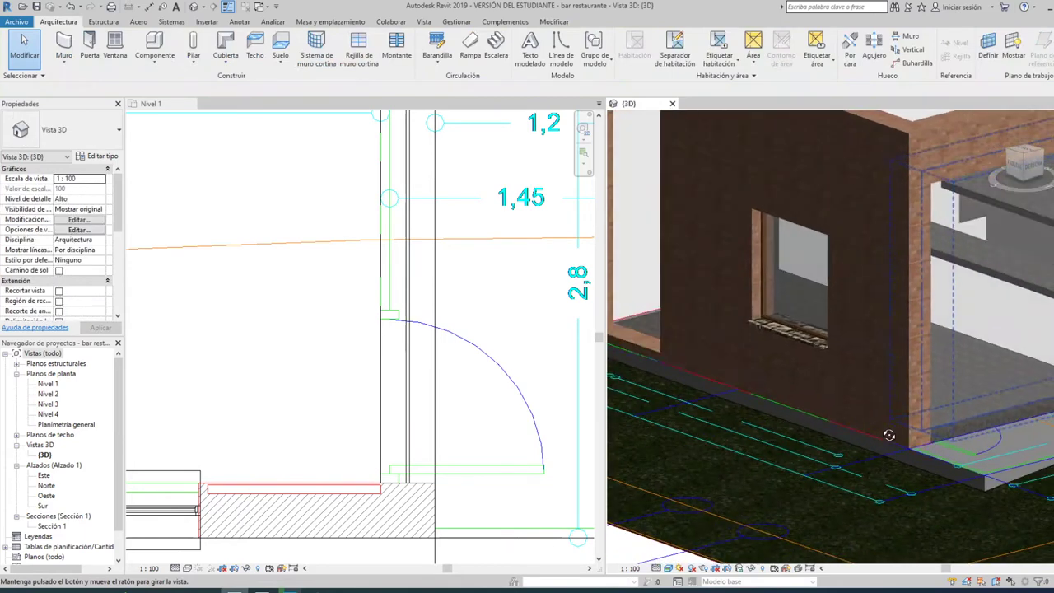
scroll(788, 407, down, 5)
shift+middle_drag(881, 382, 611, 367)
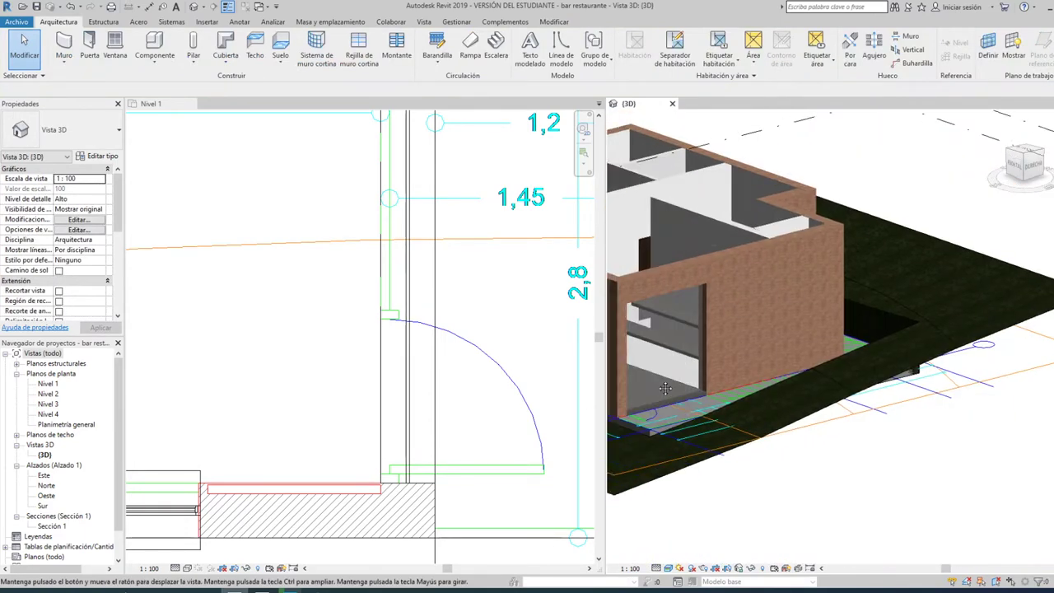
drag(602, 366, 557, 368)
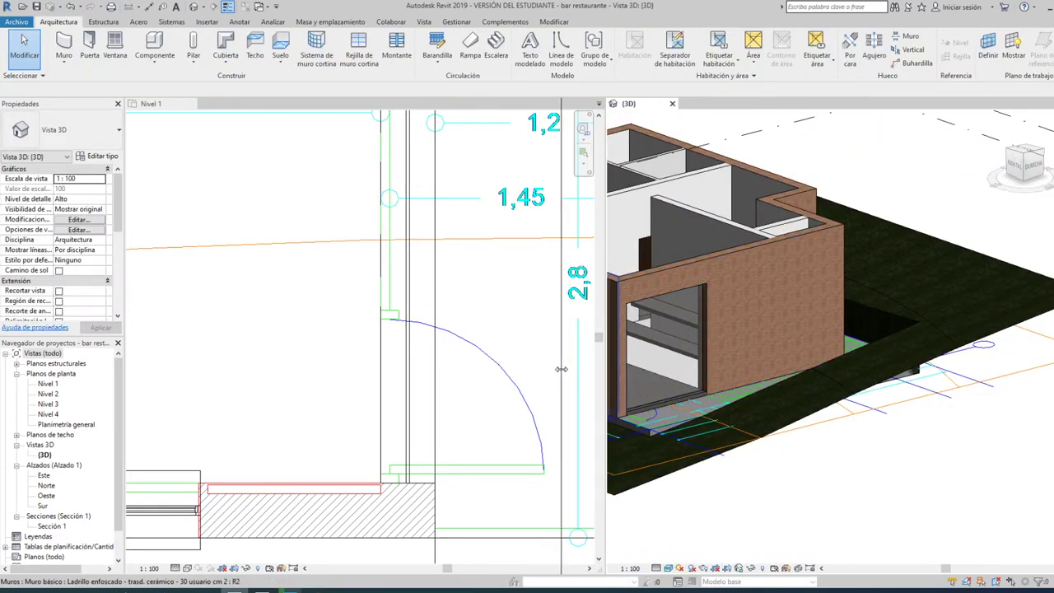
shift+middle_drag(686, 372, 619, 357)
scroll(619, 357, up, 3)
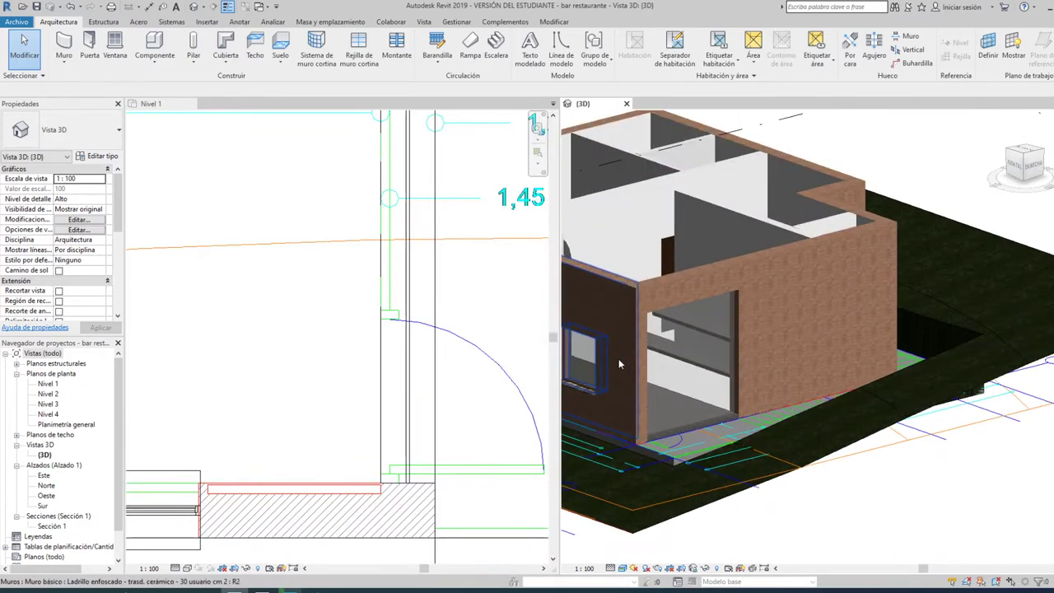
scroll(645, 349, up, 2)
scroll(644, 349, up, 2)
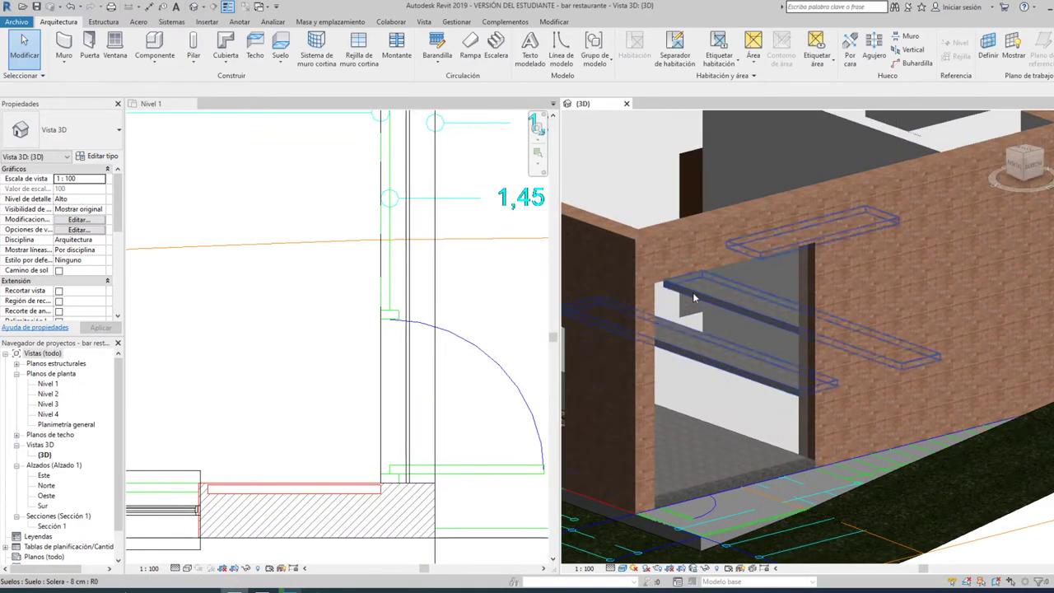
click(696, 467)
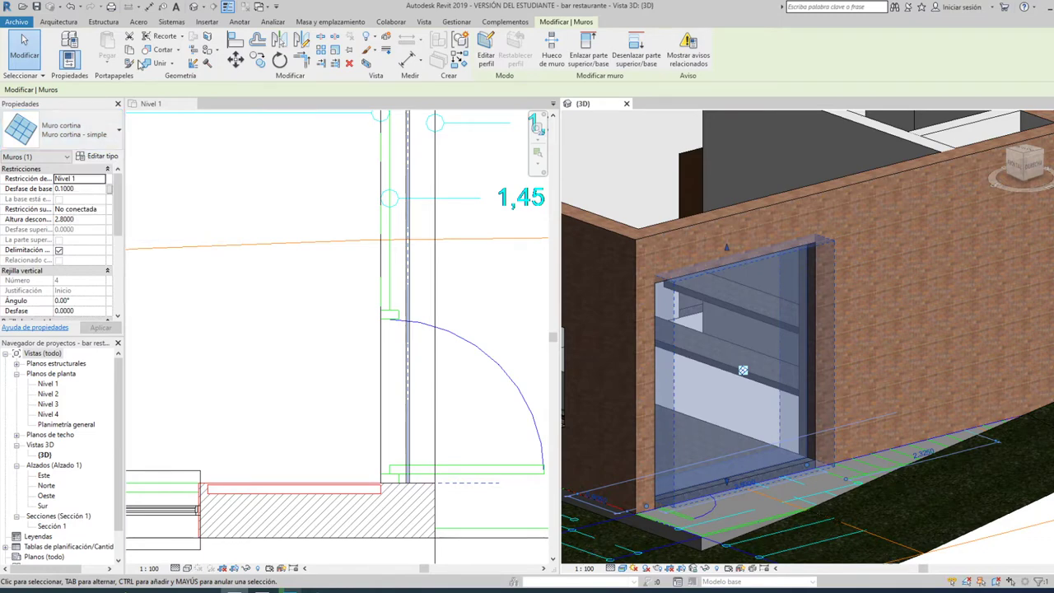
click(329, 223)
Step: Zoom out until the whole Nivel 1 plan with grids A–E and 1–4 shows
scroll(342, 239, down, 3)
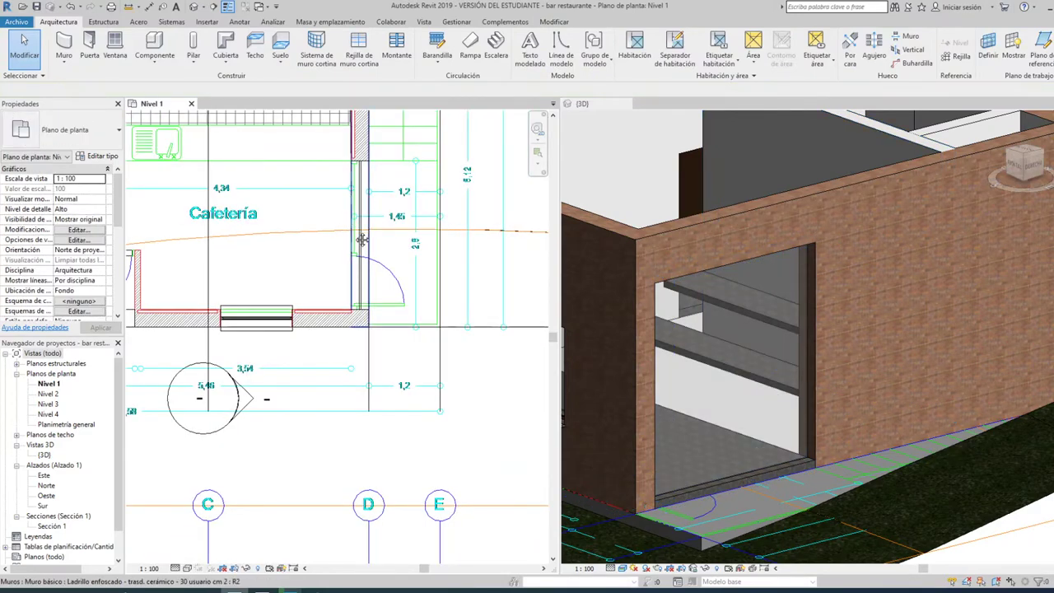
scroll(363, 264, down, 2)
scroll(385, 283, down, 1)
scroll(384, 283, down, 1)
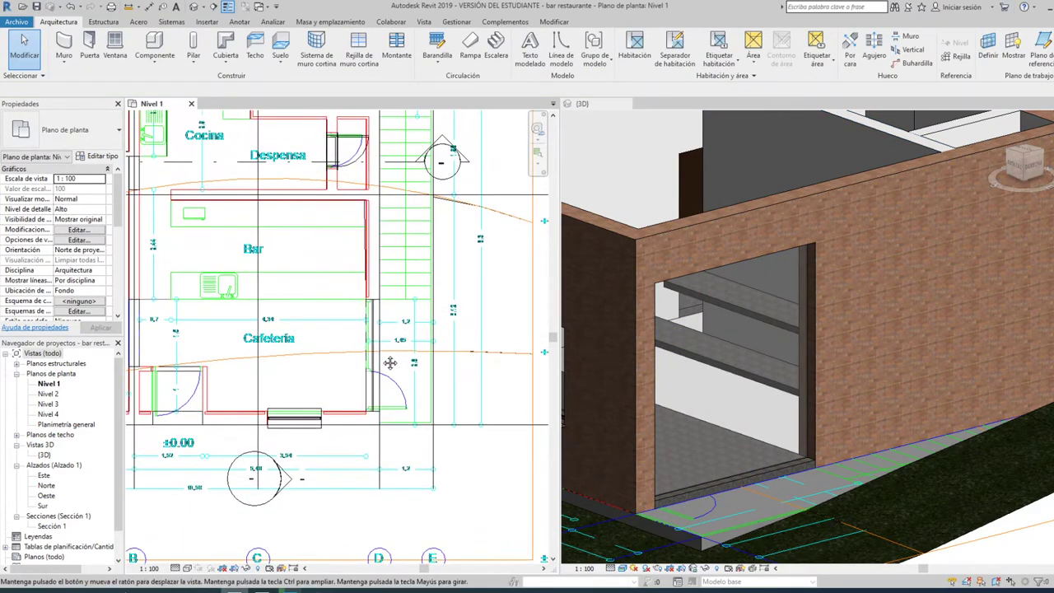
scroll(383, 300, down, 1)
scroll(380, 325, down, 1)
scroll(377, 346, down, 1)
scroll(378, 346, down, 1)
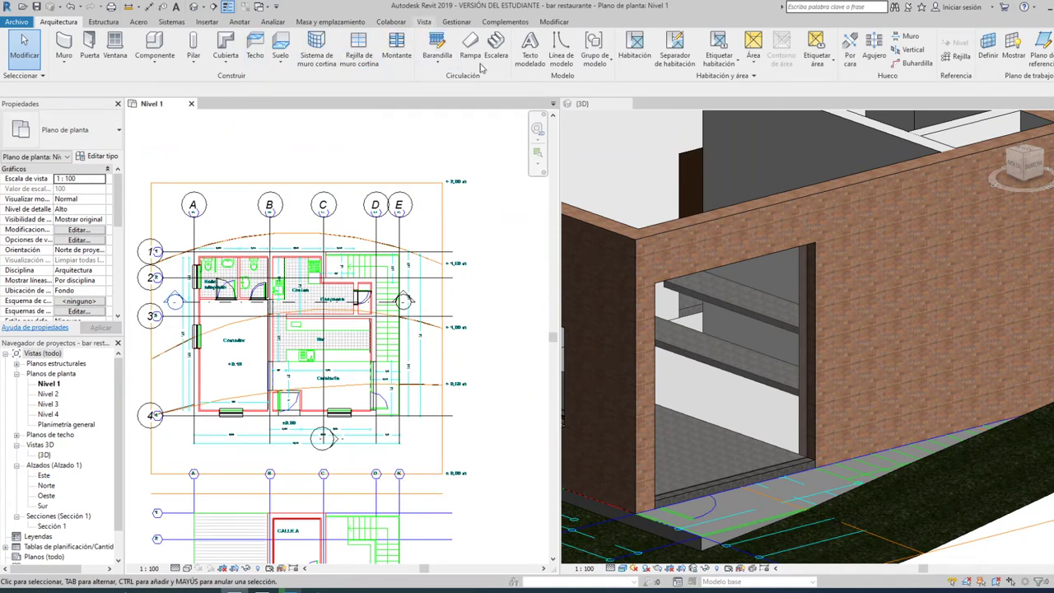
click(423, 21)
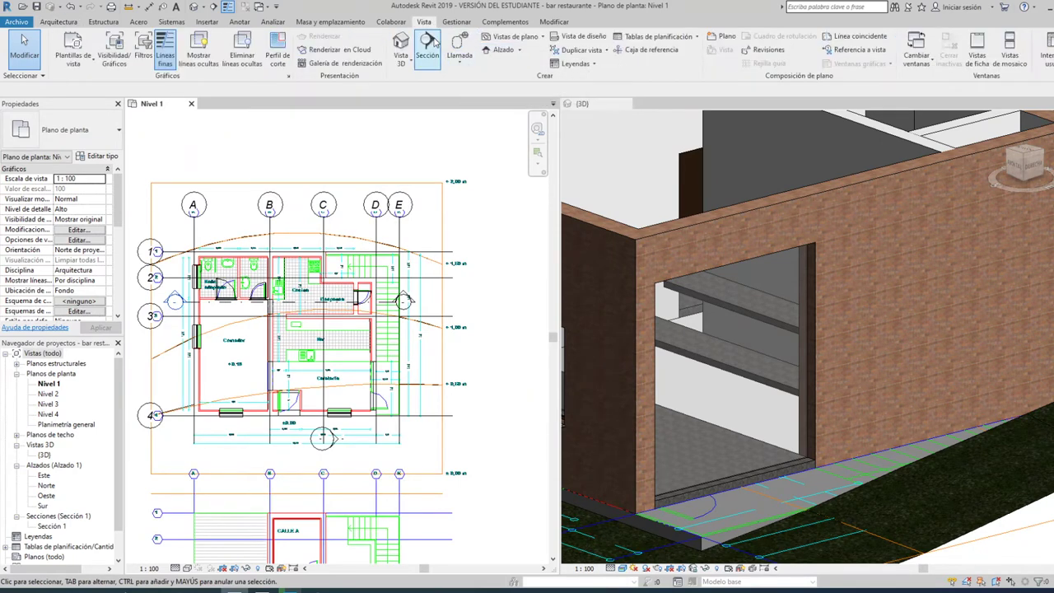
Step: Draw a vertical section line between grids D and E to create Sección 2
click(445, 50)
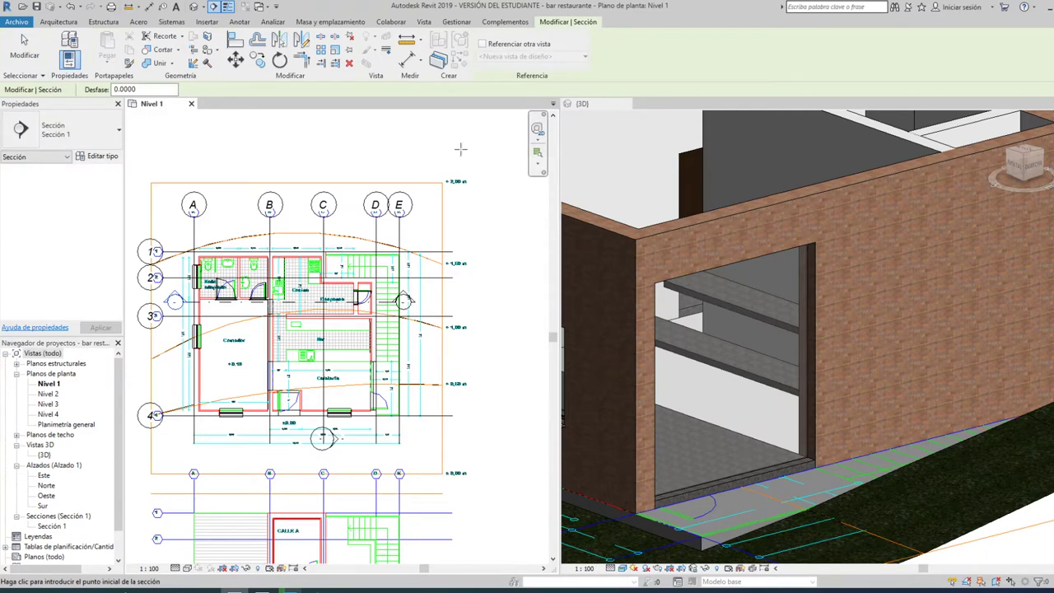
click(394, 151)
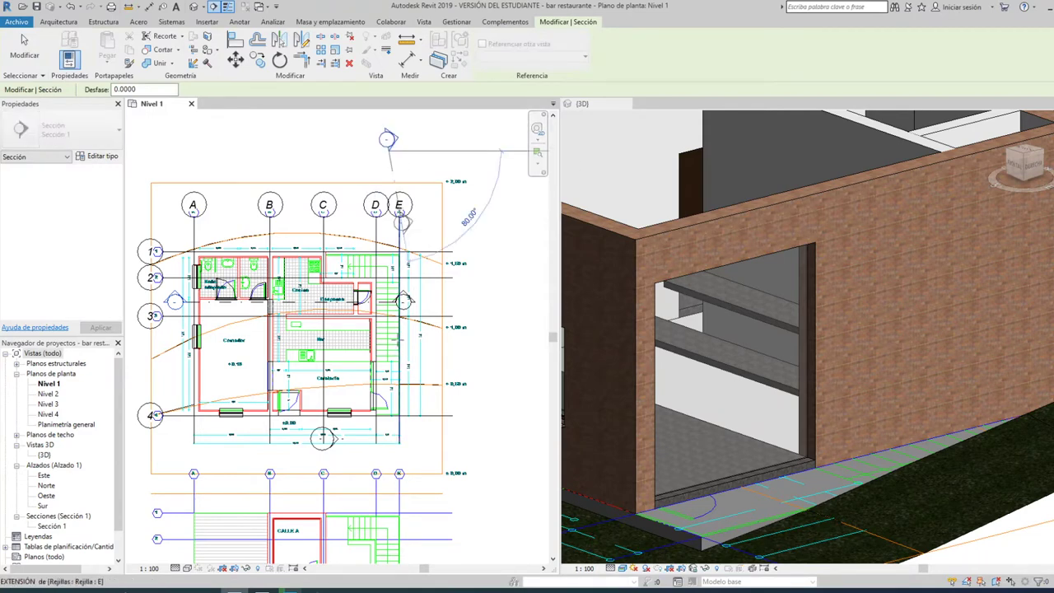
key(Escape)
key(Escape)
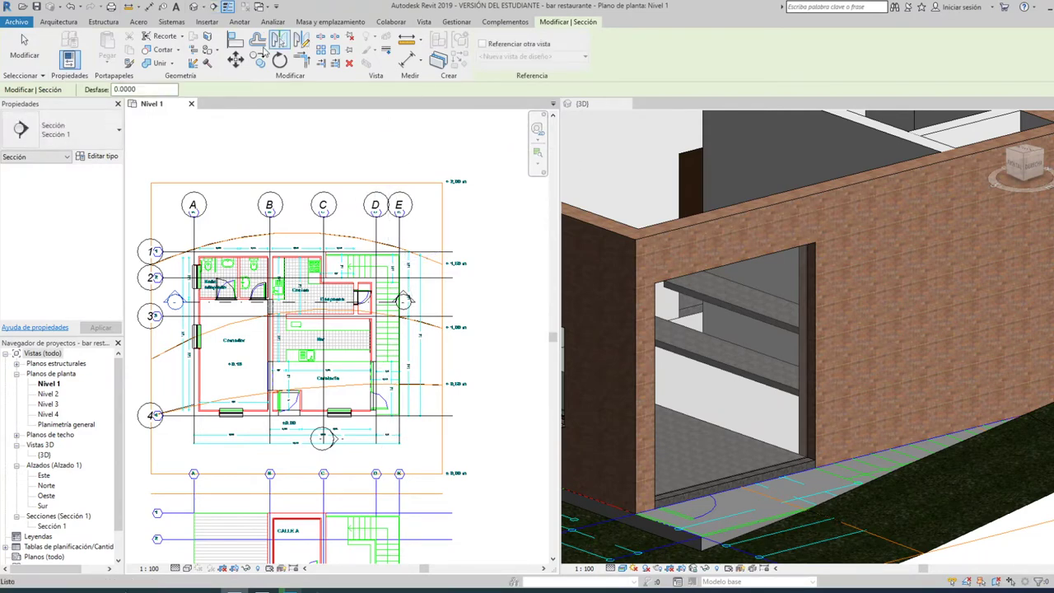
click(423, 22)
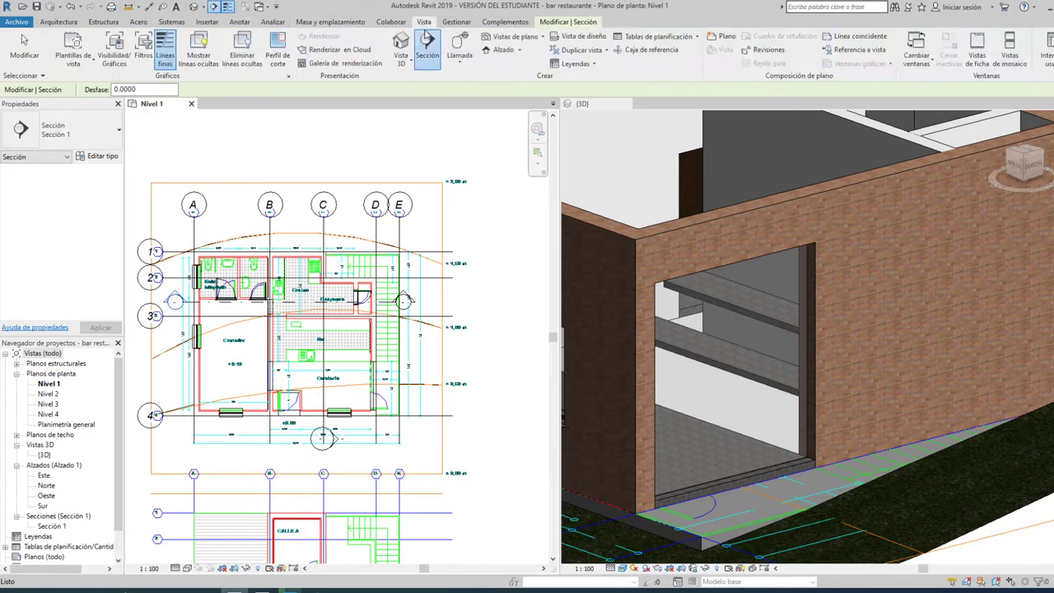
click(429, 46)
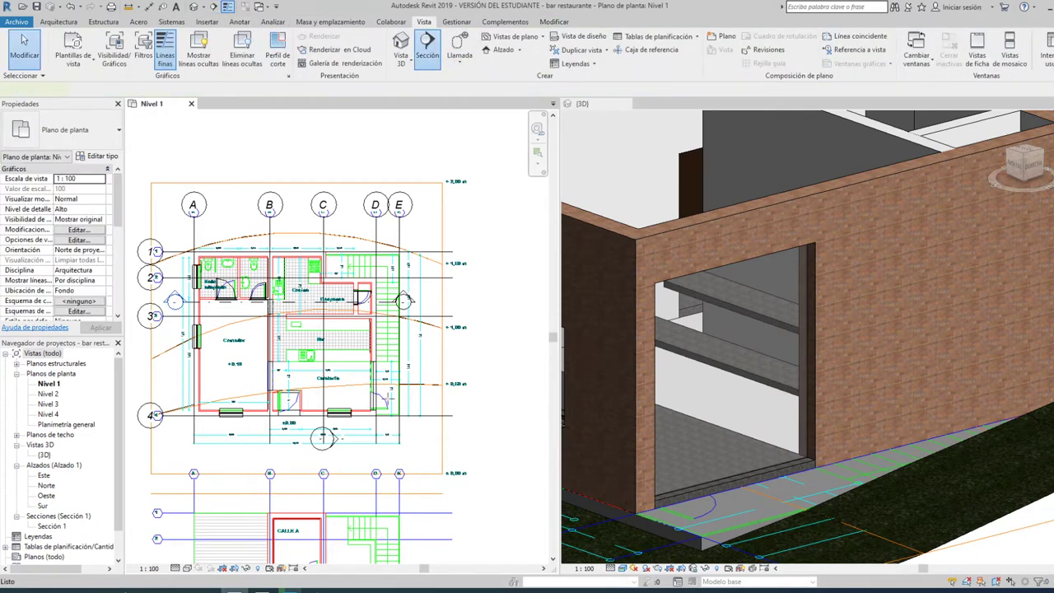
click(377, 466)
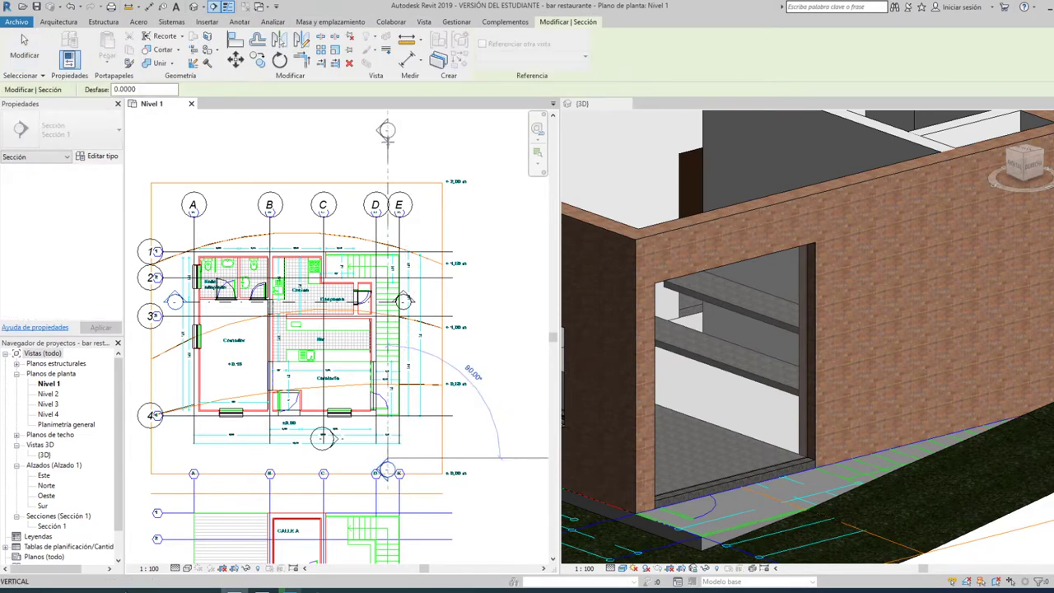
click(387, 165)
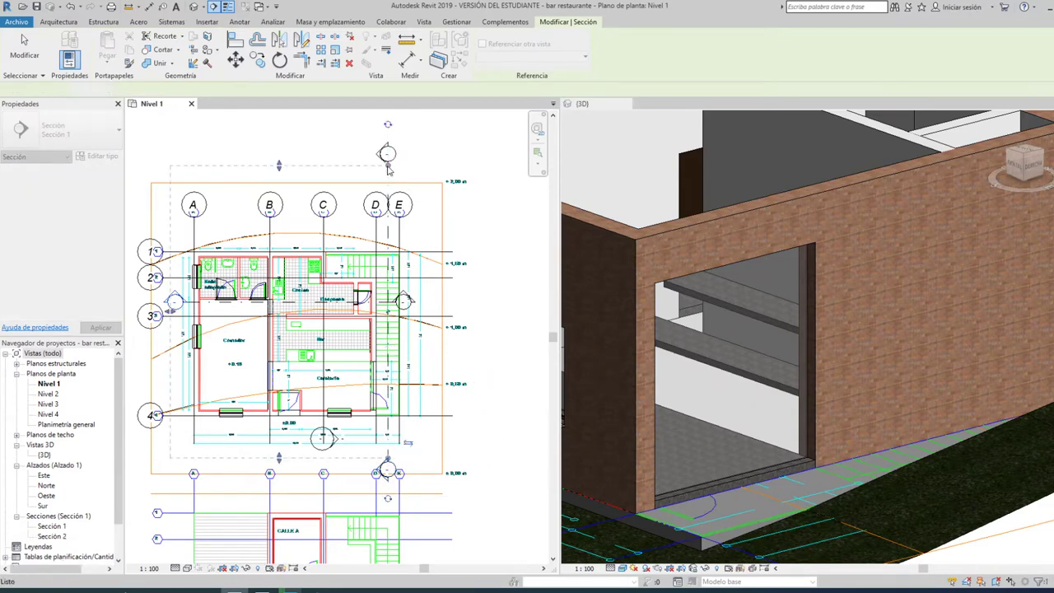
key(Escape)
key(Escape)
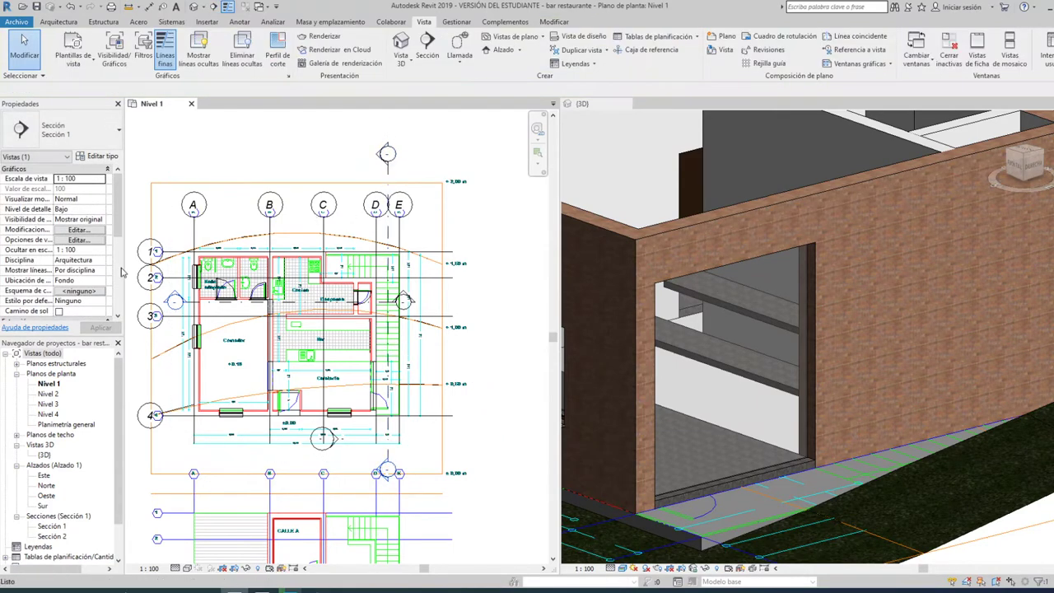
Step: Open Sección 2 and delete the Puerta-Hueco door from the wall opening
double_click(51, 536)
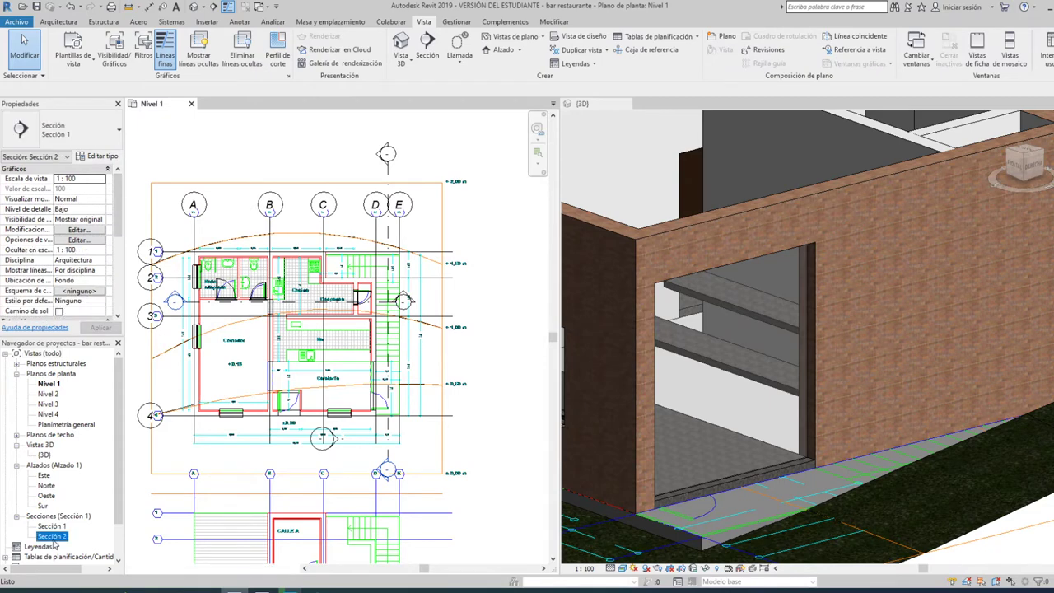
scroll(246, 374, up, 1)
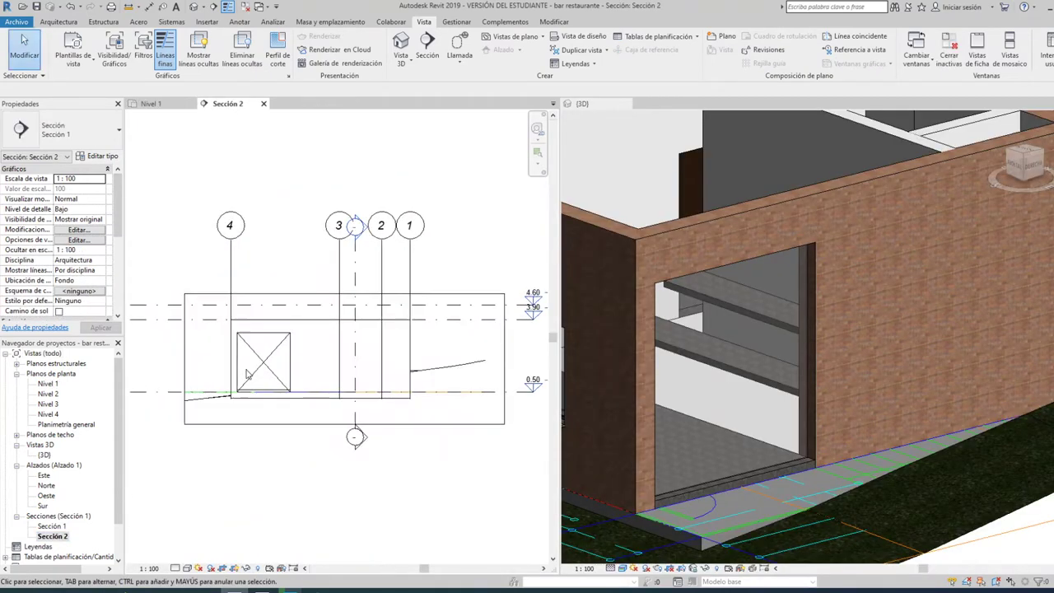
scroll(247, 370, up, 2)
scroll(252, 365, up, 2)
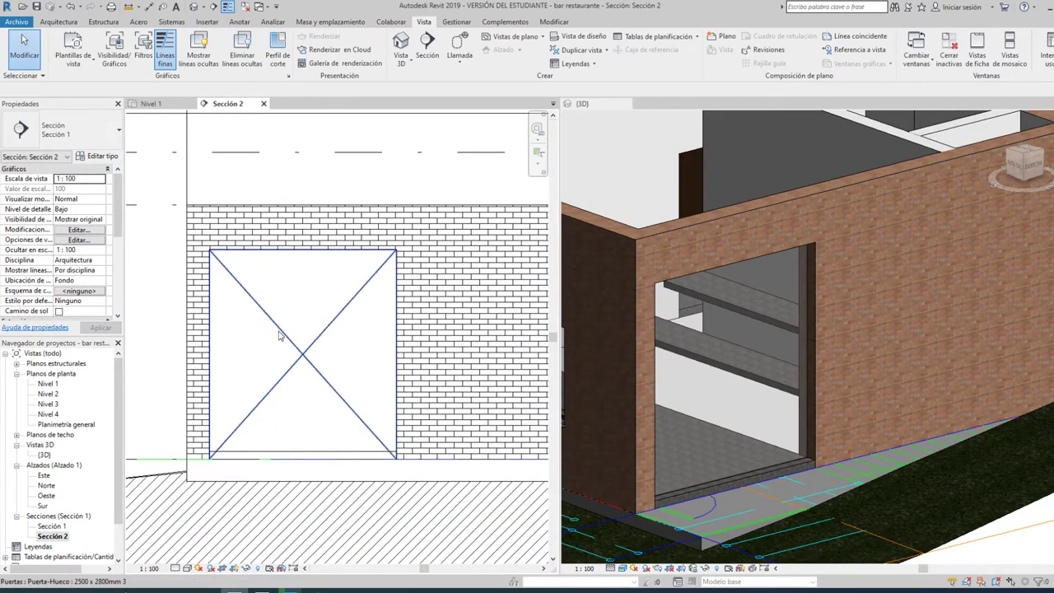
click(278, 335)
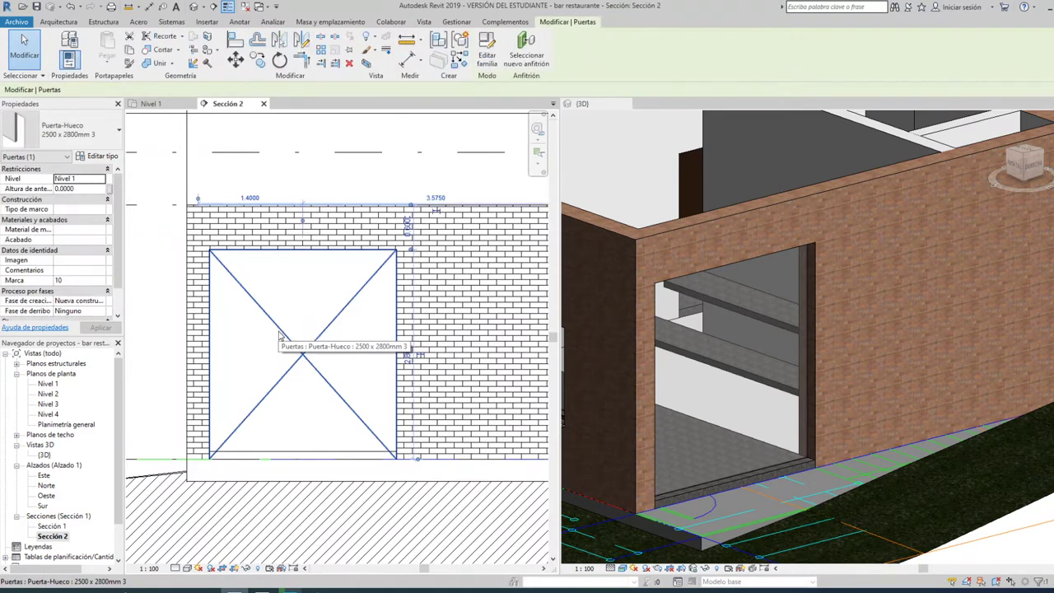
key(Escape)
scroll(258, 227, down, 1)
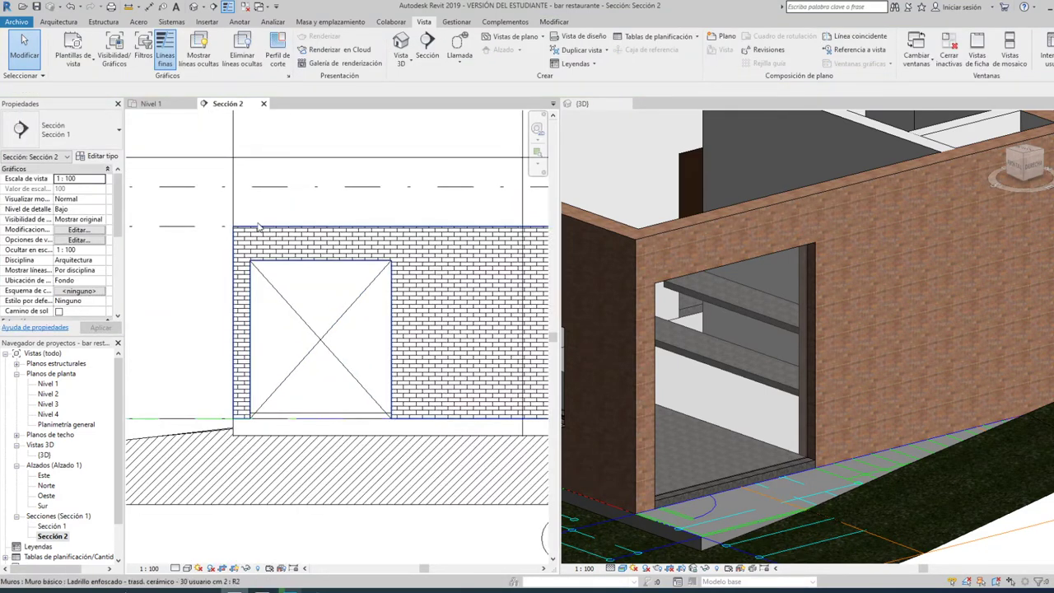
click(323, 342)
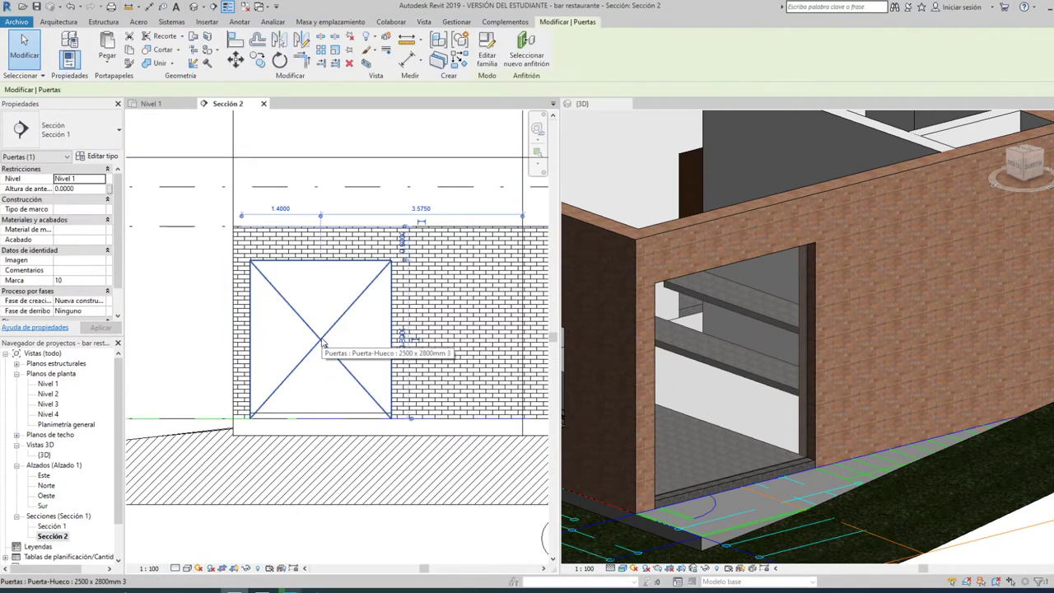
right_click(323, 343)
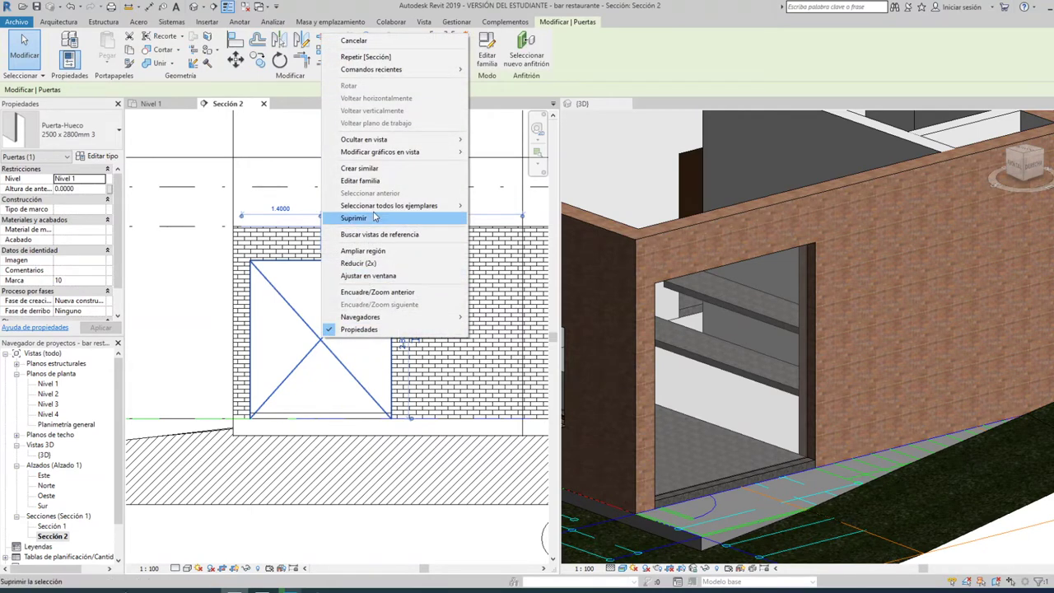
mouse_move(364, 140)
click(494, 142)
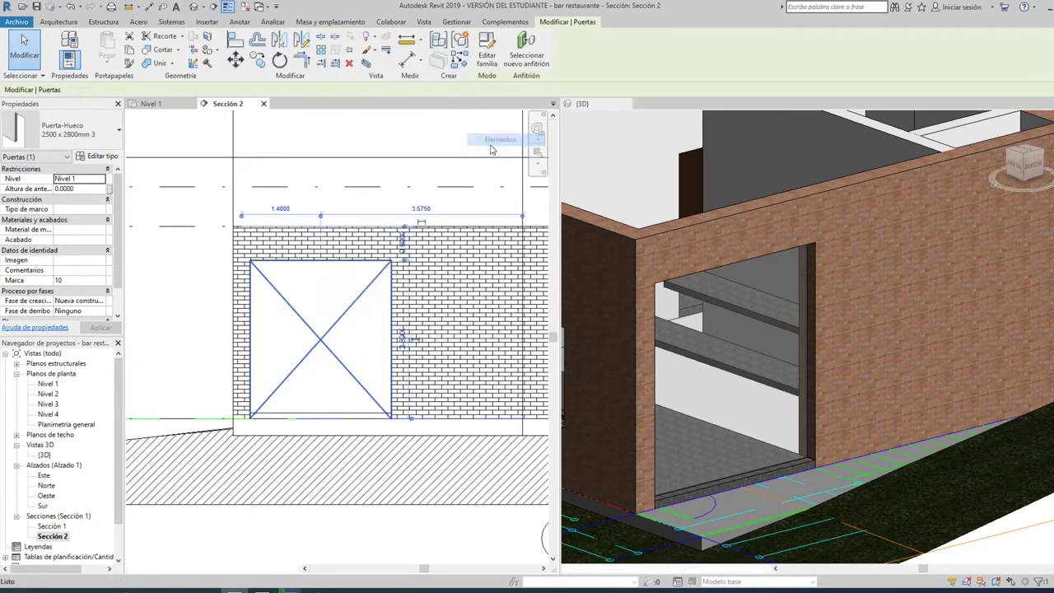
Step: Set Sección 2 to Alto detail level and the Colores coherentes visual style
click(323, 417)
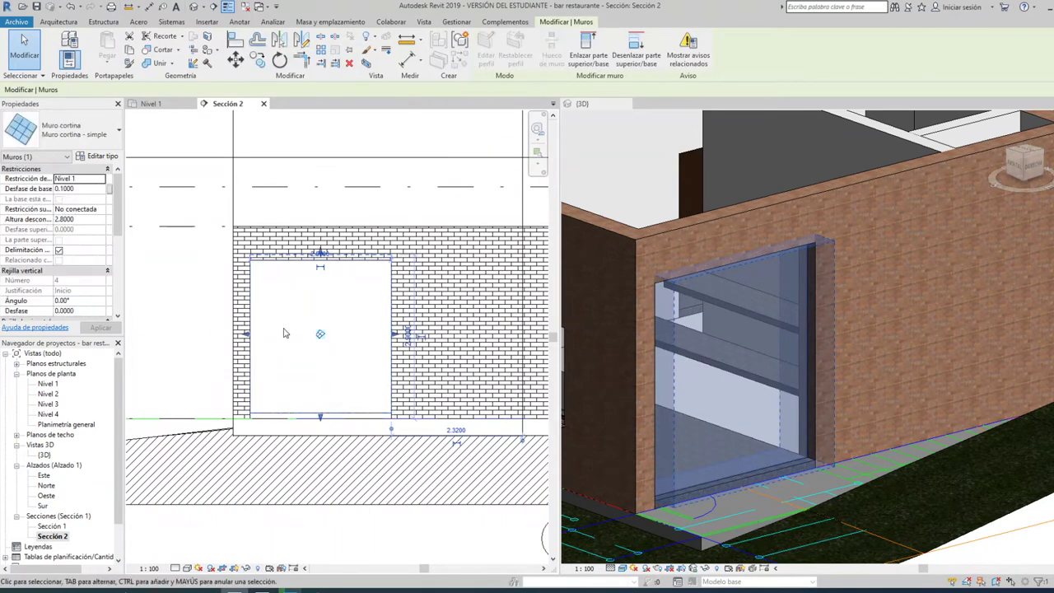
scroll(282, 333, up, 2)
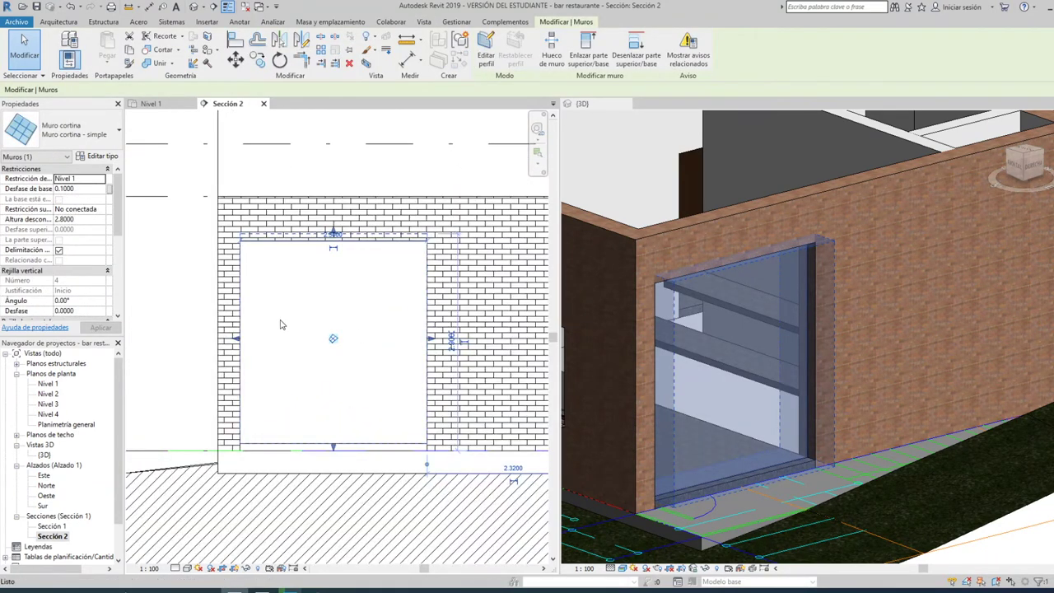
key(Escape)
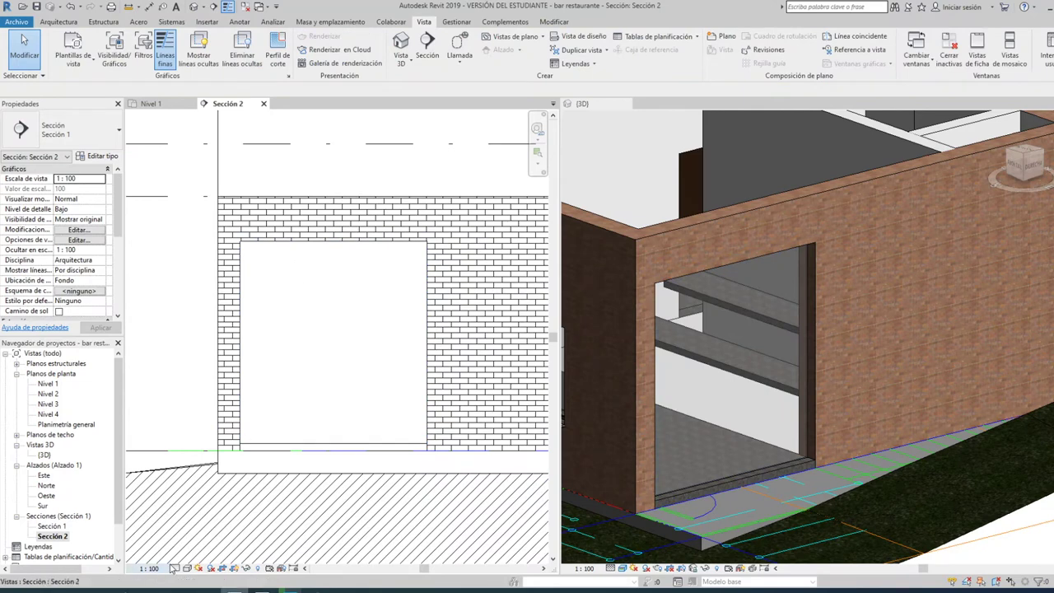
click(175, 568)
click(188, 557)
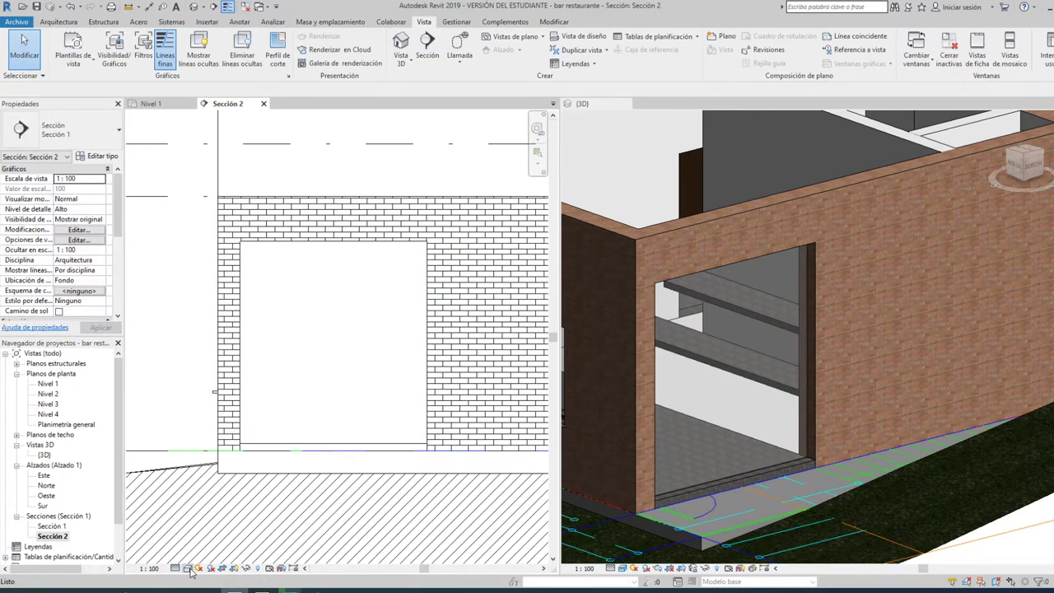
click(188, 568)
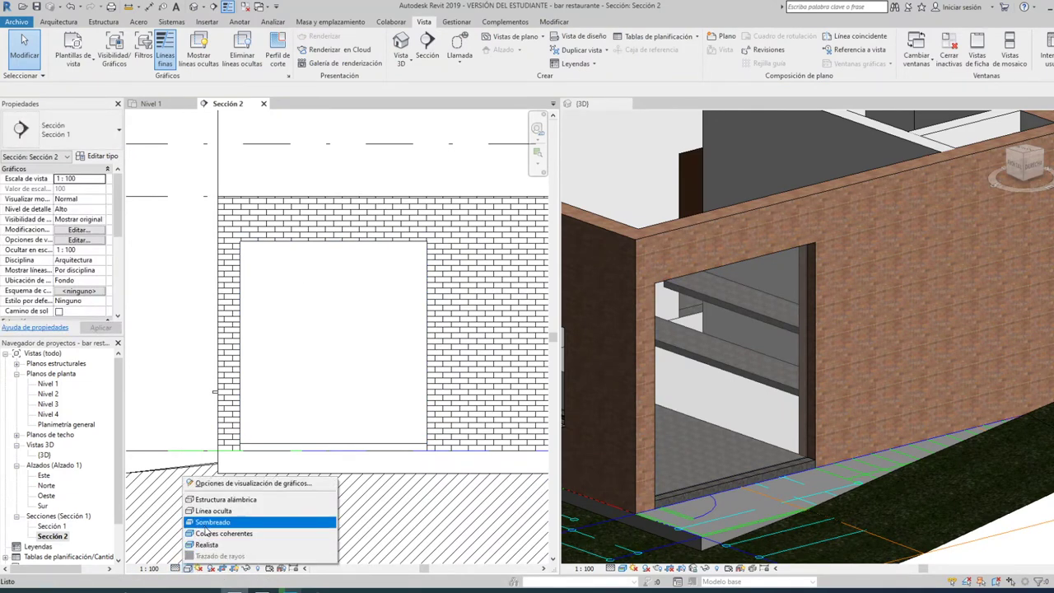
click(210, 534)
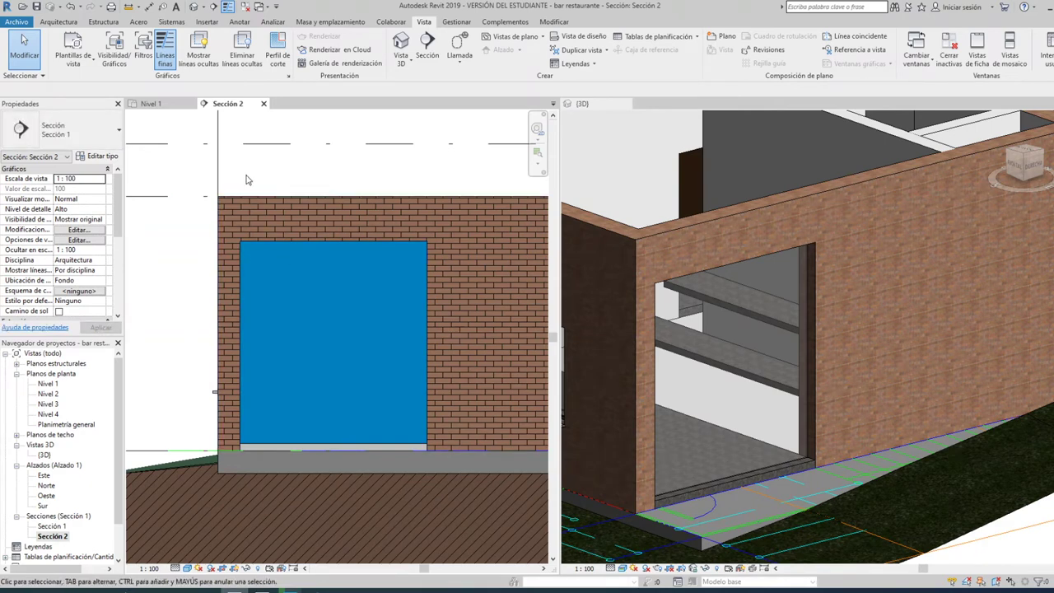
click(70, 21)
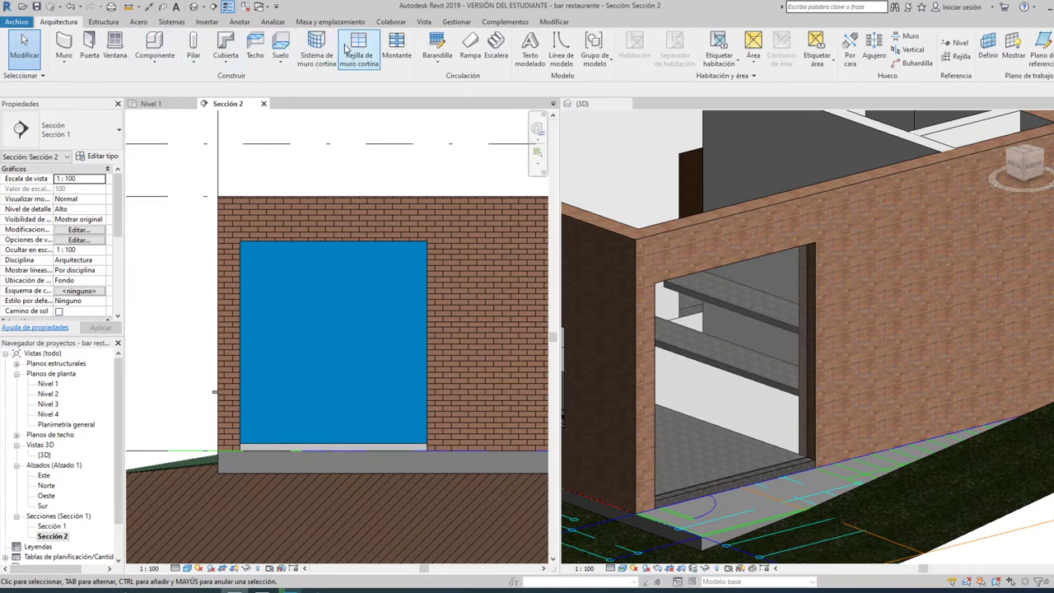
Step: Place one vertical and one horizontal curtain grid line across the Sección 2 panel
click(349, 48)
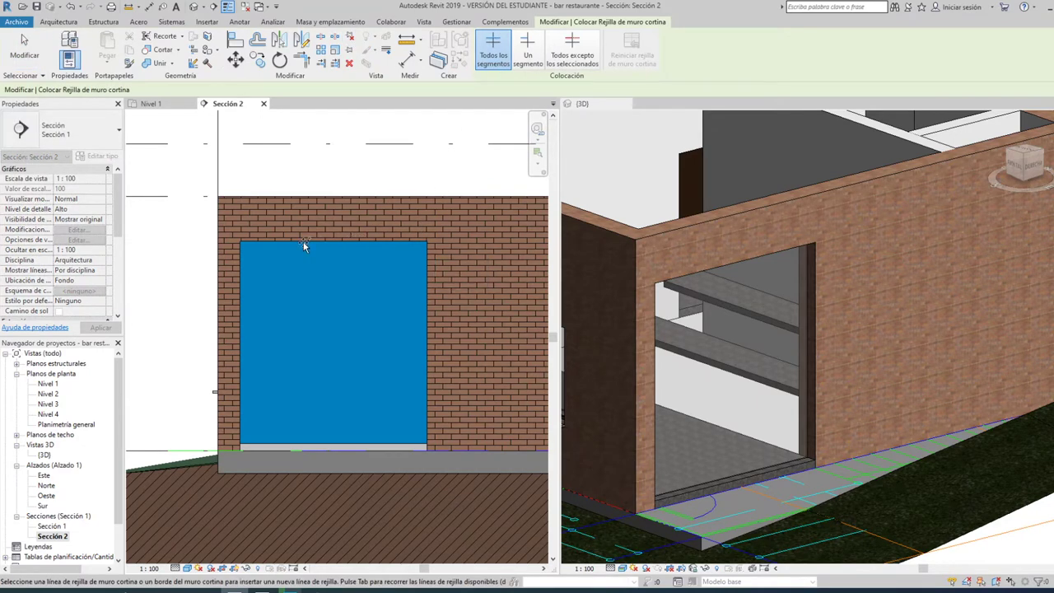
click(304, 443)
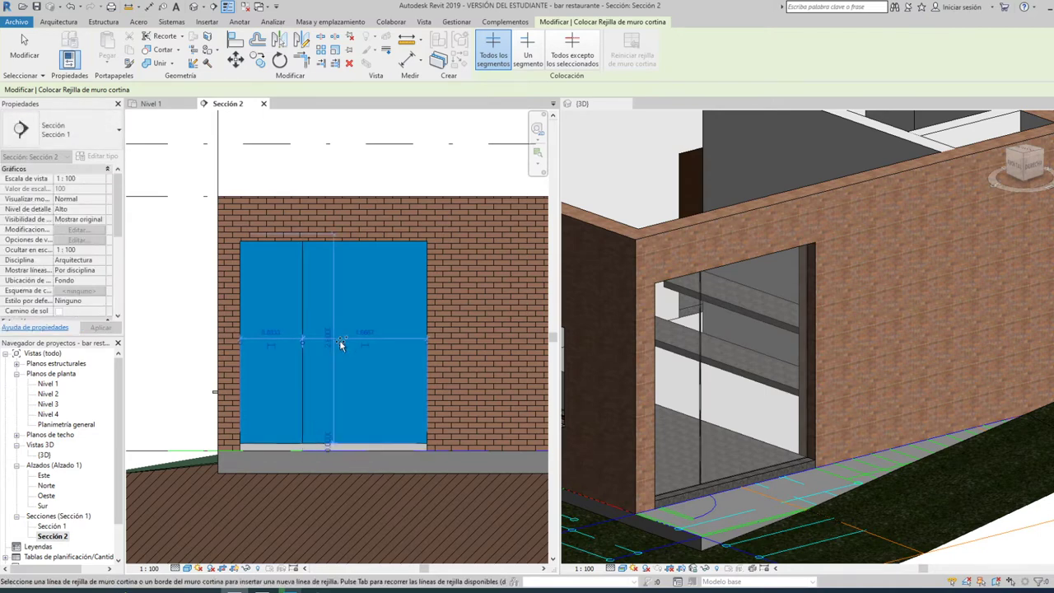
click(262, 298)
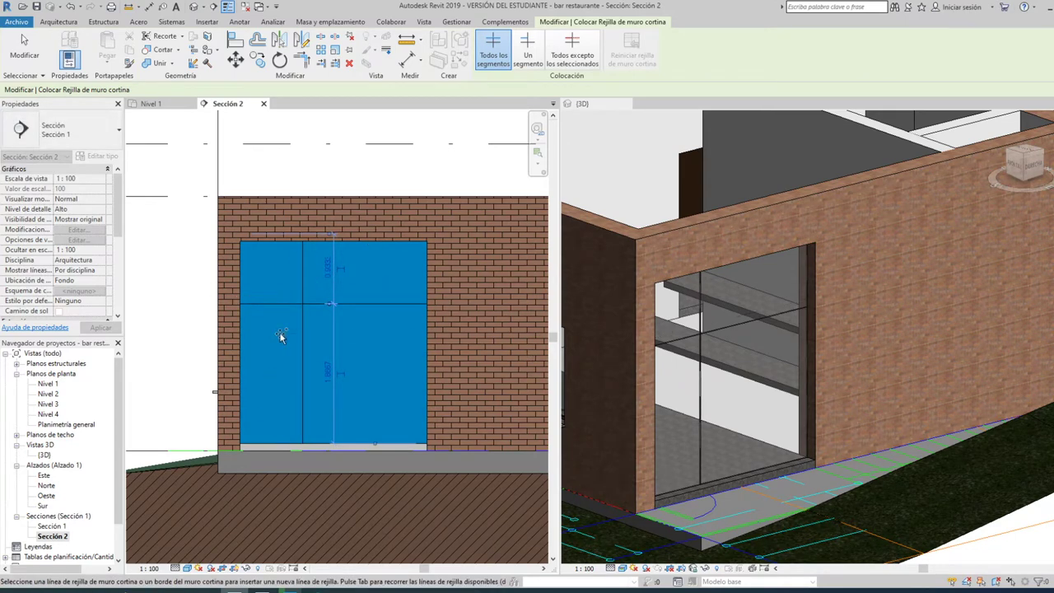
scroll(278, 325, up, 2)
key(Escape)
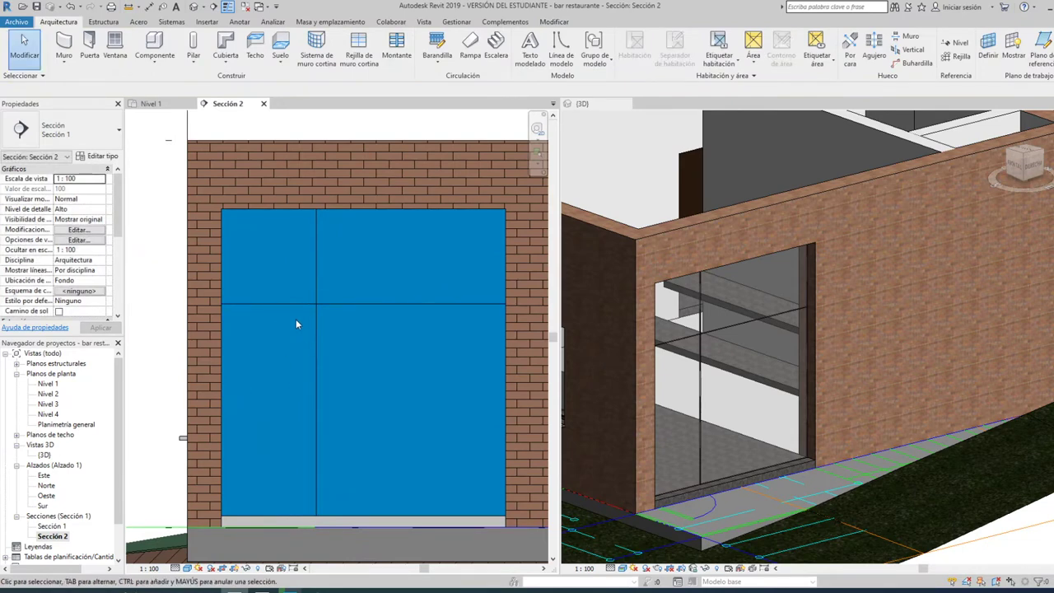
Step: Set the vertical curtain grid line 0.95 from the panel's left edge
click(318, 329)
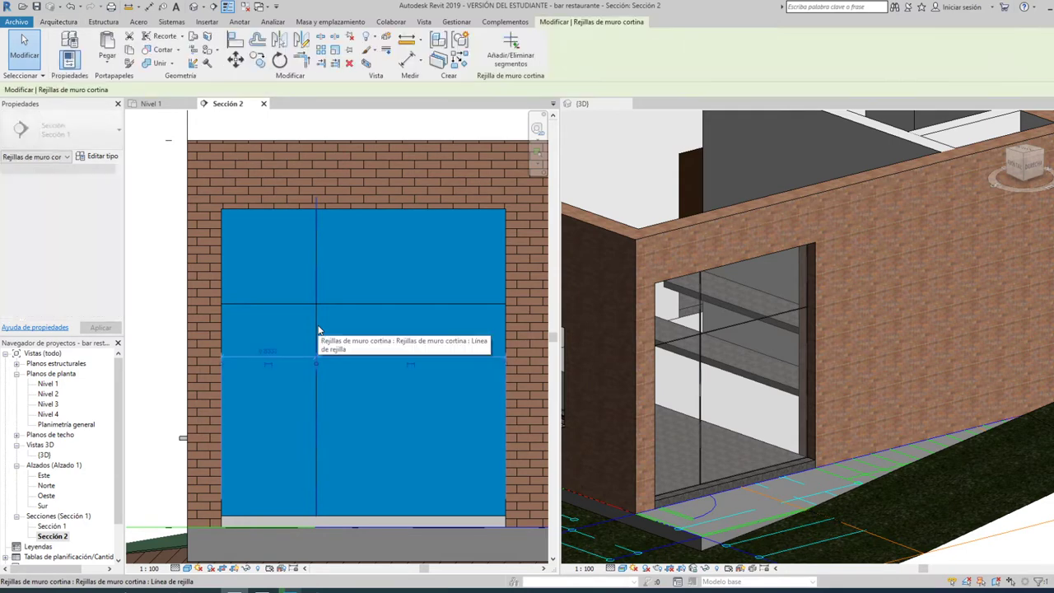
click(270, 353)
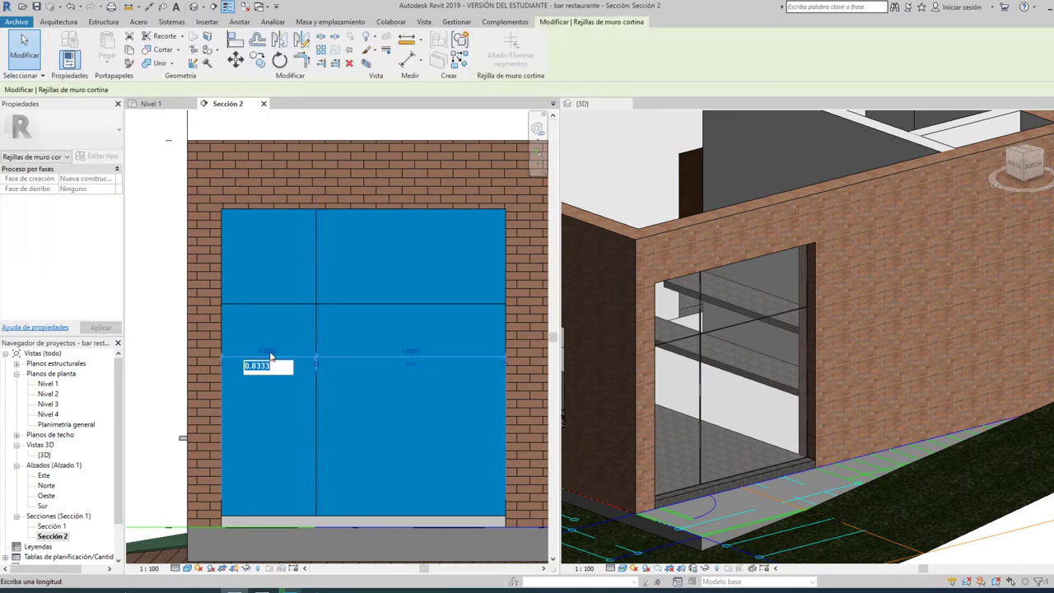
key(Escape)
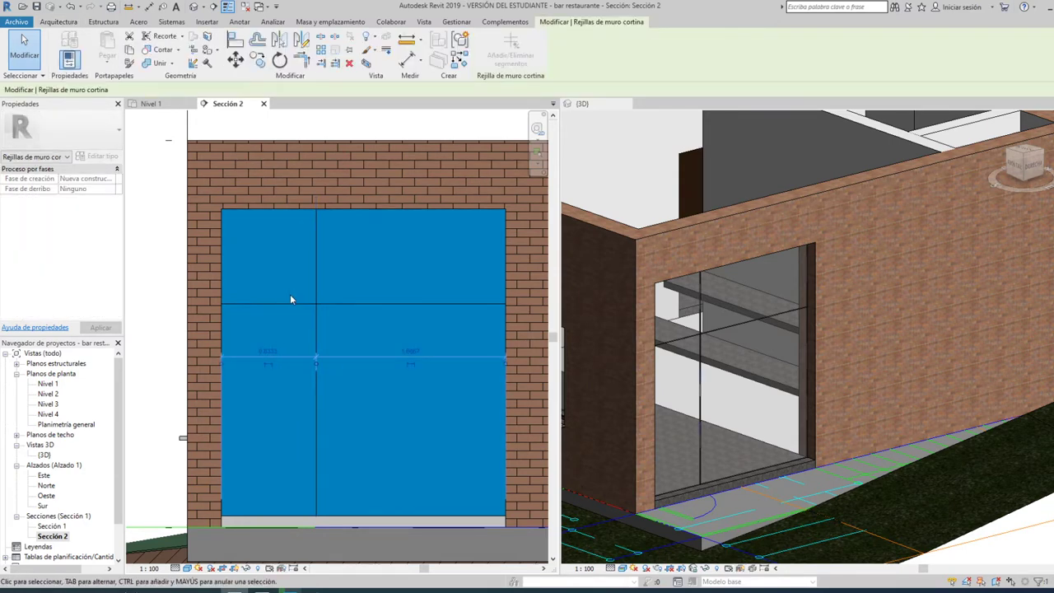
key(Delete)
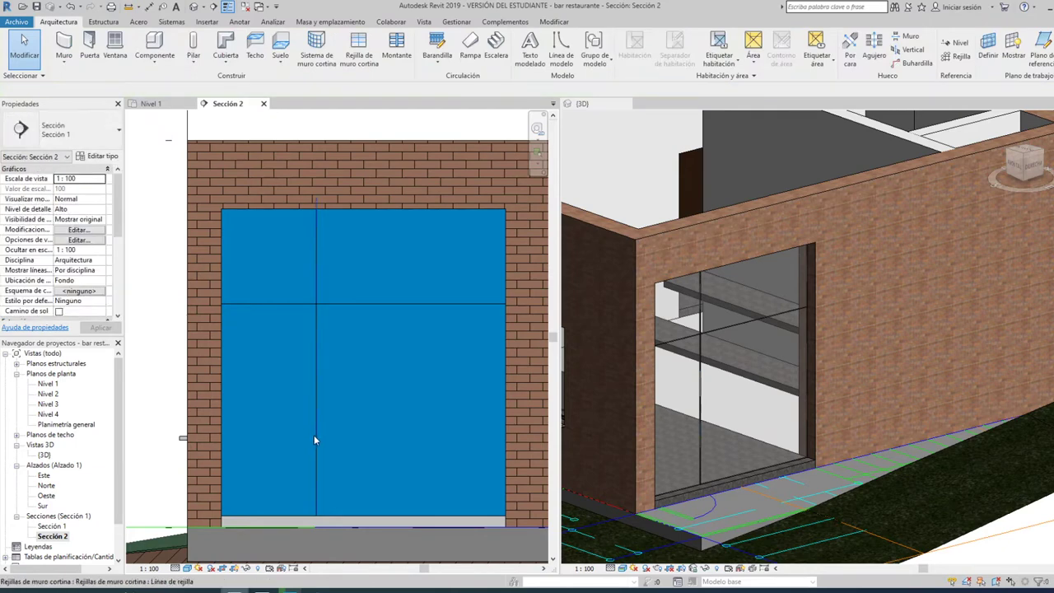
key(ctrl+z)
click(265, 350)
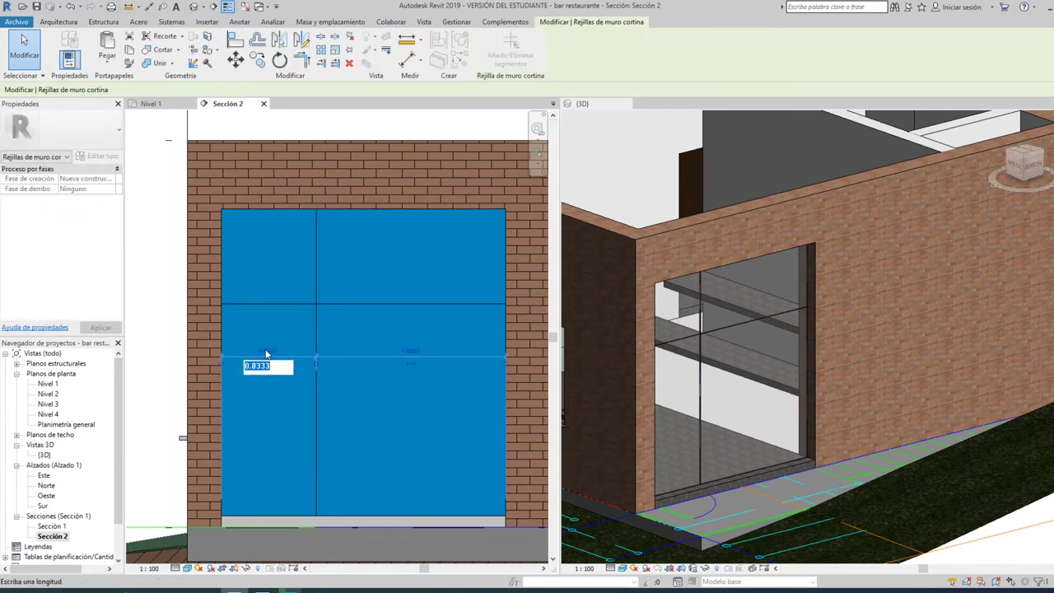
text(0.95)
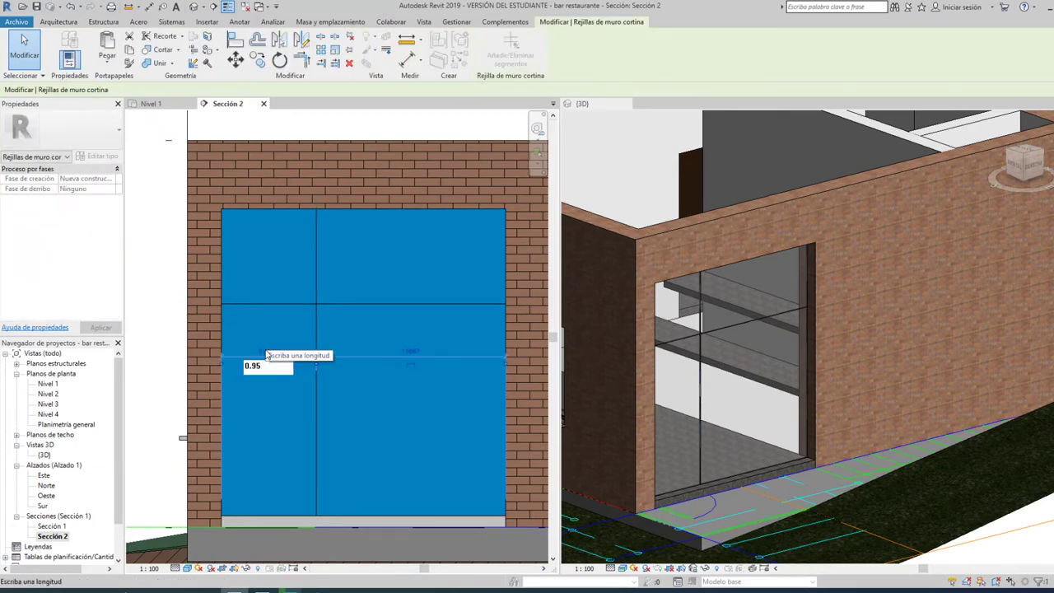
key(Return)
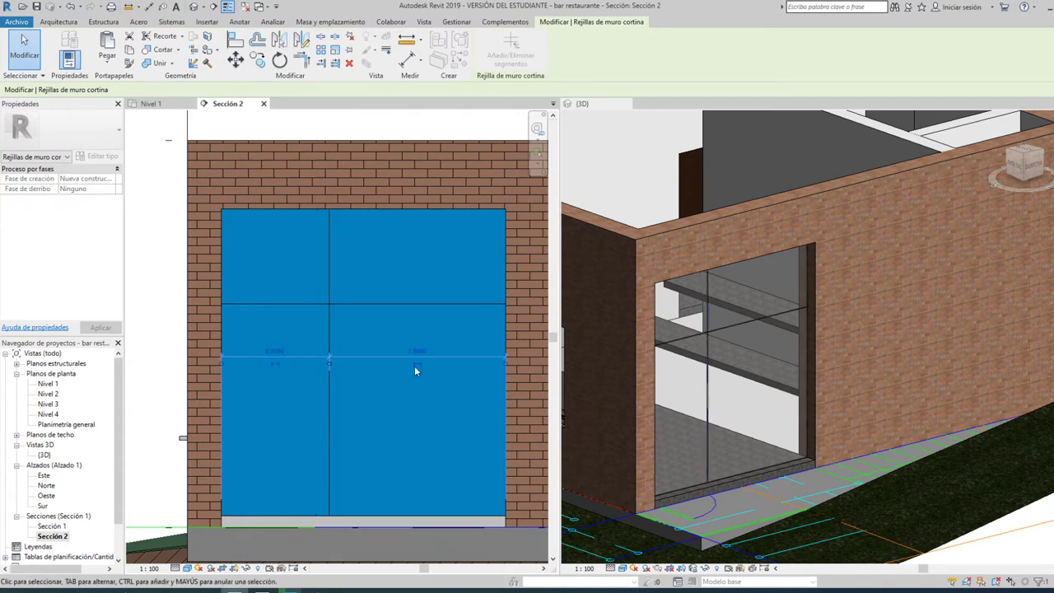
Step: Set the horizontal grid line 2.1 above the base, leaving a 0.7 upper band
key(ctrl+x)
text(2.1)
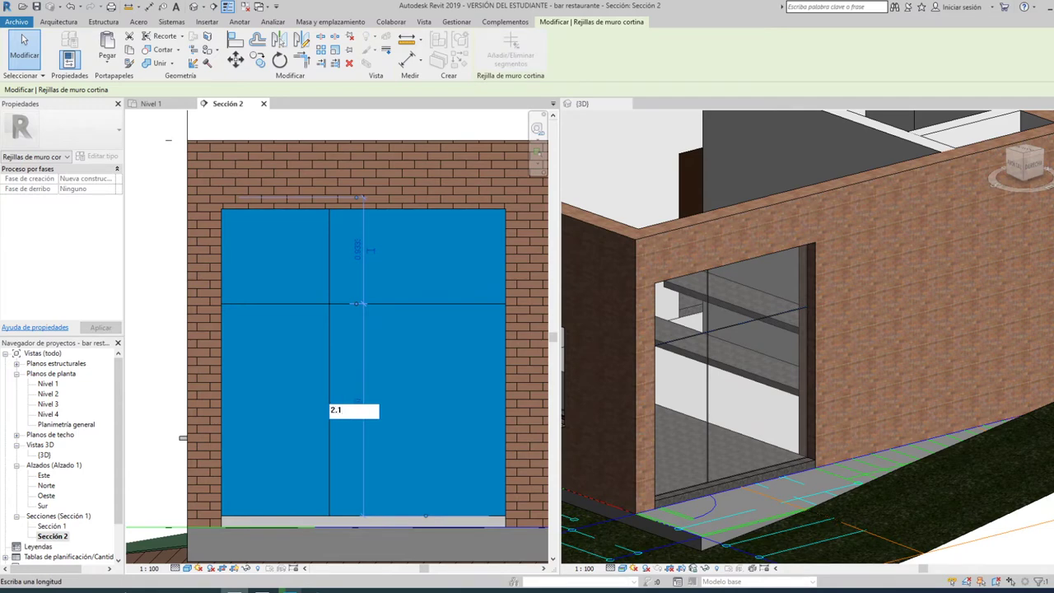
key(Return)
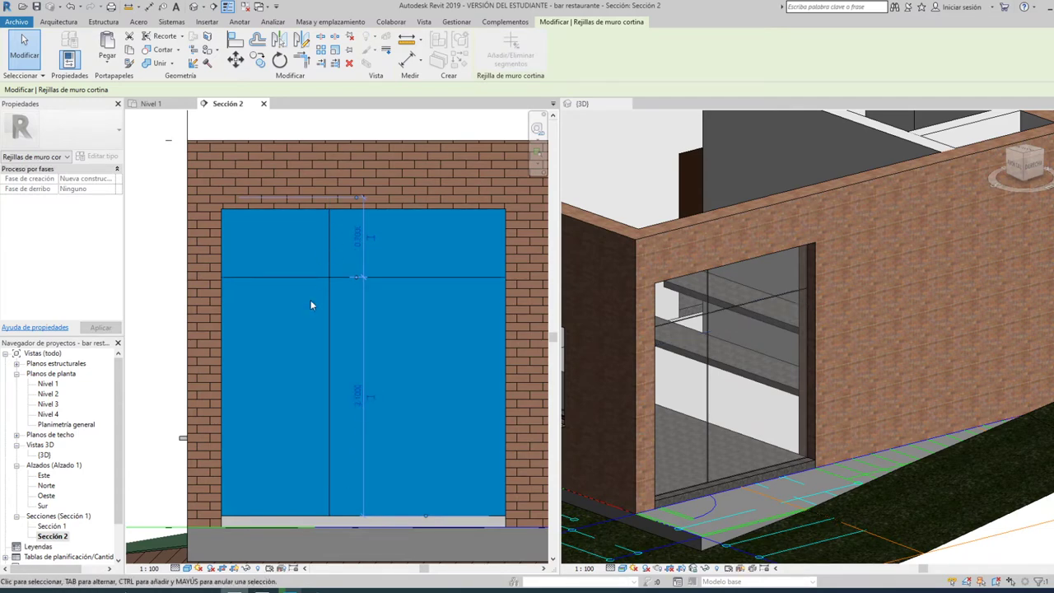
key(Escape)
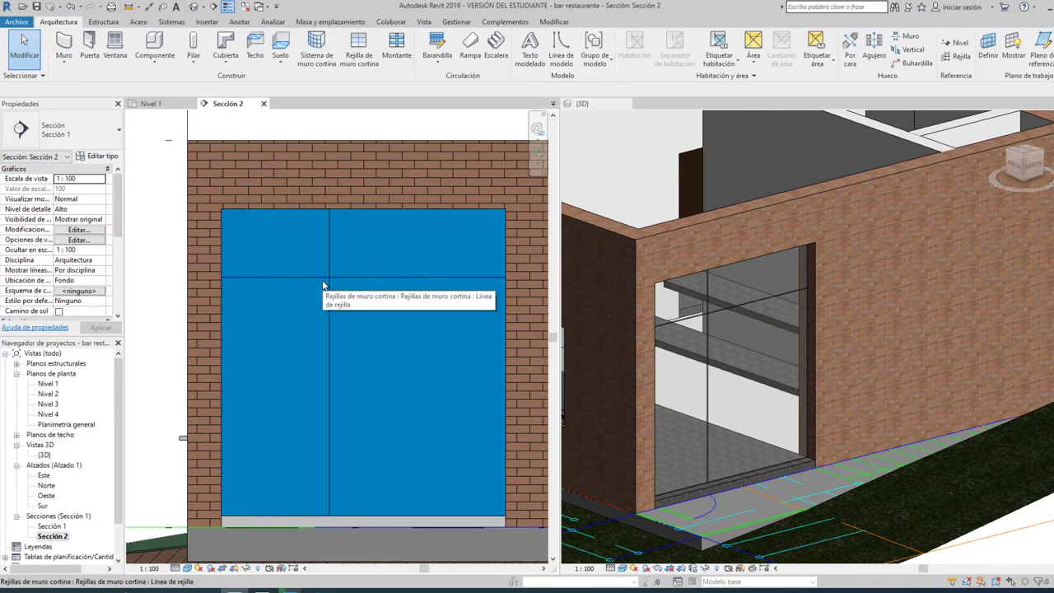
Step: Back in Sección 2, delete the lower horizontal curtain grid line
click(686, 324)
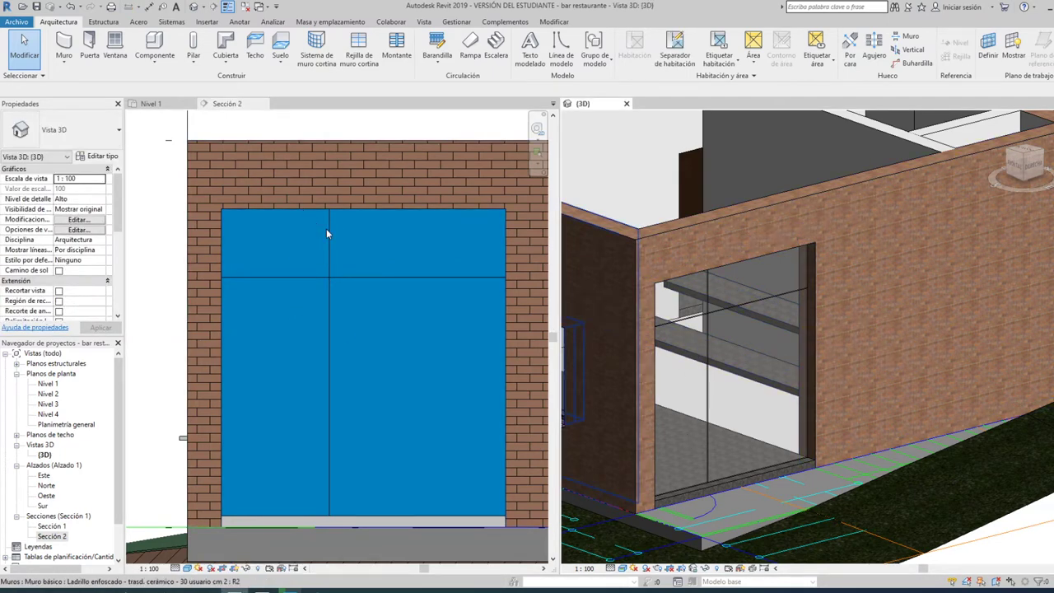
click(213, 270)
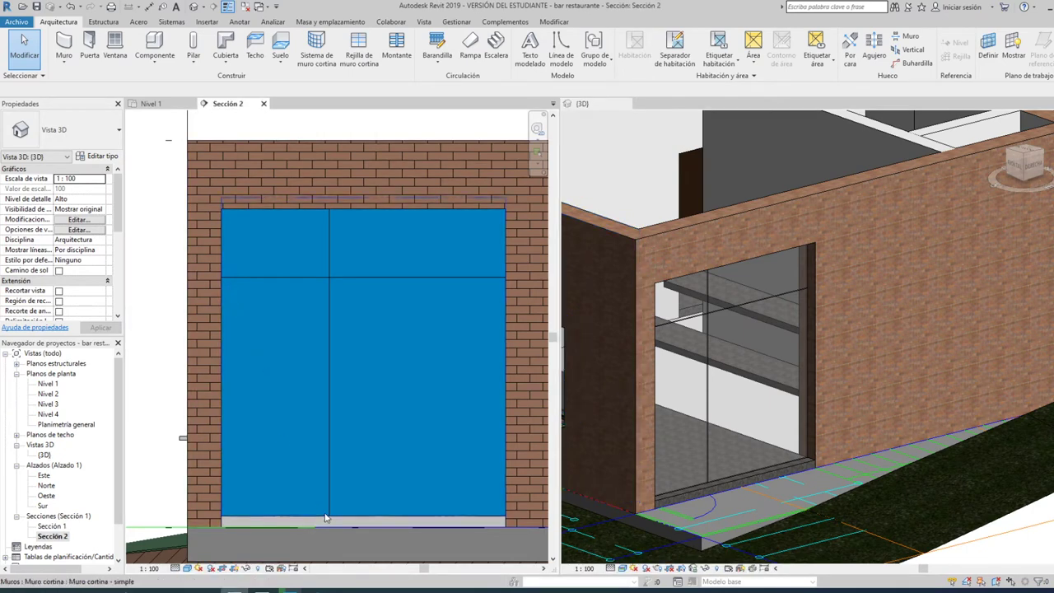
click(310, 455)
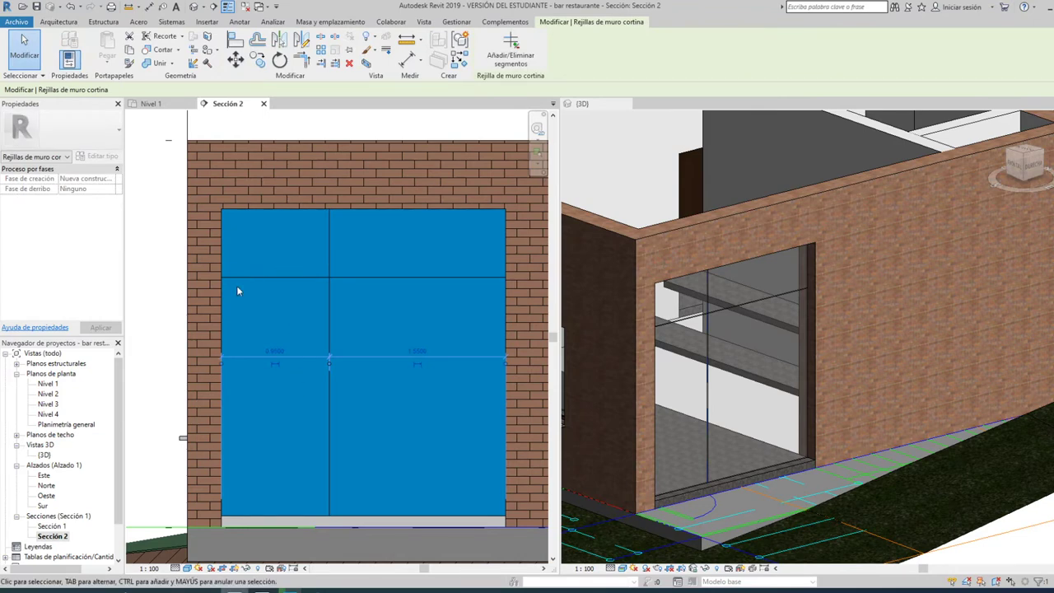
key(Delete)
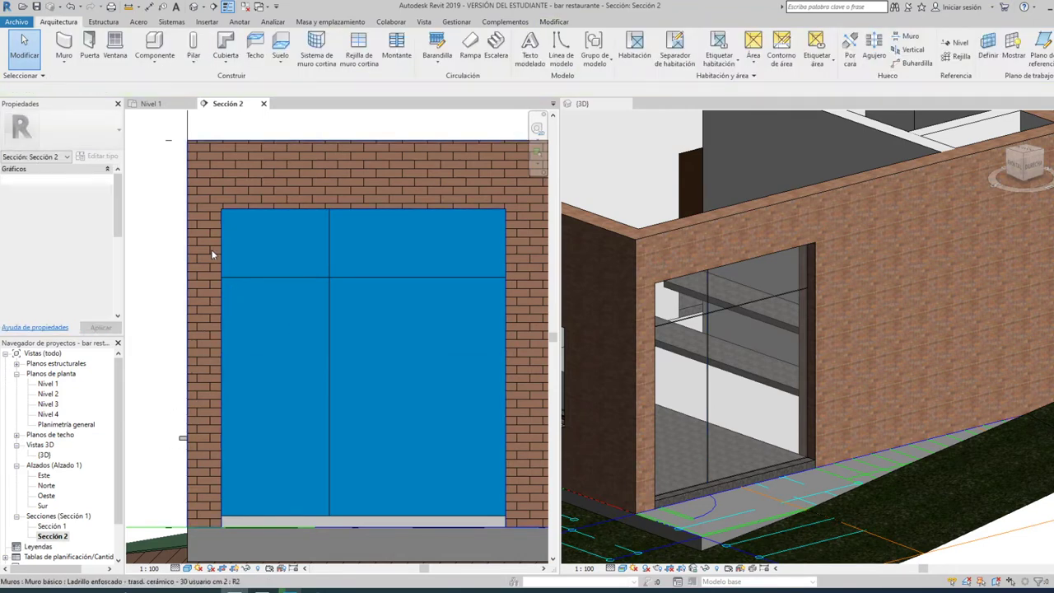
scroll(219, 464, up, 2)
Step: Switch Sección 2 to the Línea oculta visual style and box-select the lower-left panel
click(188, 570)
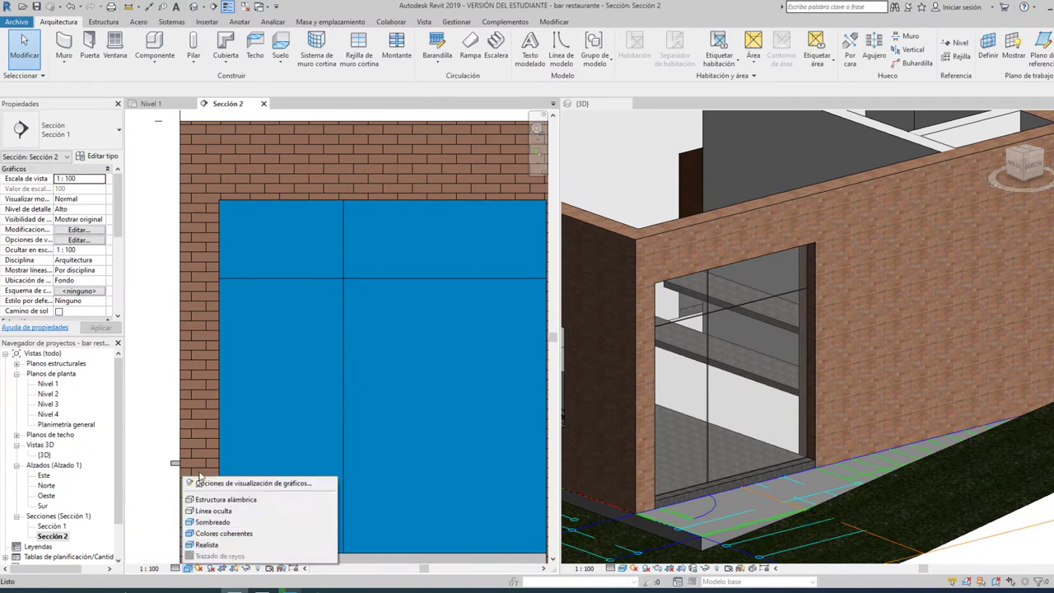
click(223, 513)
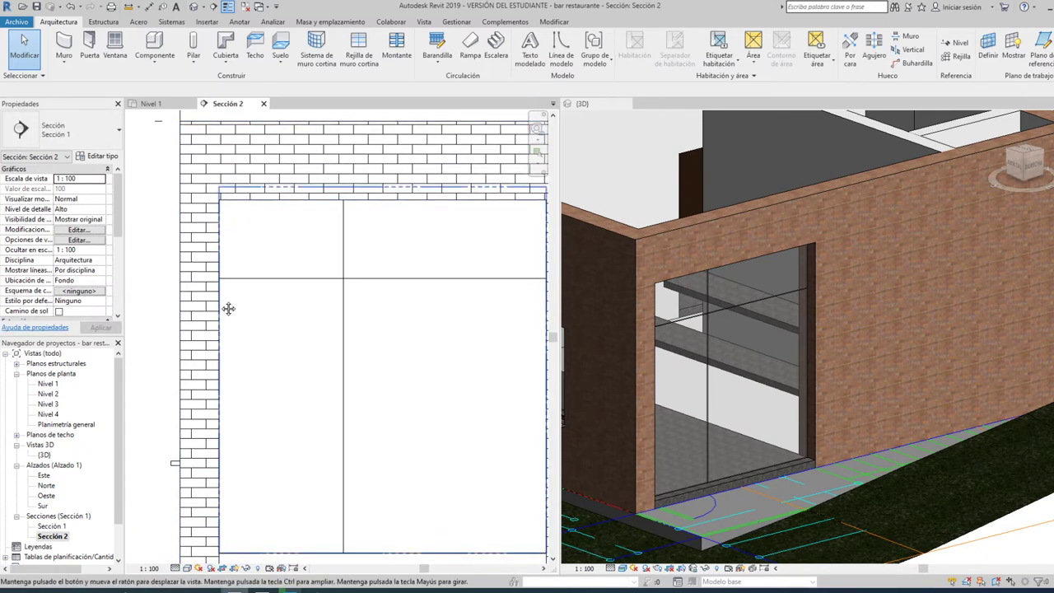
scroll(223, 272, up, 1)
scroll(209, 222, up, 1)
scroll(210, 201, up, 1)
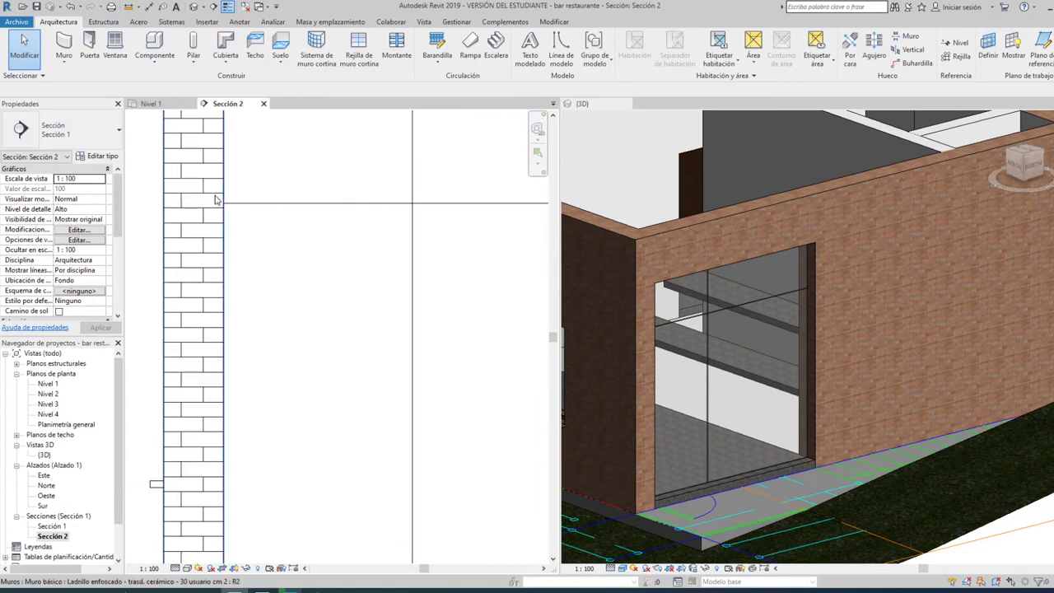
mouse_move(216, 187)
mouse_down()
mouse_move(338, 302)
mouse_move(394, 518)
mouse_up()
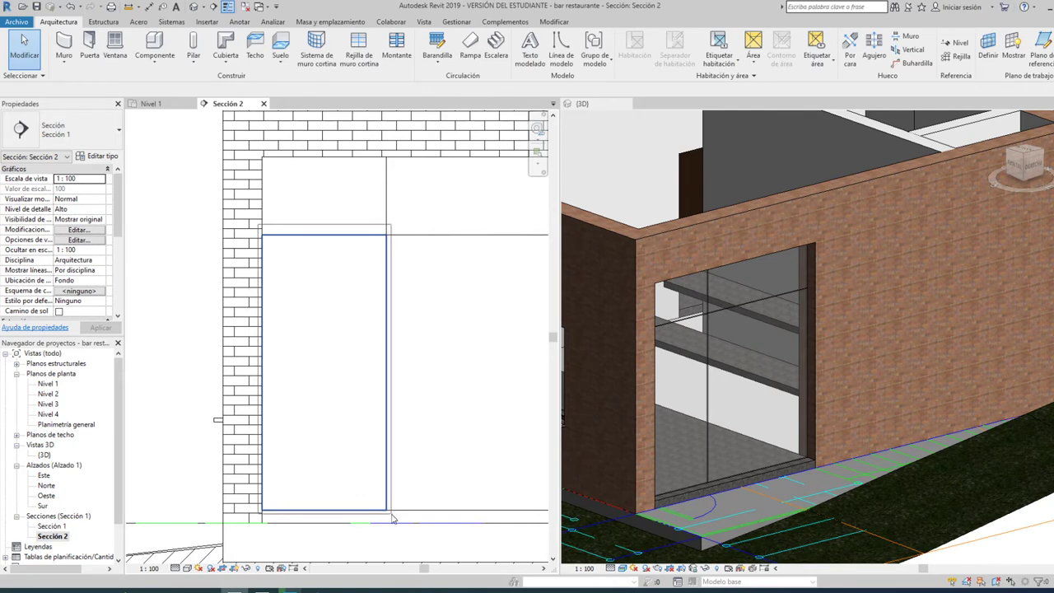
Step: Select the lower-left 0.95 × 2.1 glazed panel and review its panel types without changing it
click(359, 268)
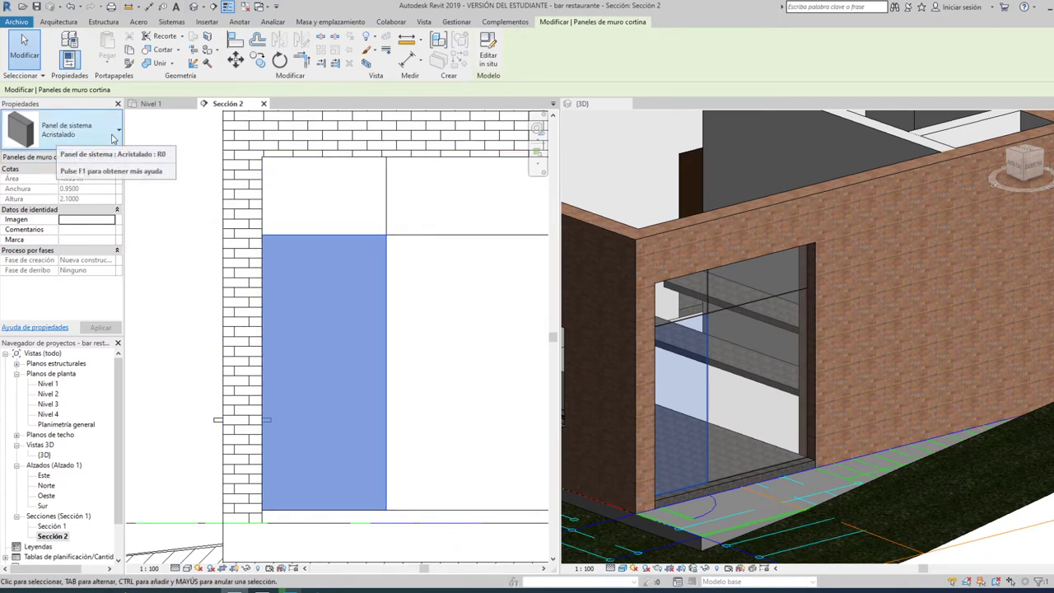
click(111, 140)
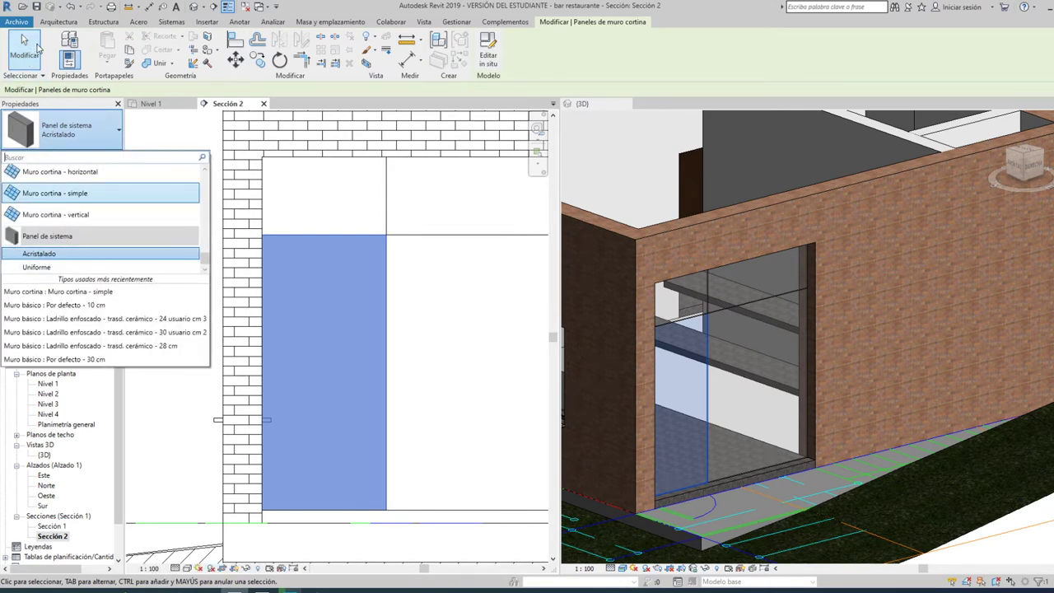
click(57, 22)
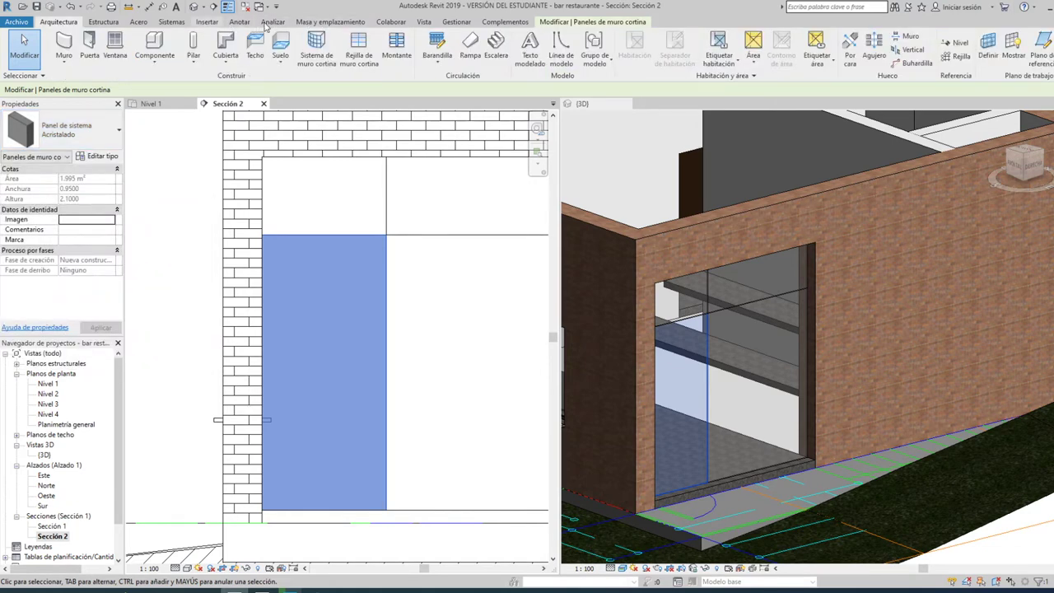
click(207, 23)
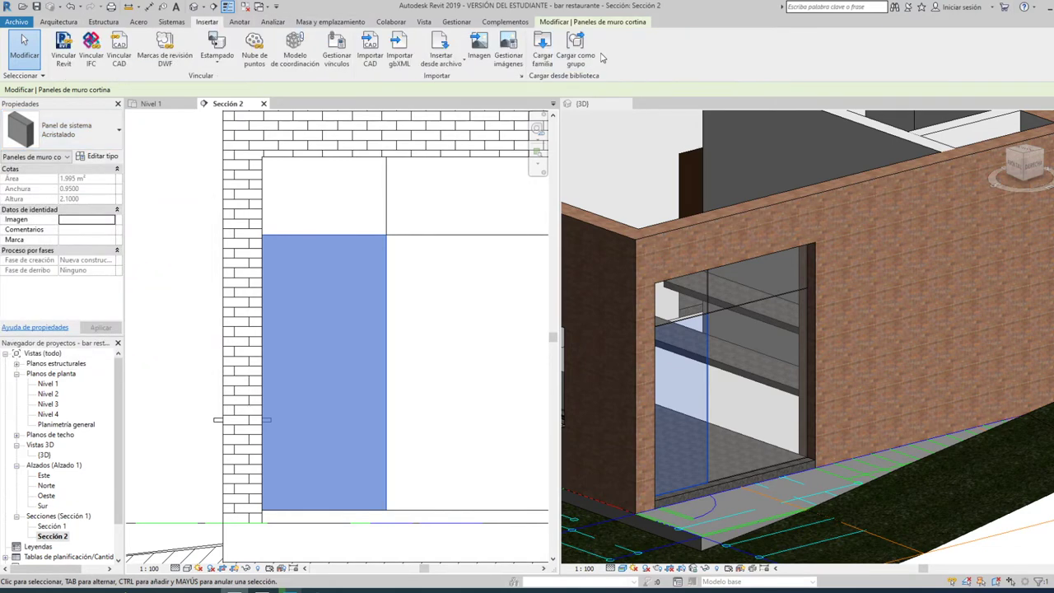
Step: Load Puerta de cristal abatible en muro cortina.rfa from Spain > Puertas > Puertas externas
click(539, 51)
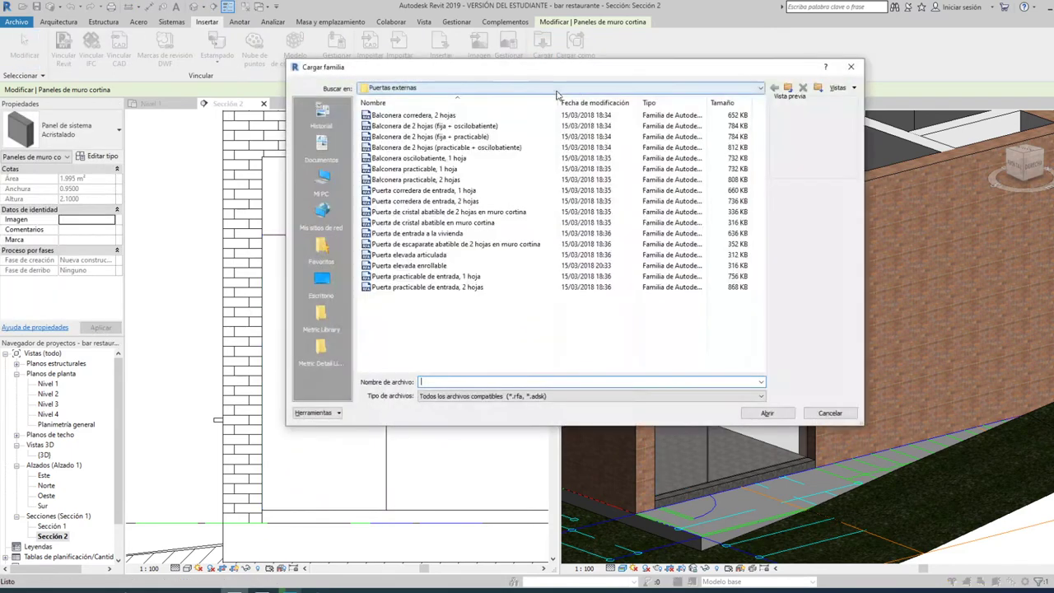
click(788, 88)
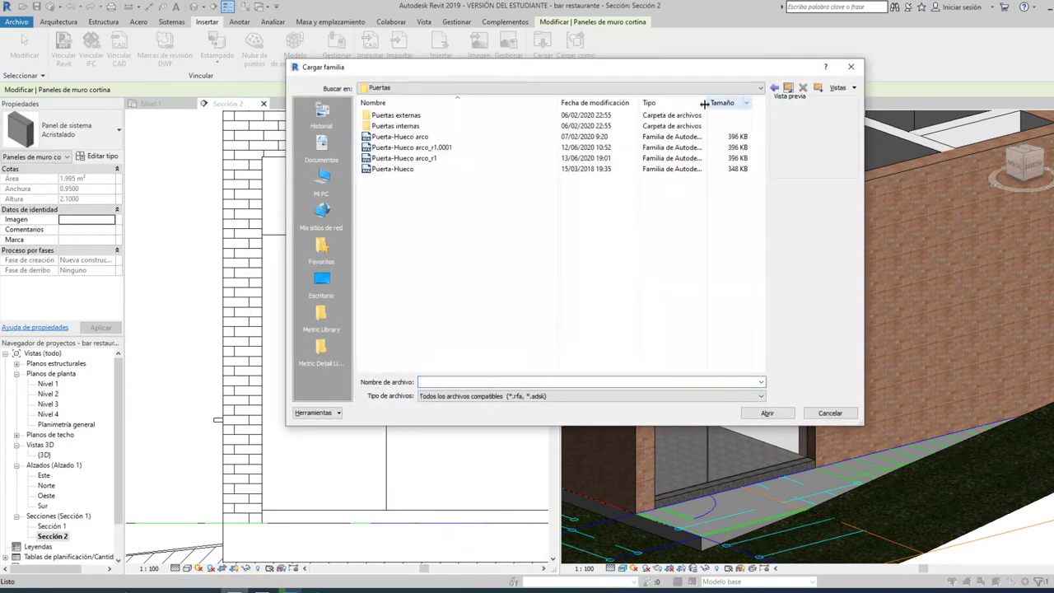
click(788, 87)
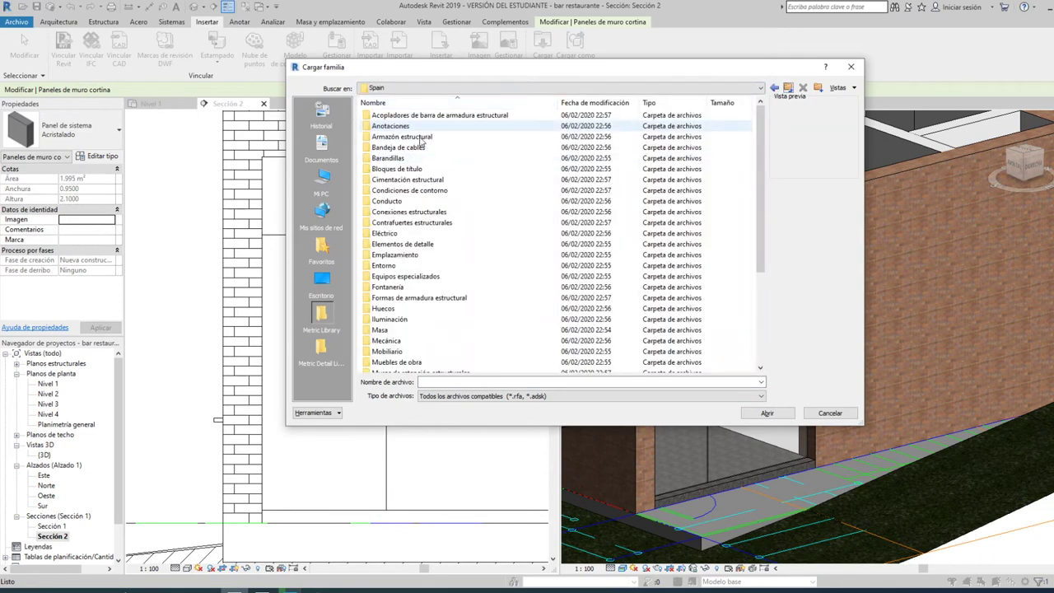
scroll(392, 326, down, 5)
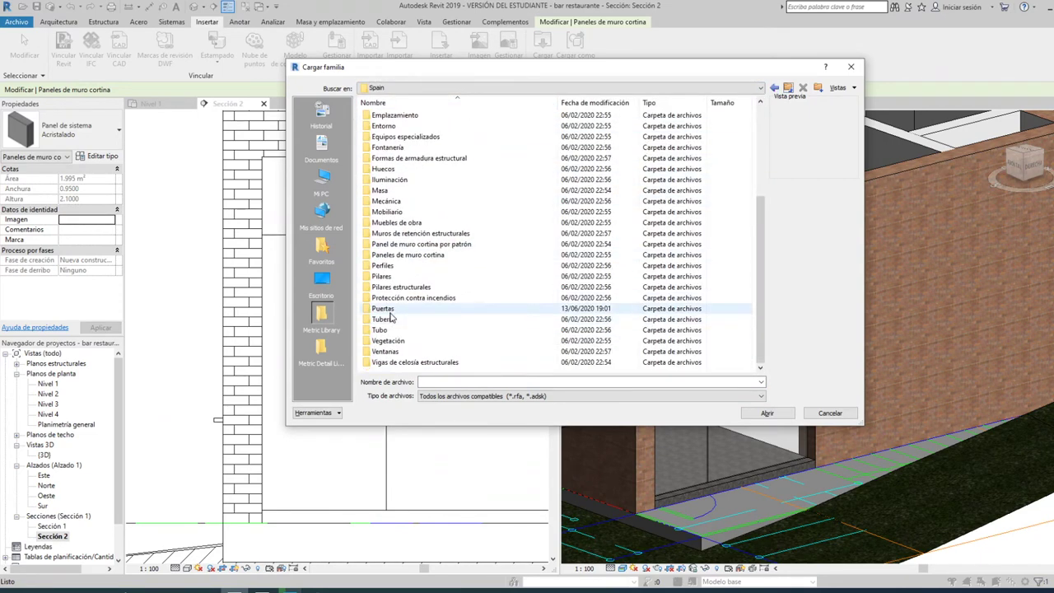
double_click(390, 321)
double_click(397, 118)
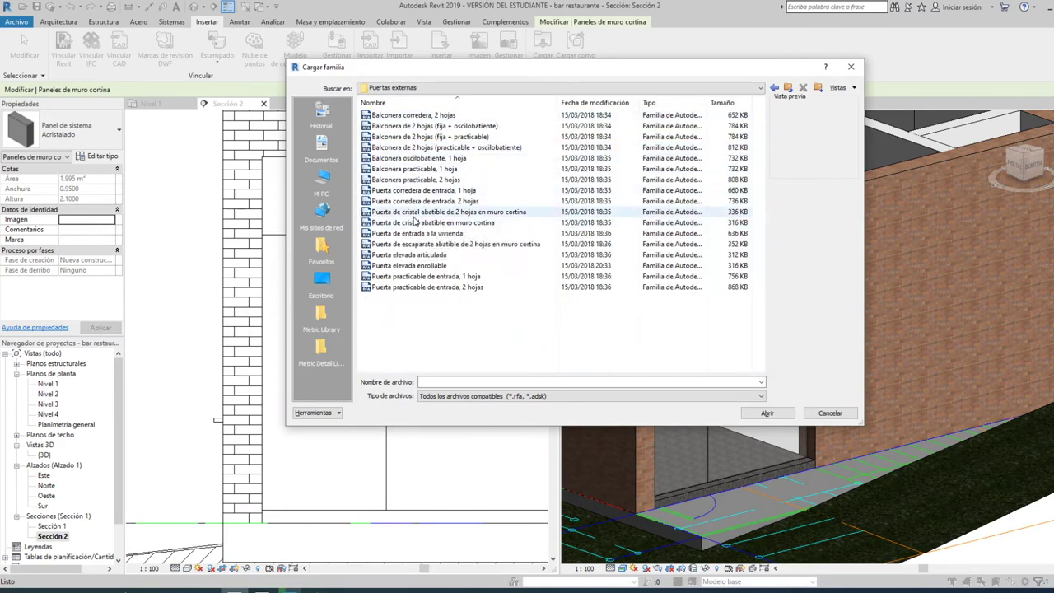
click(416, 223)
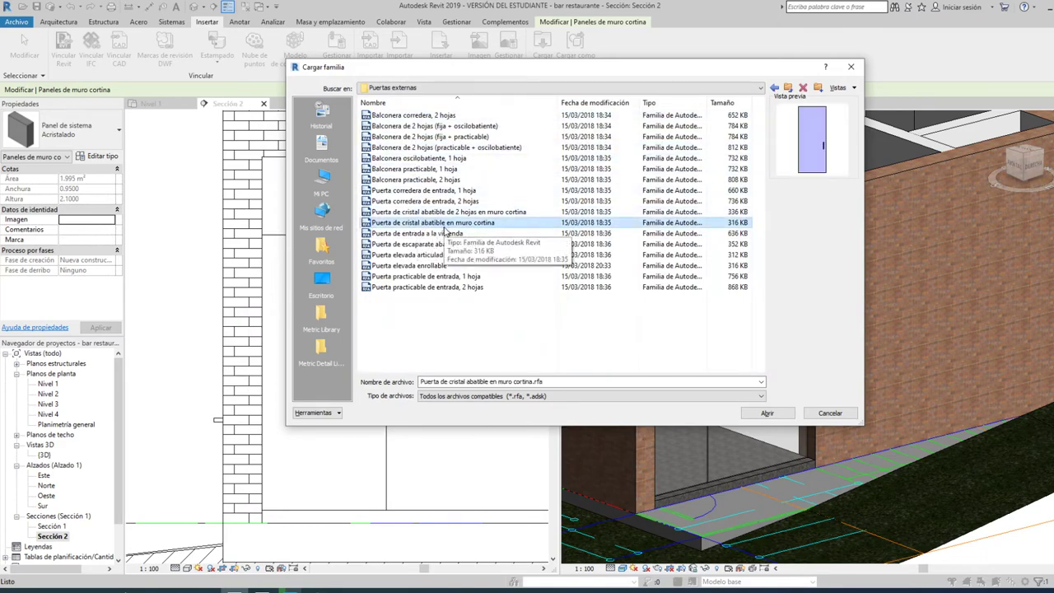
click(765, 418)
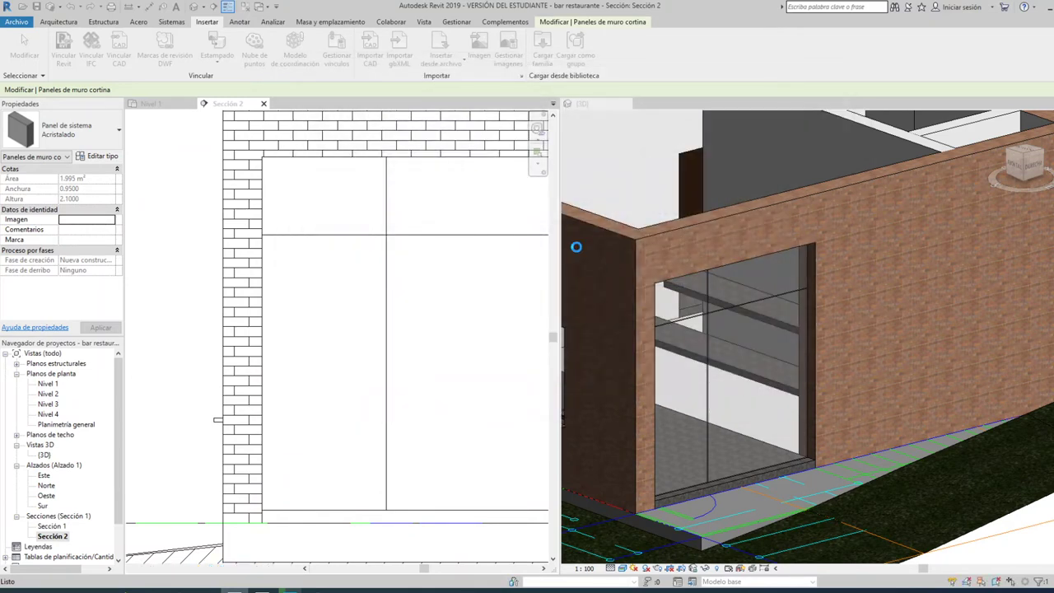
Step: Tile the open views with WT and zoom the Nivel 1 plan to the Cafetería
key(Escape)
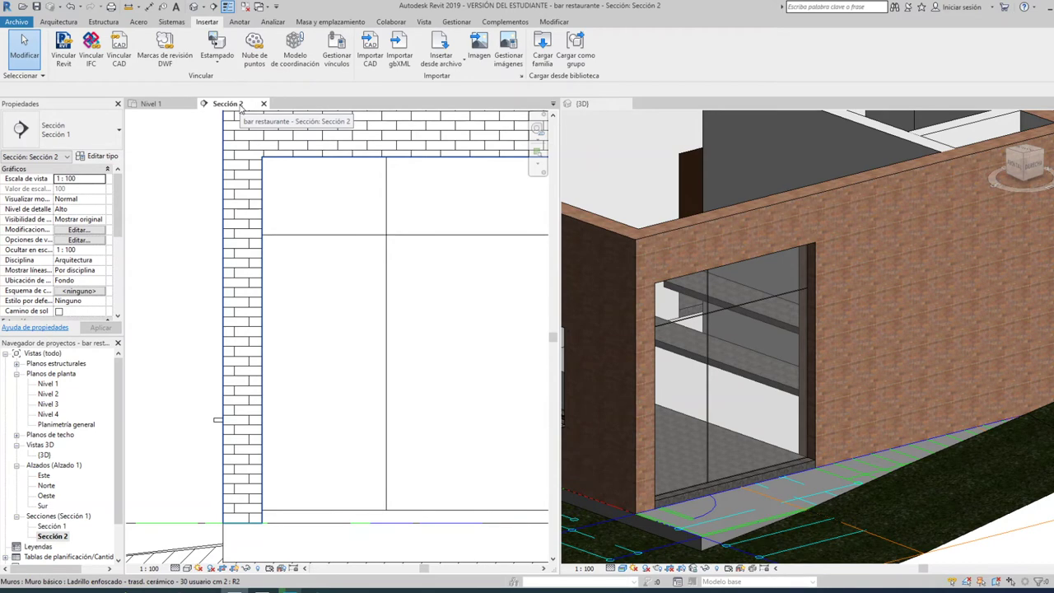
key(w)
key(t)
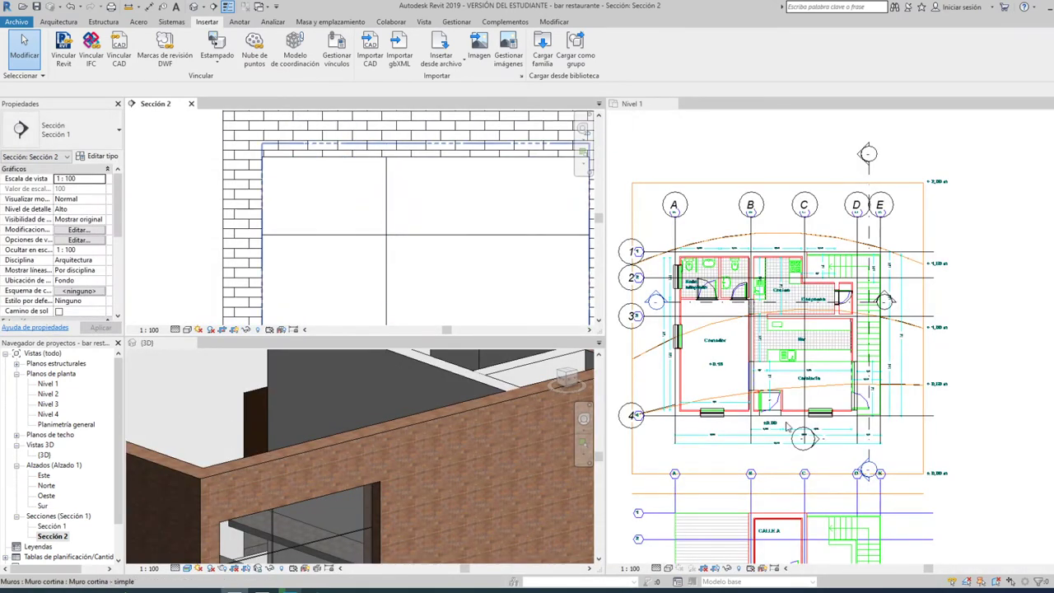
scroll(854, 414, up, 4)
scroll(861, 403, up, 3)
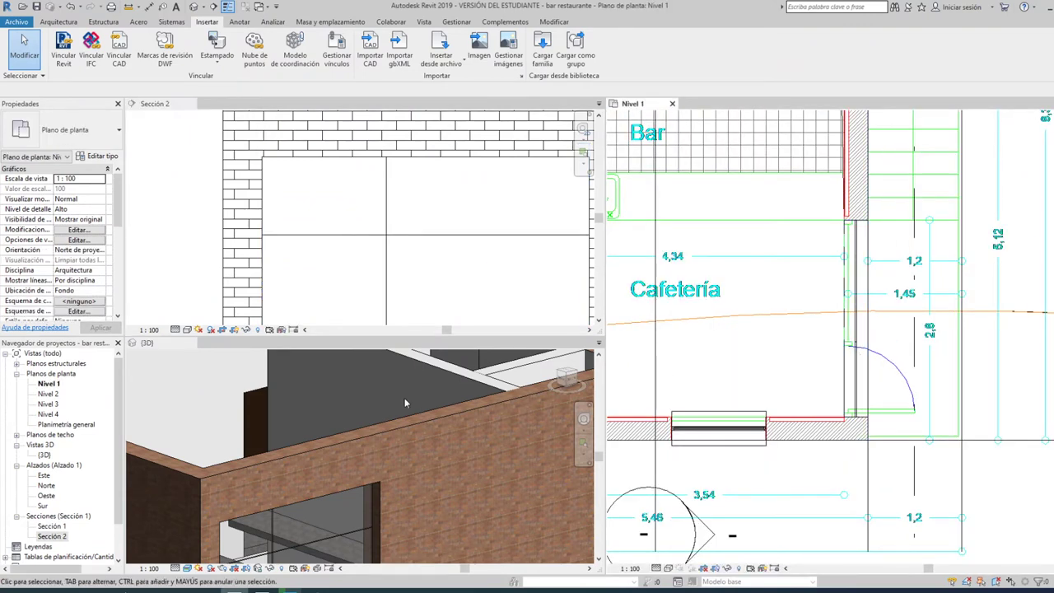
Step: Orbit the 3D view around the building corner and zoom Sección 2 onto the curtain wall
shift+middle_drag(404, 398, 311, 426)
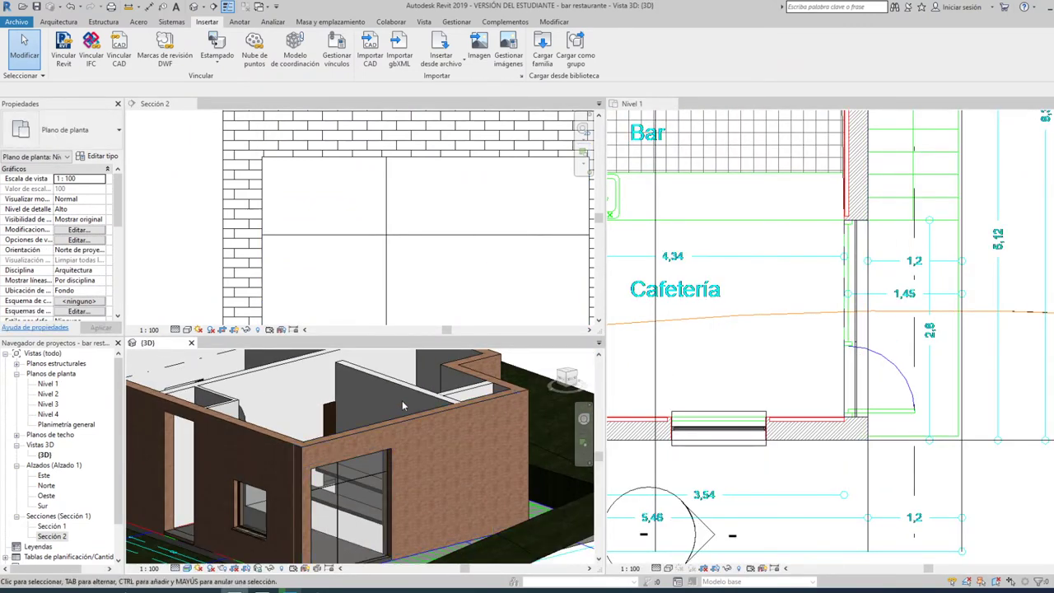
shift+middle_drag(311, 427, 387, 412)
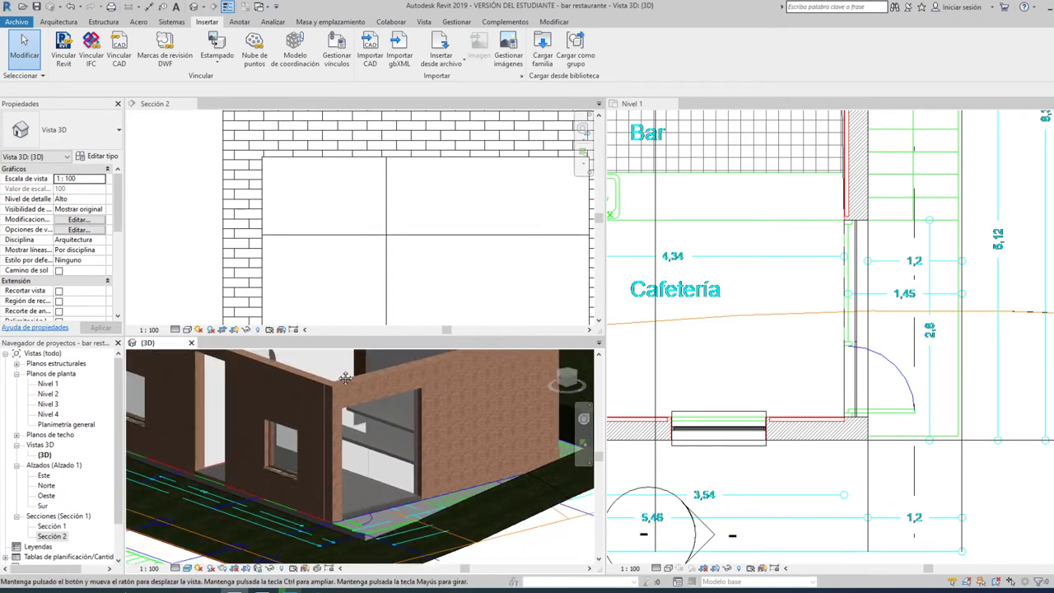
scroll(348, 197, down, 2)
scroll(347, 198, down, 2)
click(348, 245)
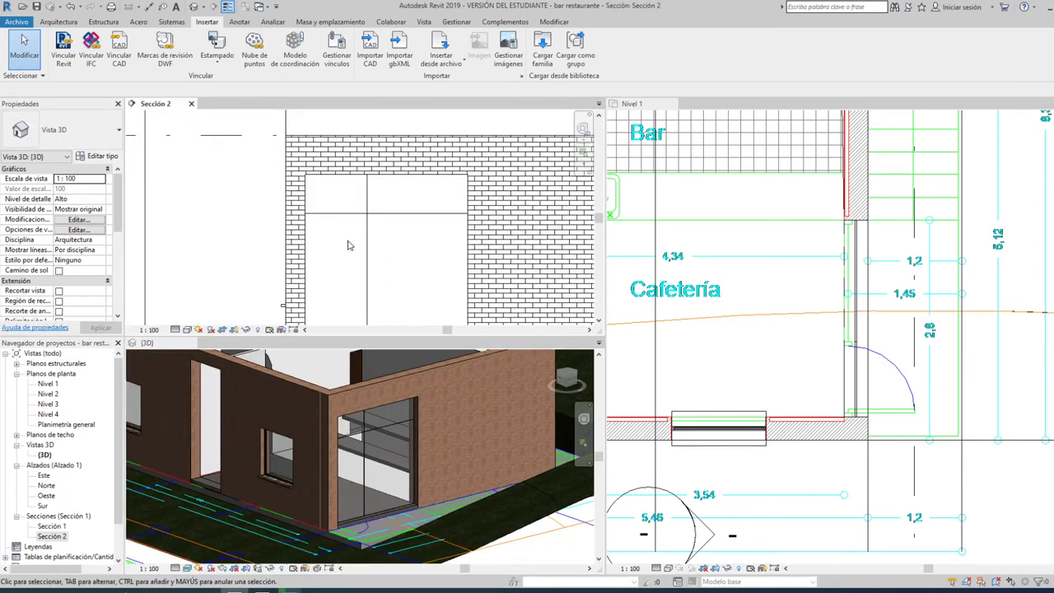
scroll(313, 287, down, 2)
scroll(300, 149, up, 2)
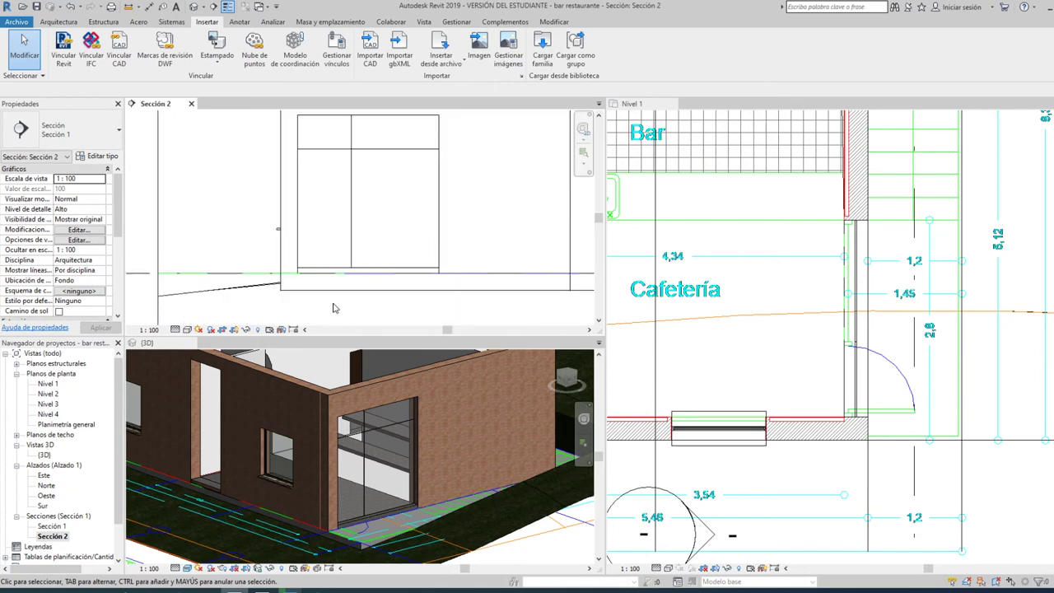
scroll(301, 150, up, 2)
scroll(300, 149, up, 2)
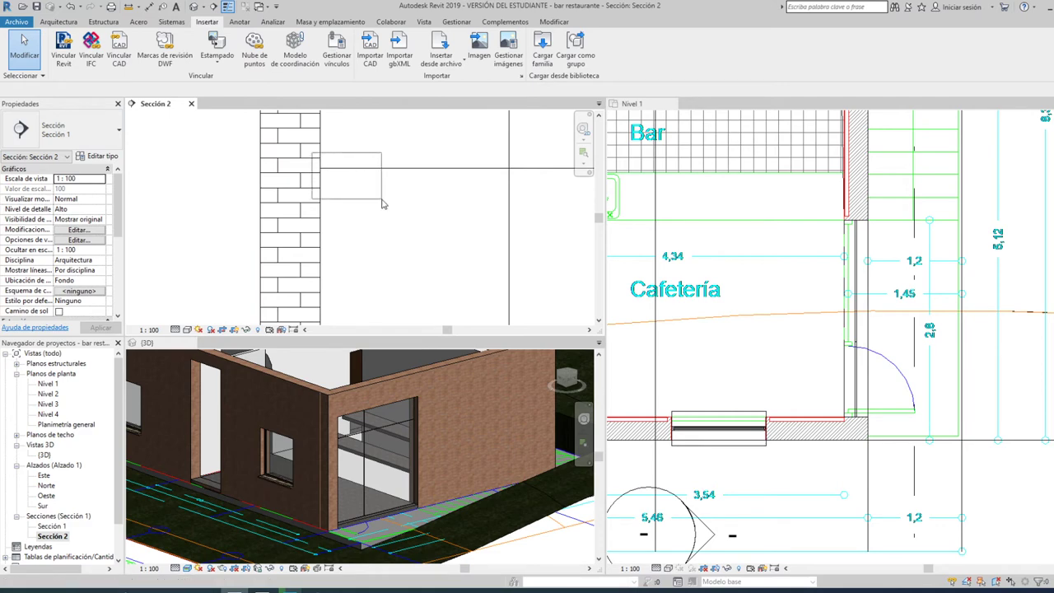
Step: Change the lower-left curtain panel to the Puerta de cristal abatible en muro cortina door type
scroll(362, 206, down, 2)
scroll(387, 247, down, 1)
scroll(427, 309, down, 1)
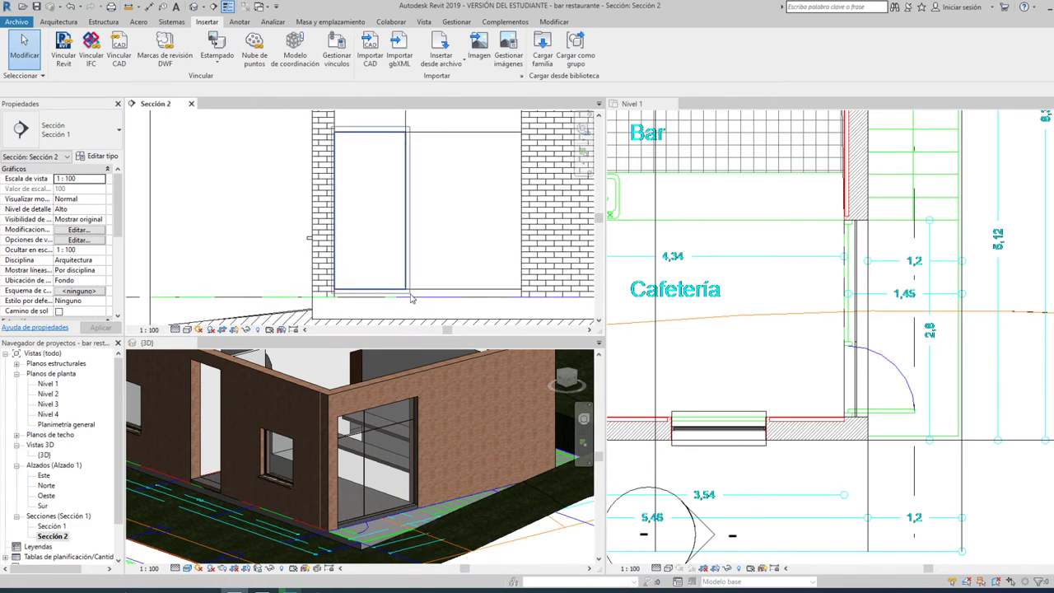
click(412, 299)
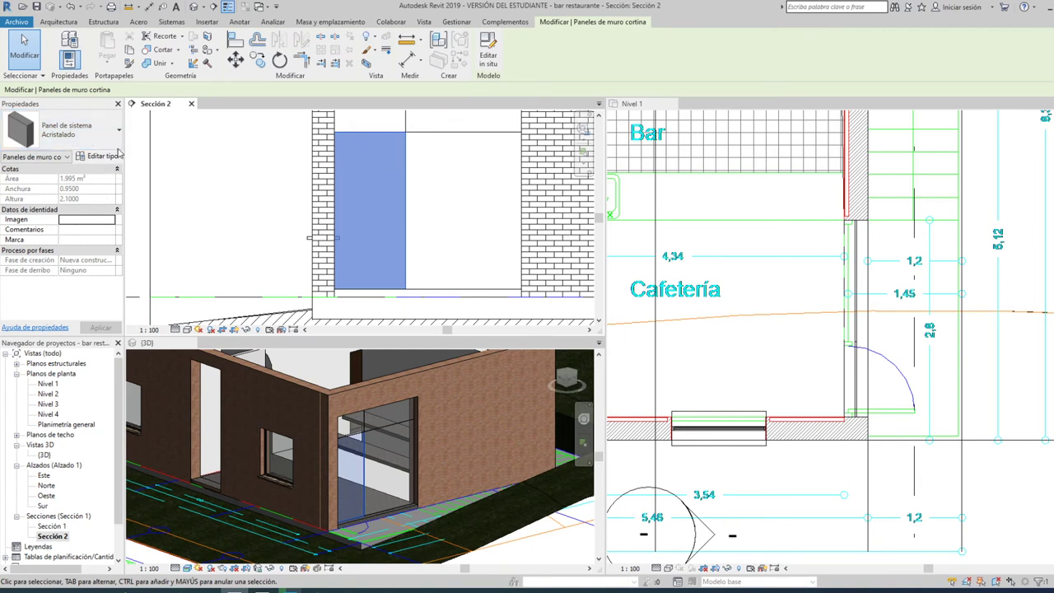
click(118, 136)
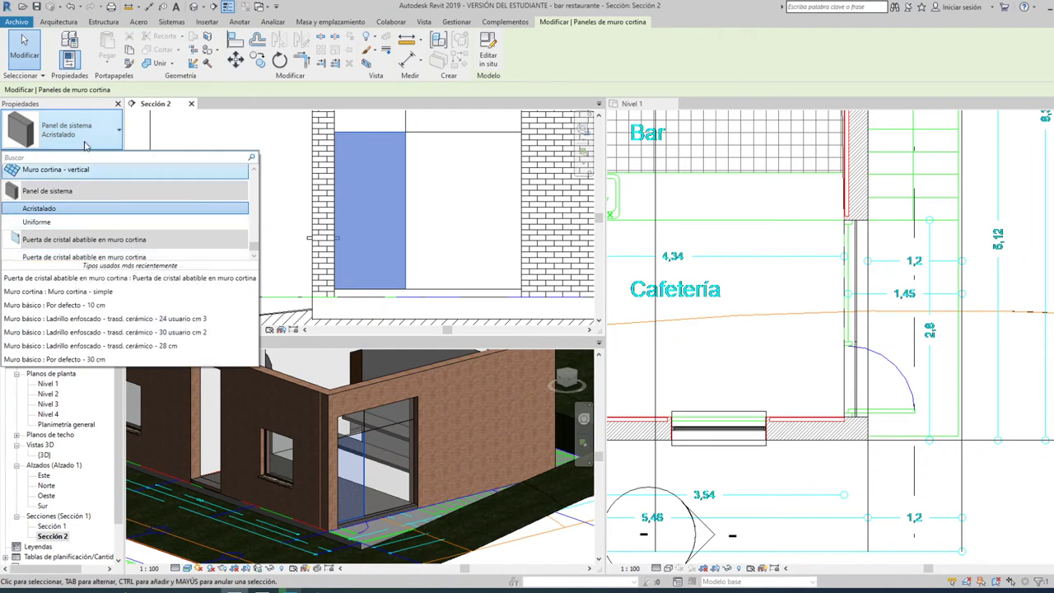
mouse_move(84, 253)
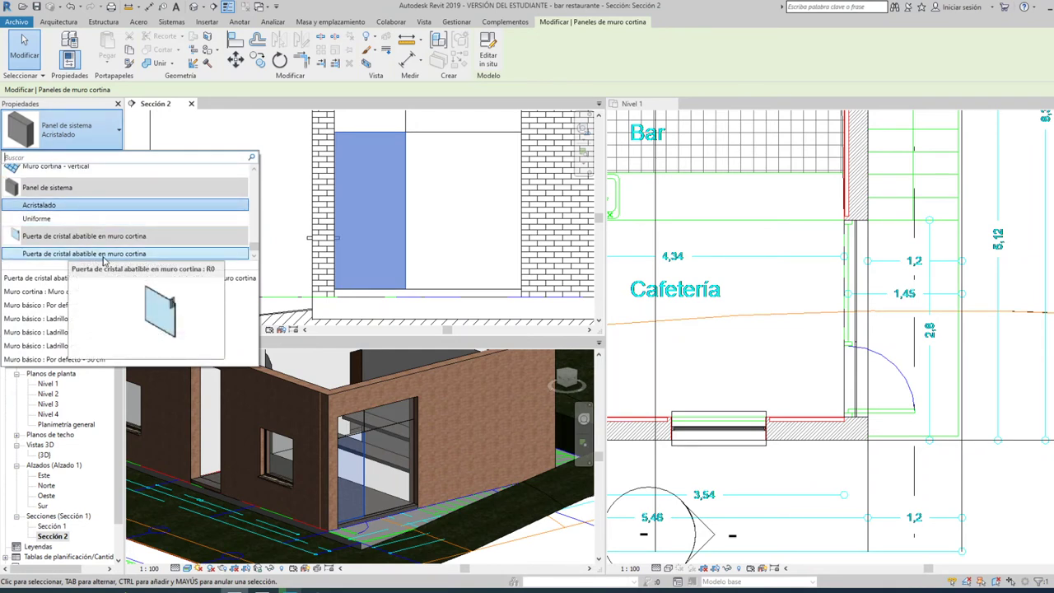
click(105, 255)
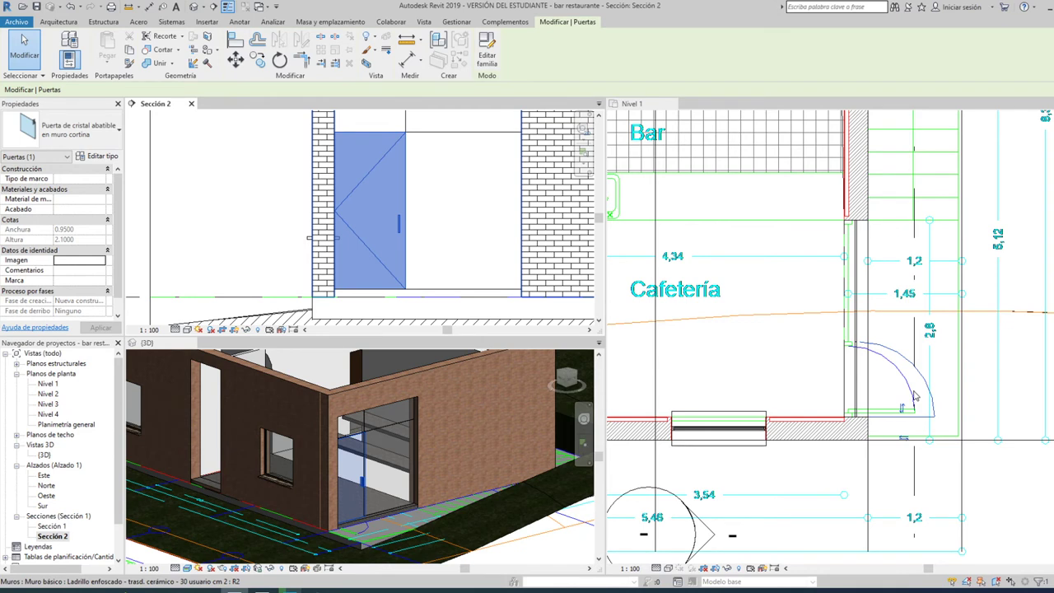
Step: Flip the door's swing and handle side with Space until it faces correctly
key(space)
key(space)
key(space)
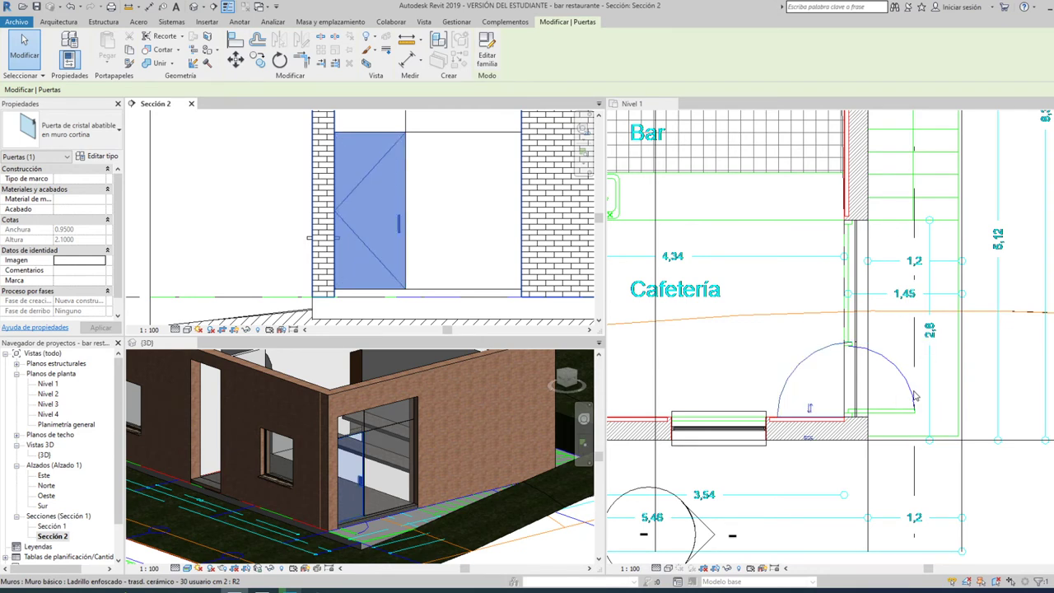
key(space)
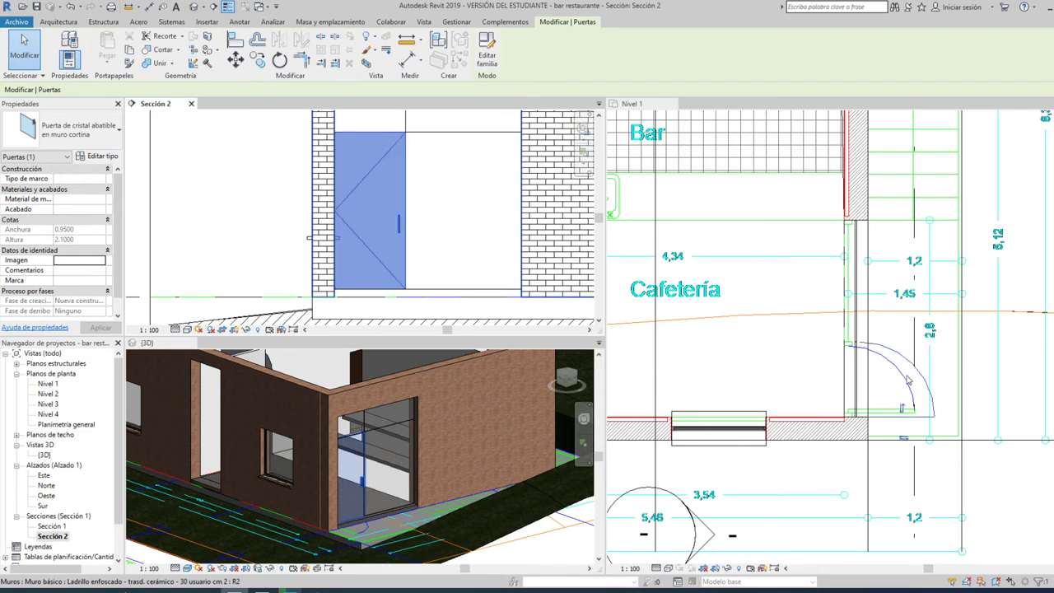
key(space)
key(space)
key(space)
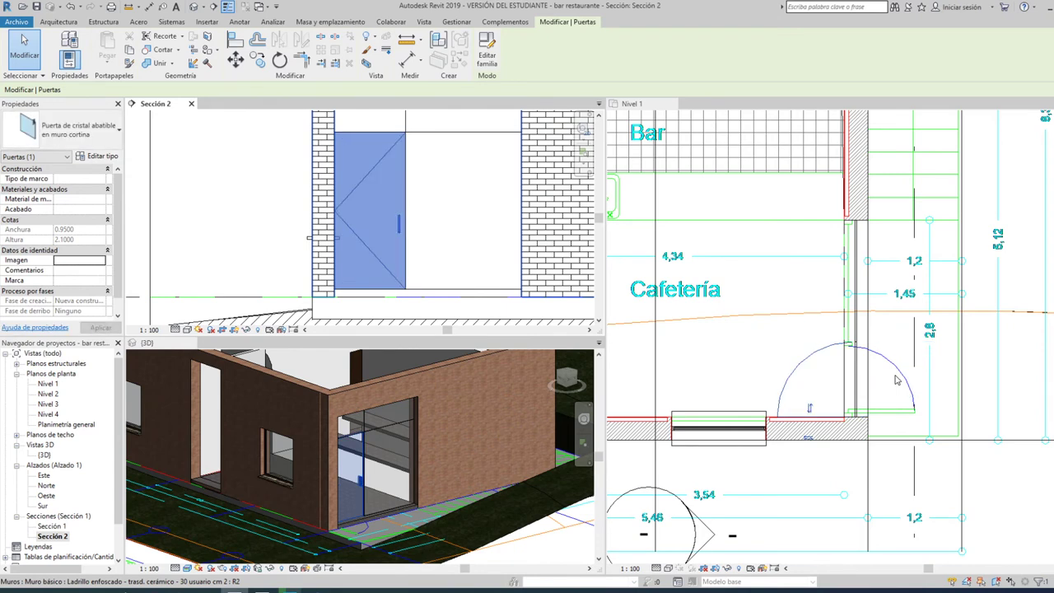
key(space)
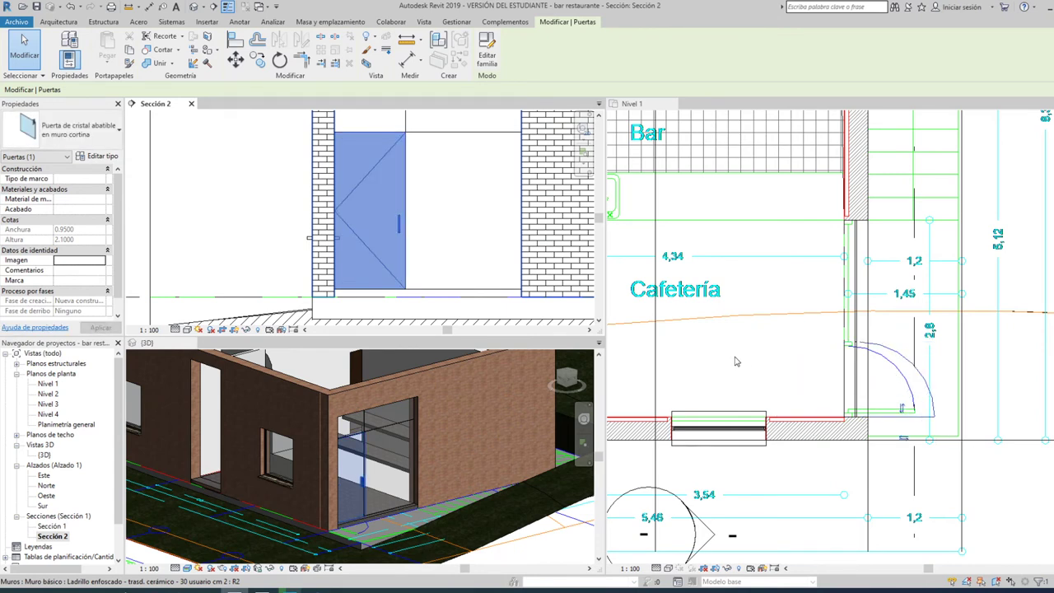
Step: Deselect the door, close Sección 2, and tile the Nivel 1 plan beside the 3D view
click(439, 274)
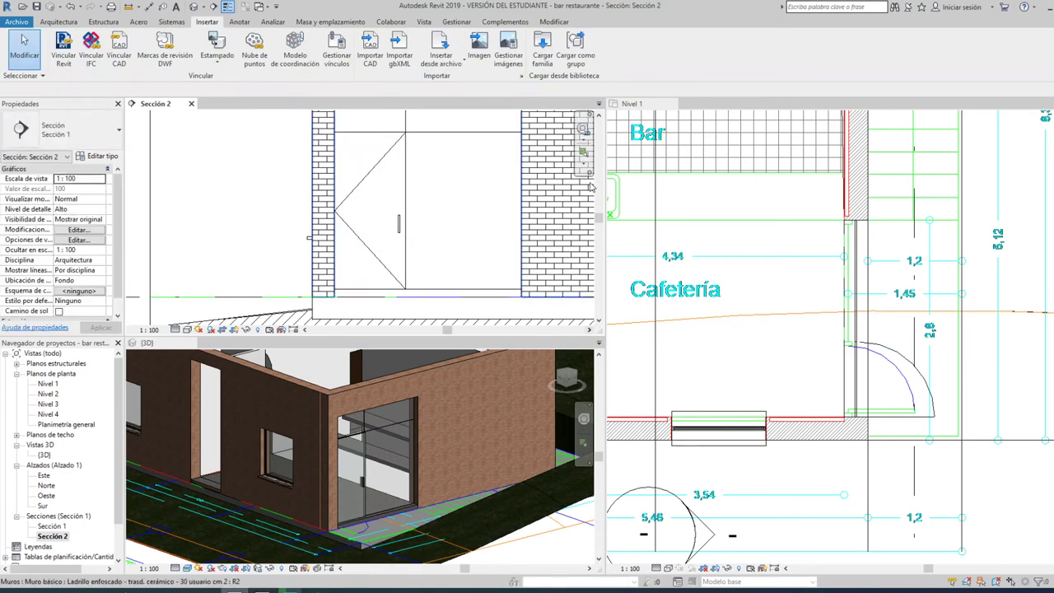
scroll(315, 160, down, 3)
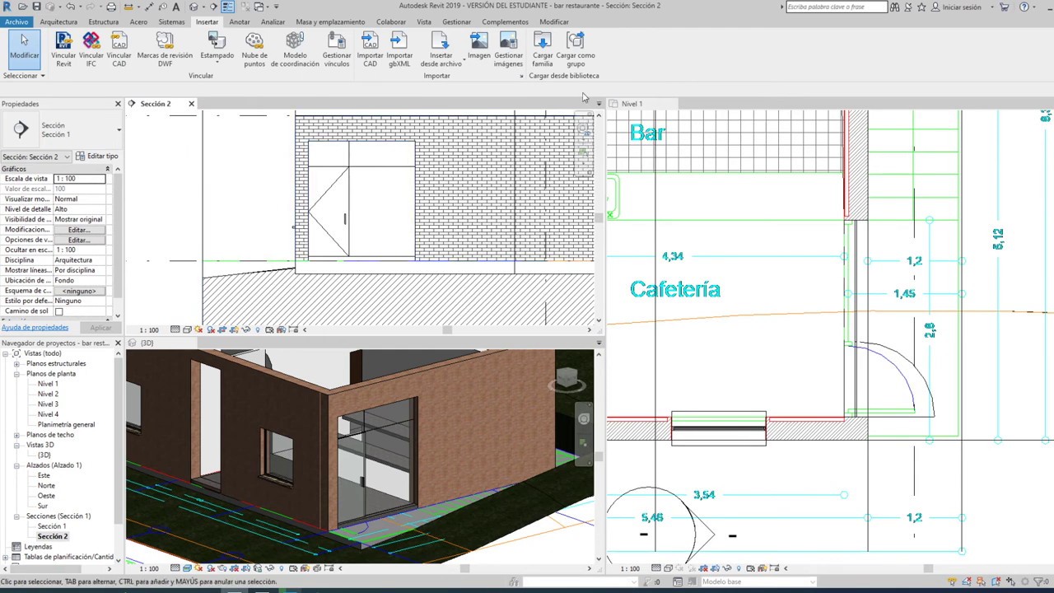
click(191, 103)
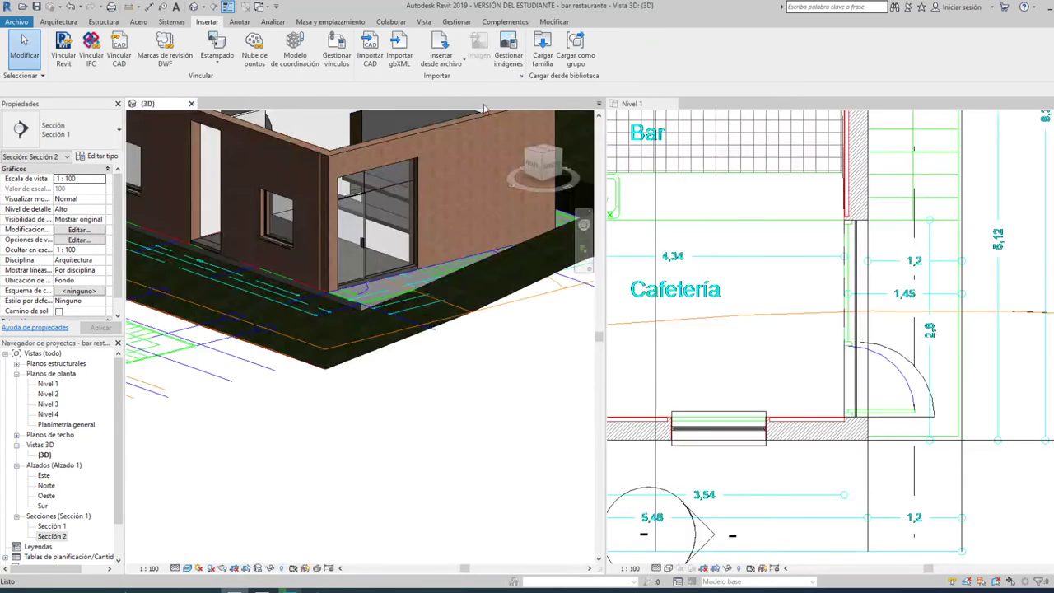
click(642, 116)
key(w)
key(t)
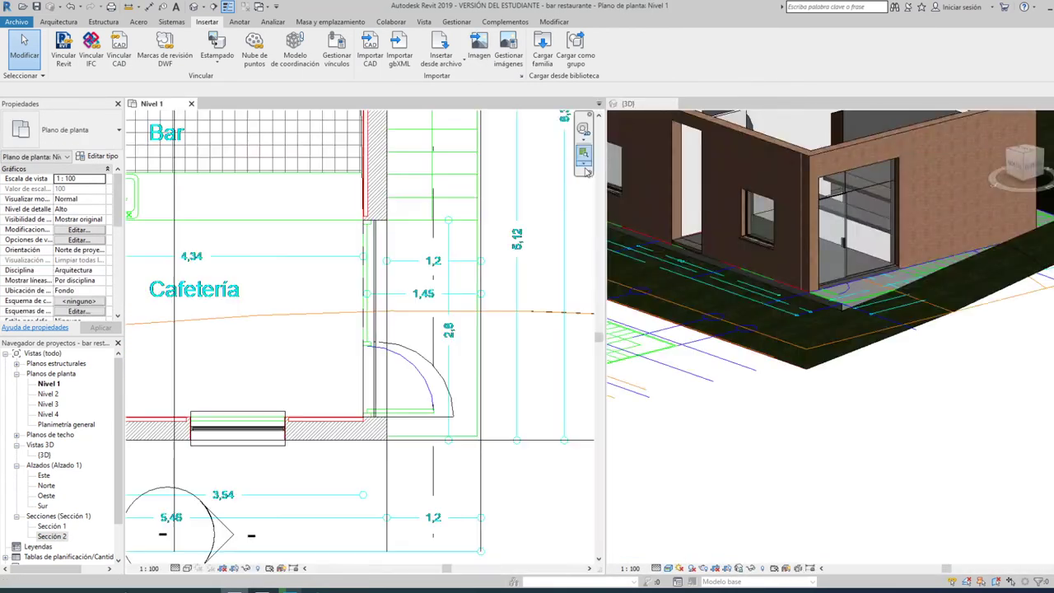
Step: Zoom the 3D view in on the glass swing door filling the opening
scroll(631, 312, up, 1)
scroll(700, 304, down, 3)
scroll(782, 288, up, 3)
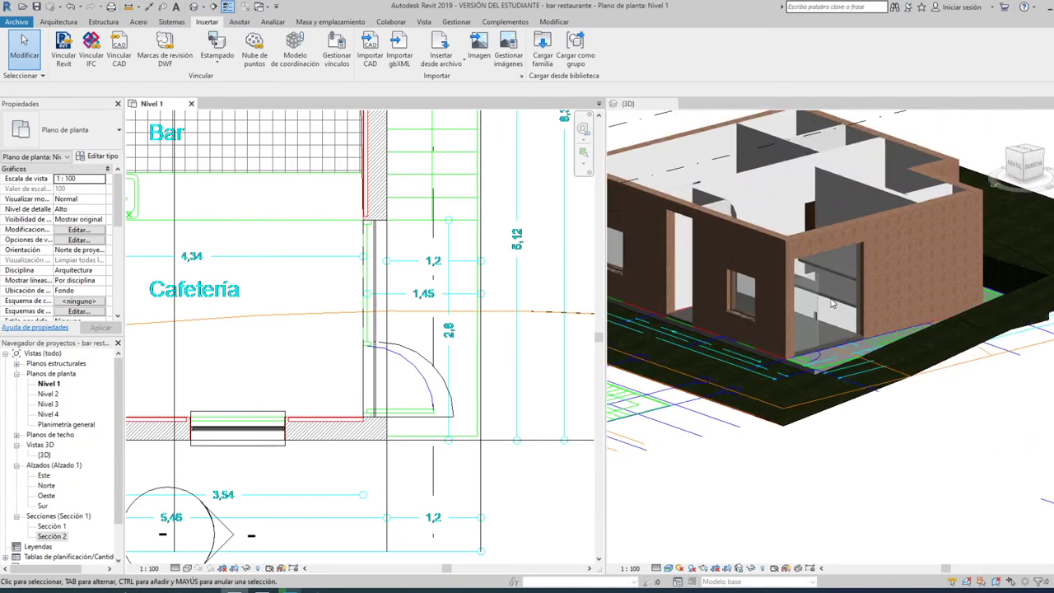
scroll(814, 282, up, 2)
scroll(811, 279, up, 2)
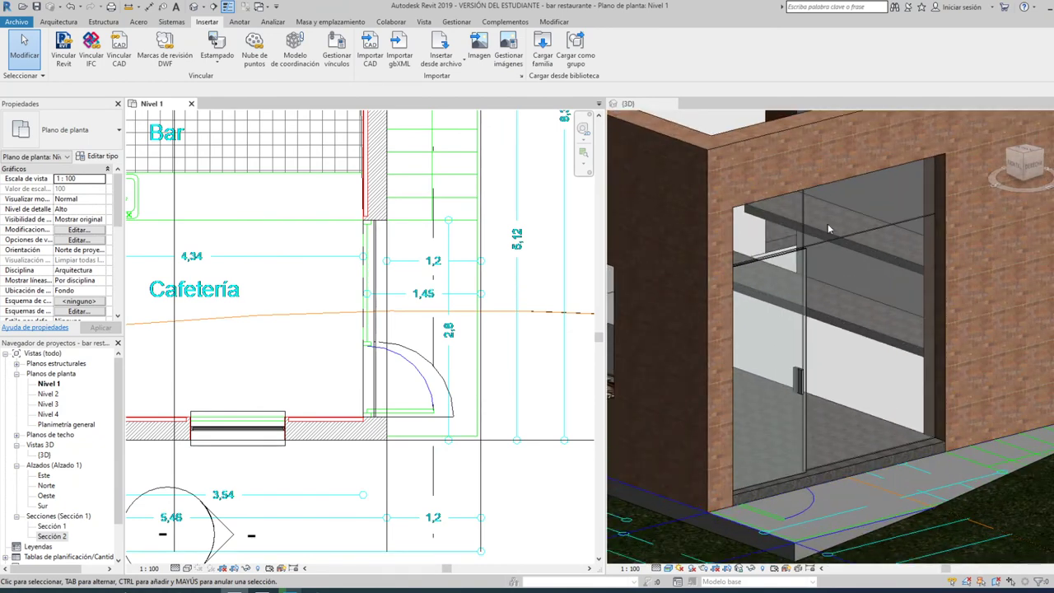
scroll(828, 223, up, 1)
scroll(817, 235, up, 1)
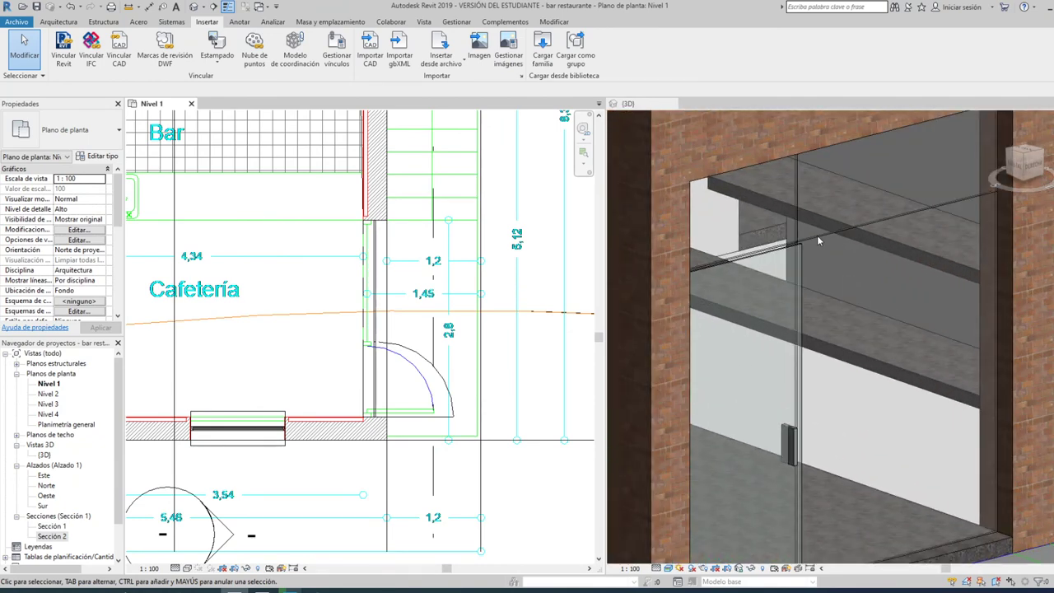
scroll(818, 235, down, 1)
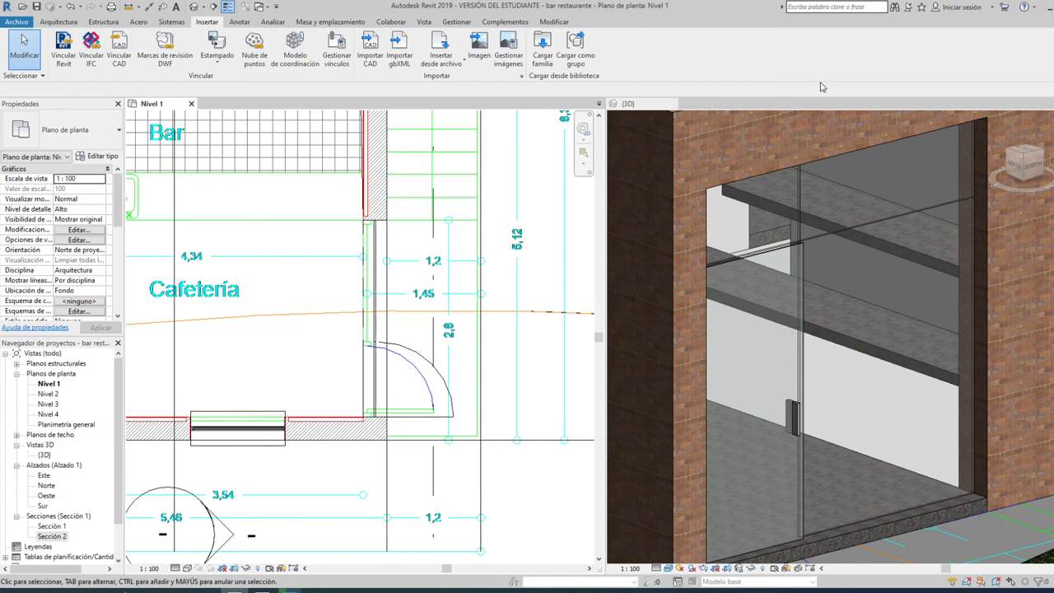
Step: Reopen Sección 2 in the Colores coherentes visual style and zoom in on the curtain wall
double_click(52, 536)
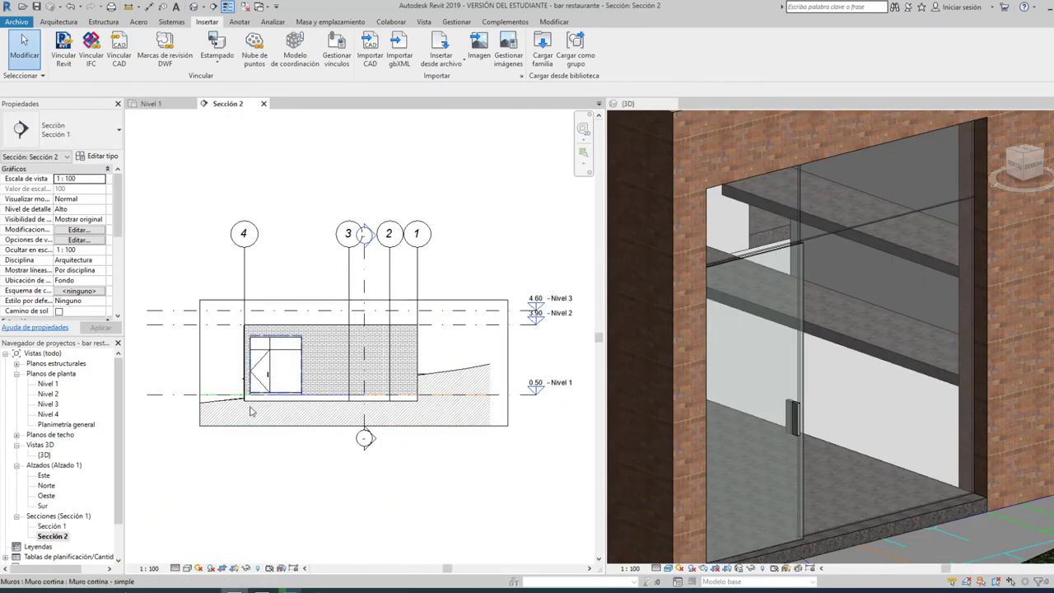
click(198, 566)
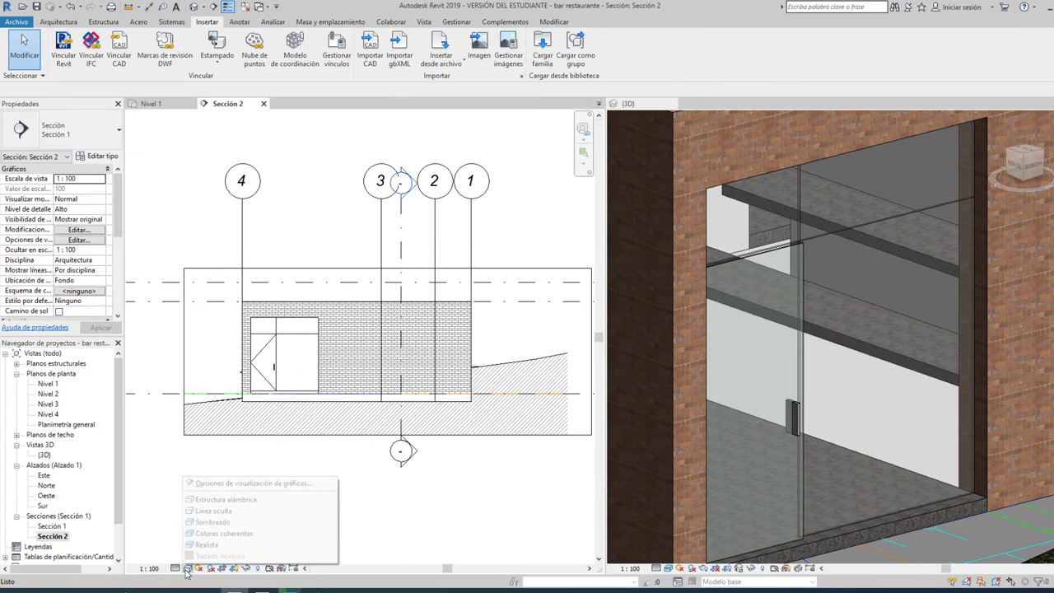
click(210, 533)
scroll(247, 366, up, 5)
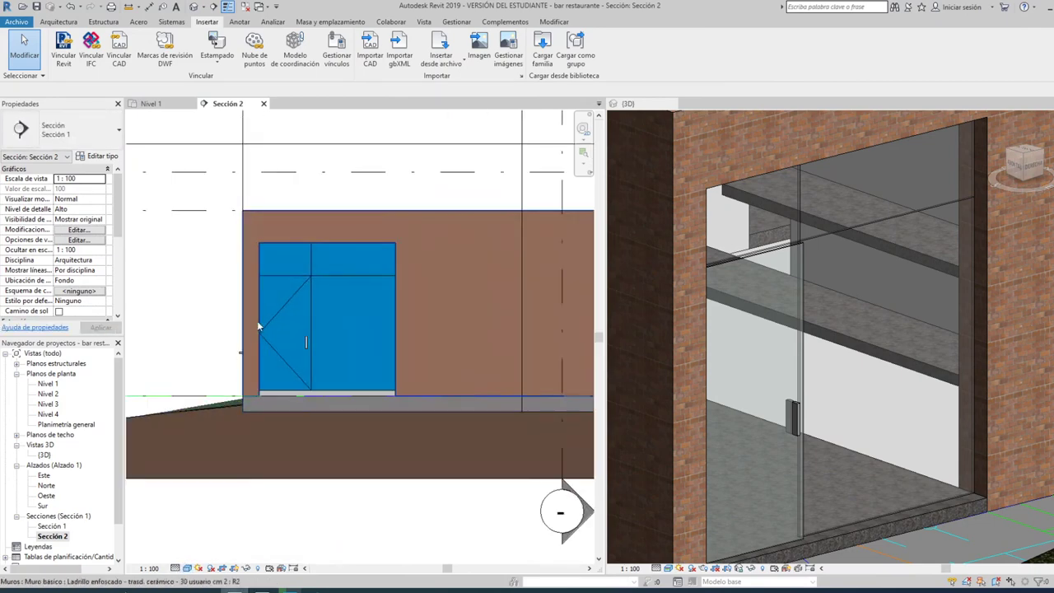
scroll(257, 329, up, 2)
click(59, 21)
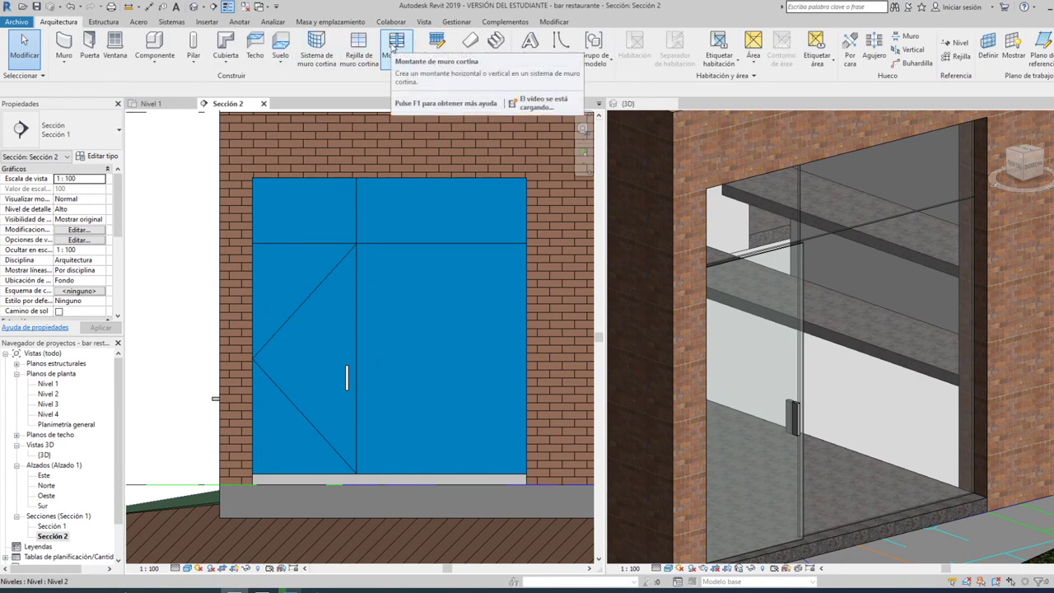
Step: Place Montante rectangular 5 x 10 cm mullions on the horizontal and vertical grid lines
click(396, 45)
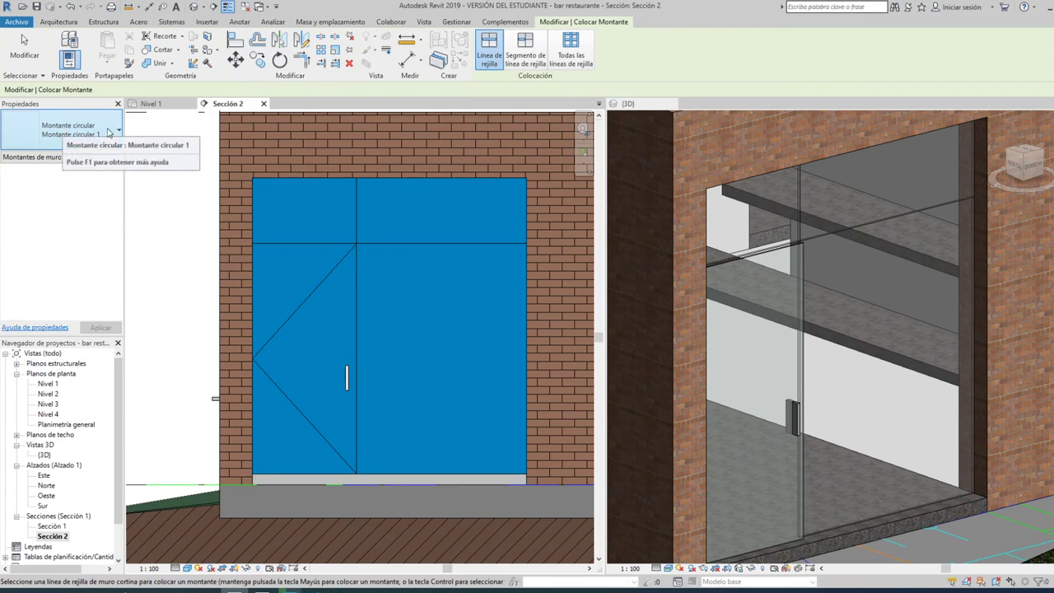
click(108, 132)
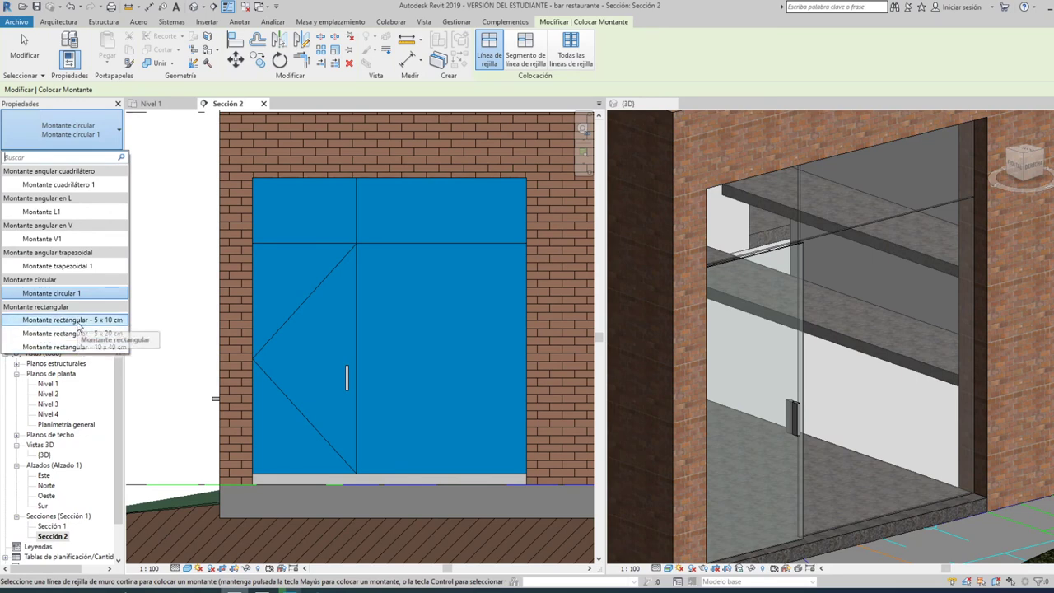
click(78, 320)
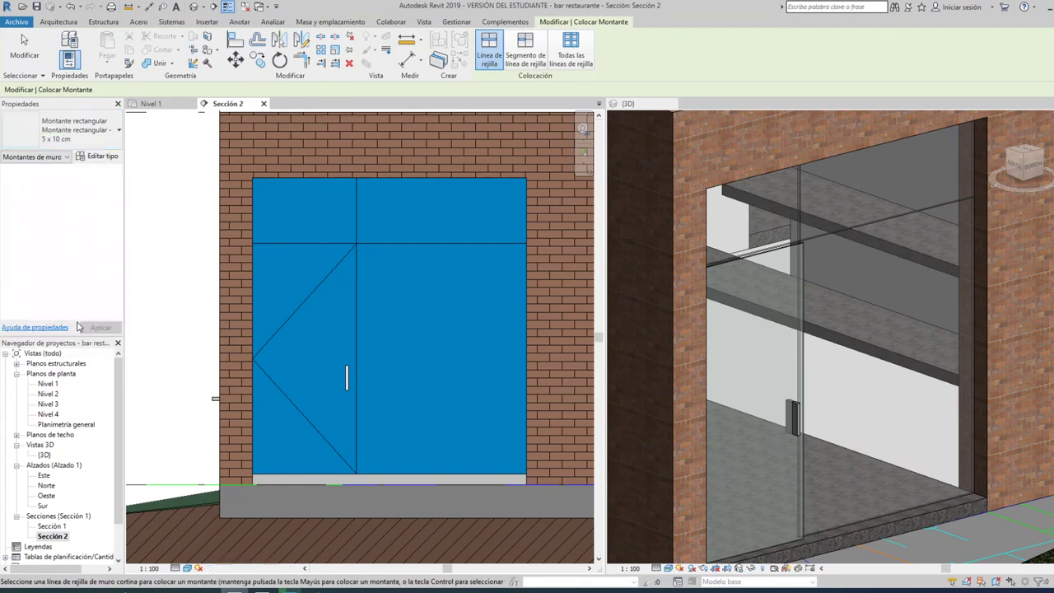
click(346, 244)
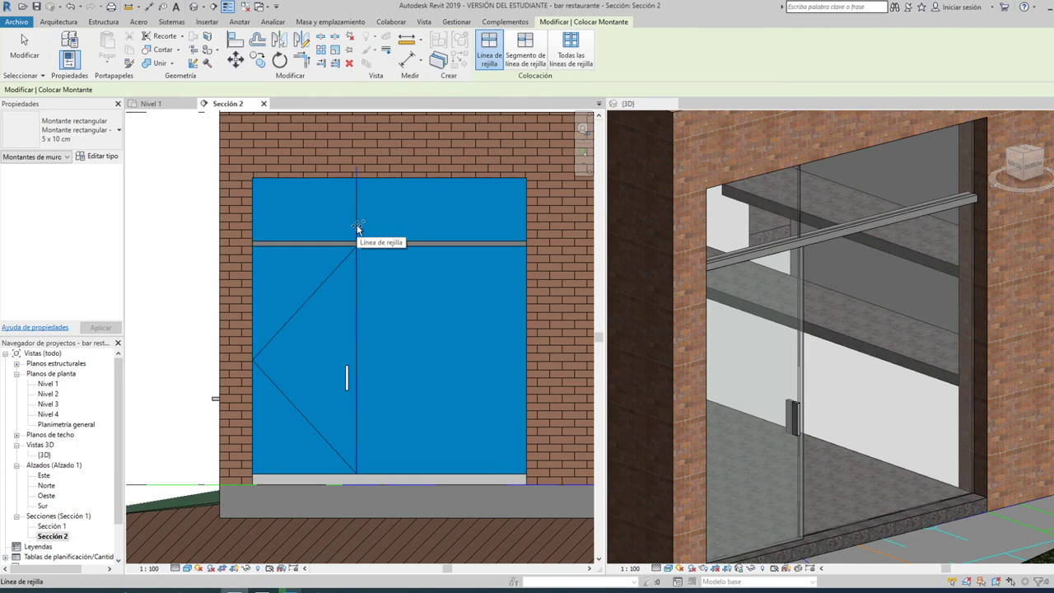
click(357, 229)
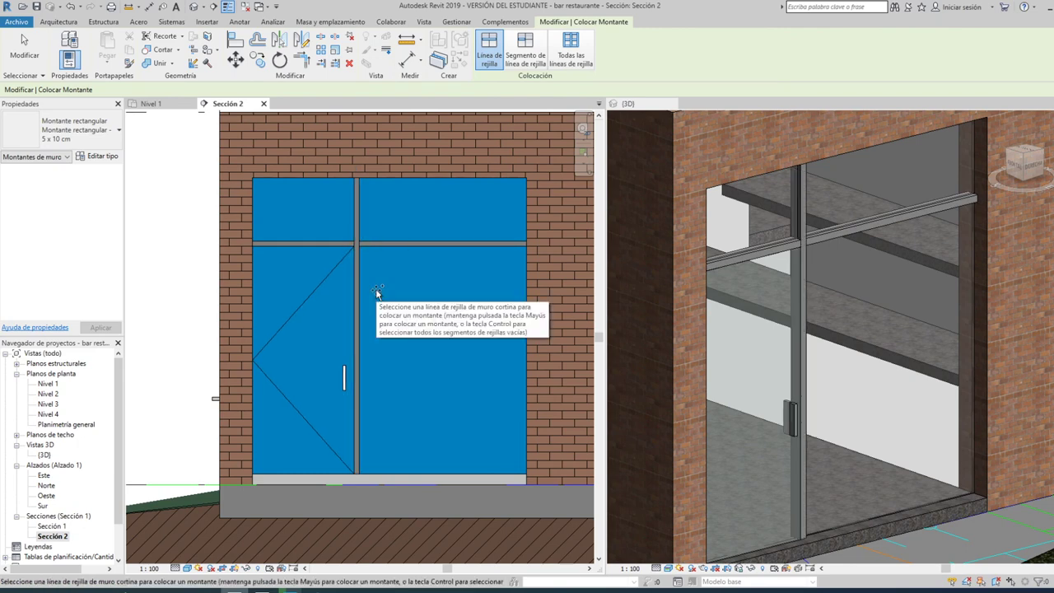
scroll(808, 246, up, 2)
scroll(840, 218, up, 3)
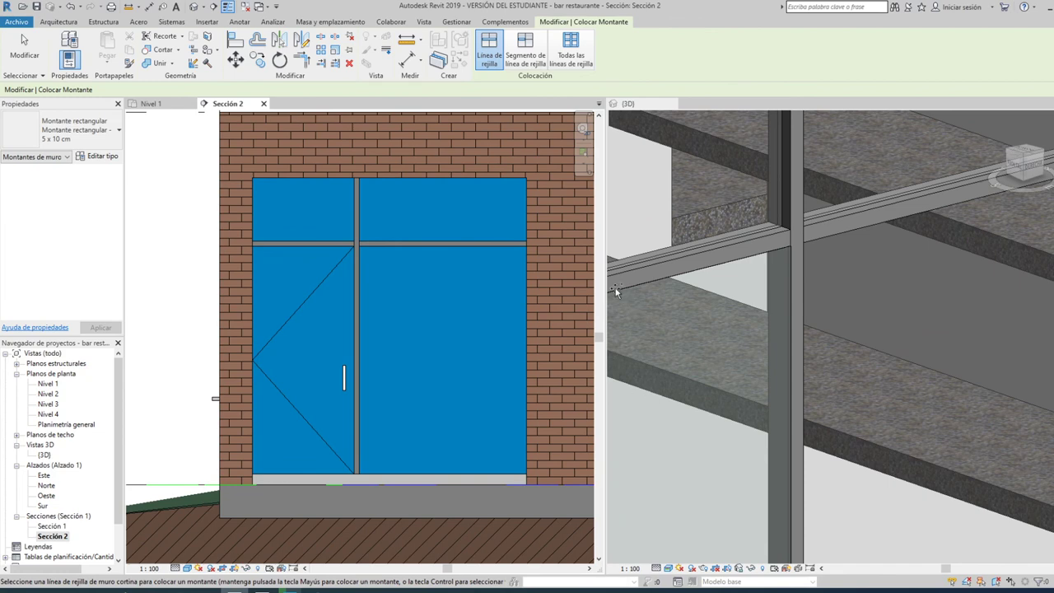
scroll(616, 290, down, 1)
scroll(616, 288, down, 1)
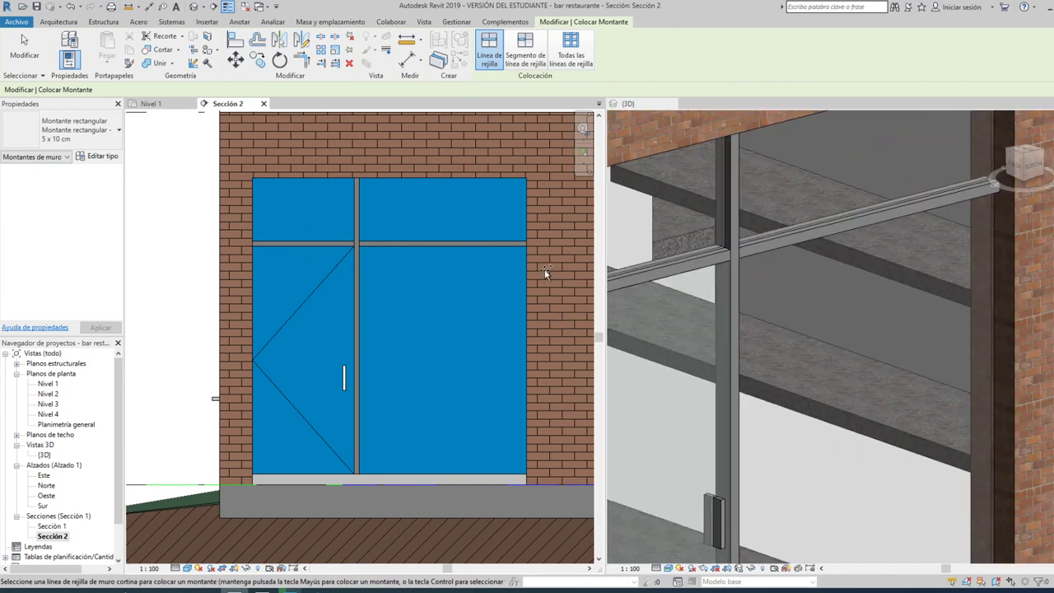
key(Escape)
key(Escape)
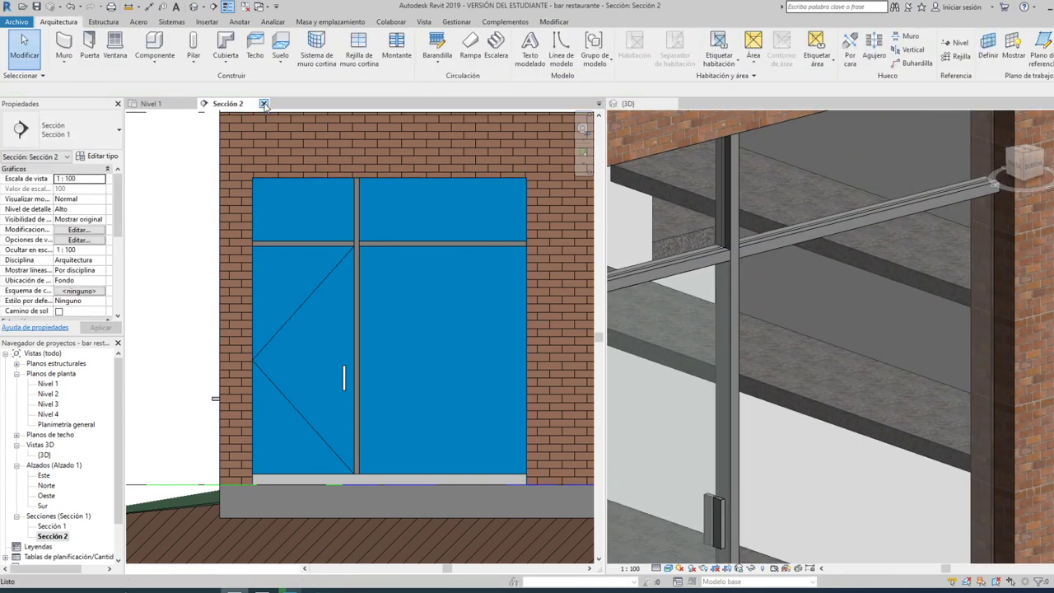
Step: Close Sección 2 and inspect the glass door wall's new mullions up close in the 3D view
click(263, 104)
scroll(804, 263, down, 3)
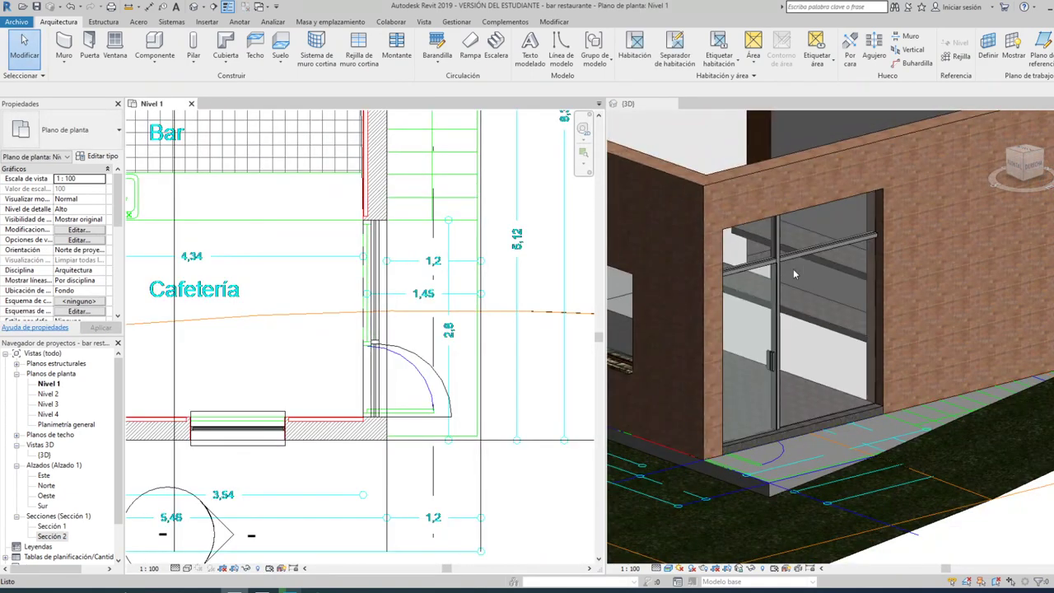
mouse_move(811, 295)
shift+middle_down()
mouse_move(761, 232)
mouse_move(796, 280)
shift+middle_up()
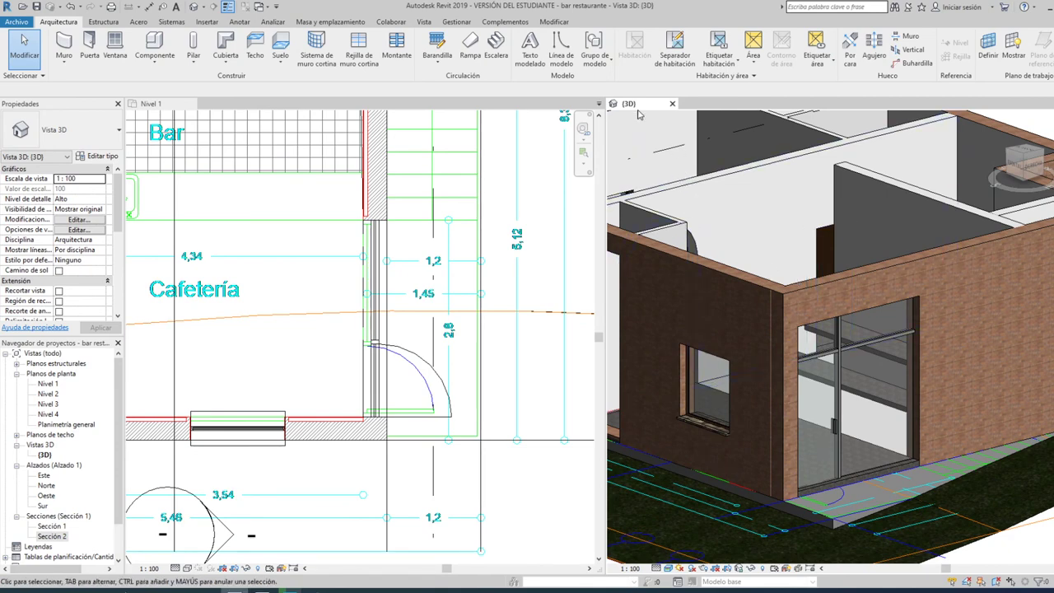
mouse_move(626, 197)
shift+middle_down()
mouse_move(741, 271)
mouse_move(736, 287)
shift+middle_up()
scroll(741, 272, down, 3)
scroll(749, 274, up, 5)
scroll(749, 274, up, 3)
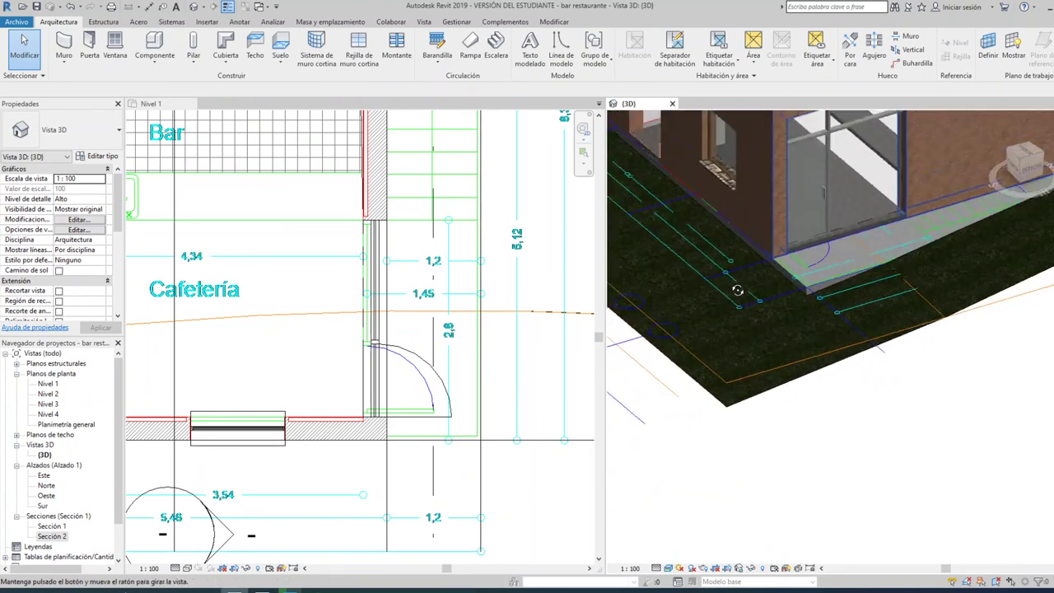
scroll(741, 280, down, 3)
scroll(815, 346, up, 3)
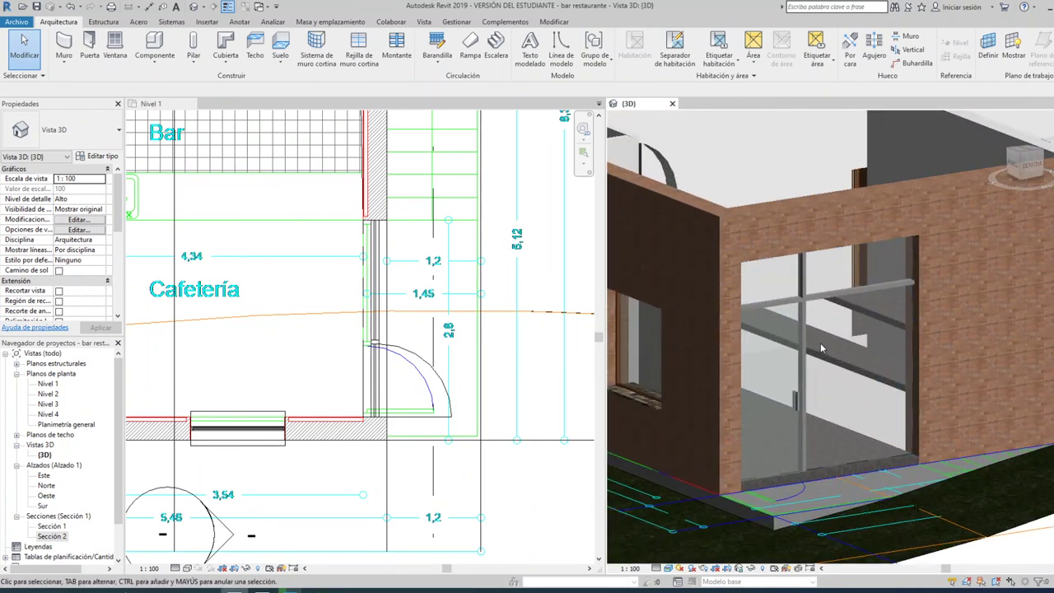
scroll(820, 349, up, 2)
scroll(821, 349, up, 1)
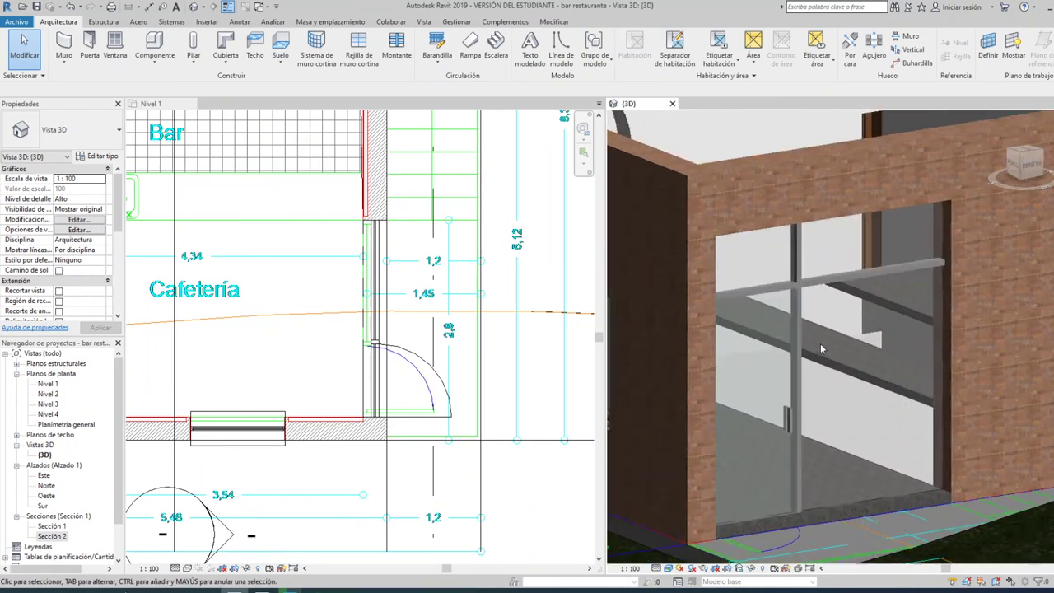
scroll(821, 349, up, 1)
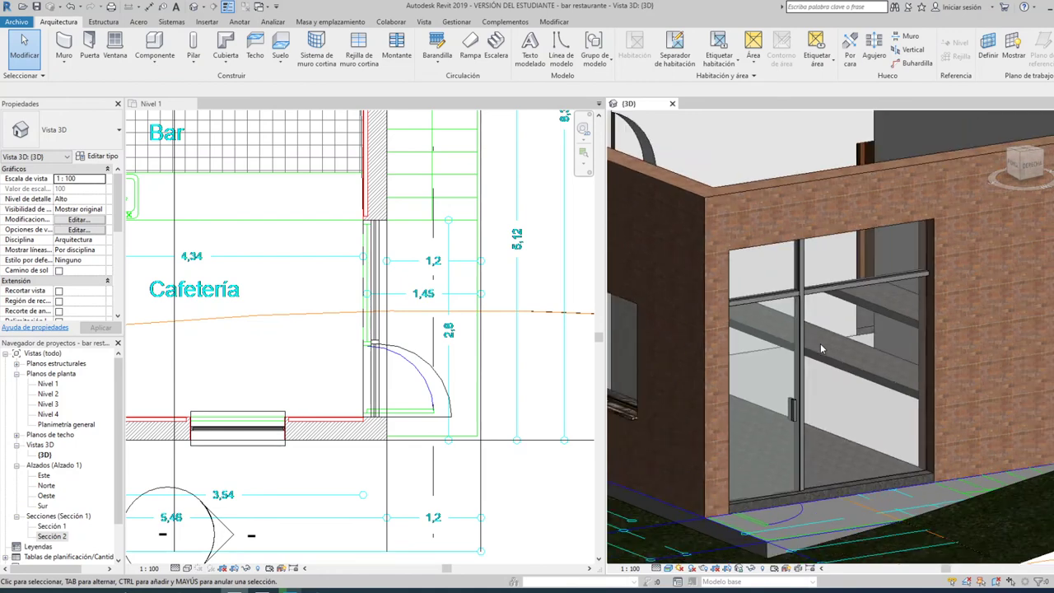